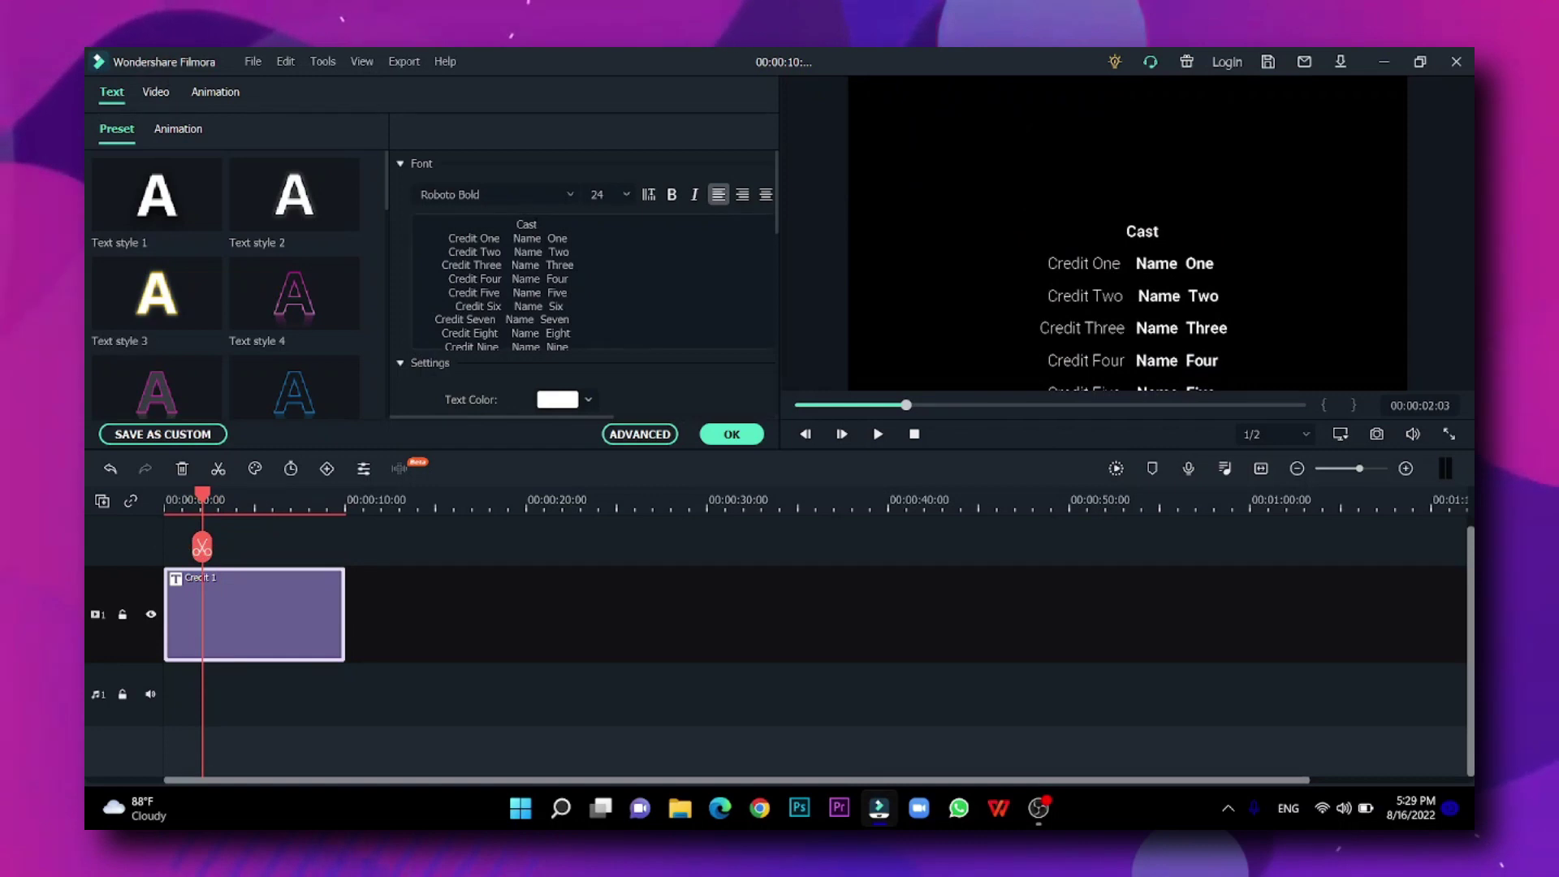
- Replace the credit heading with "Special Thanks" and the first two credit lines with "QuazarGraphics" and "Tech Kos with sk"
left_click(1129, 235)
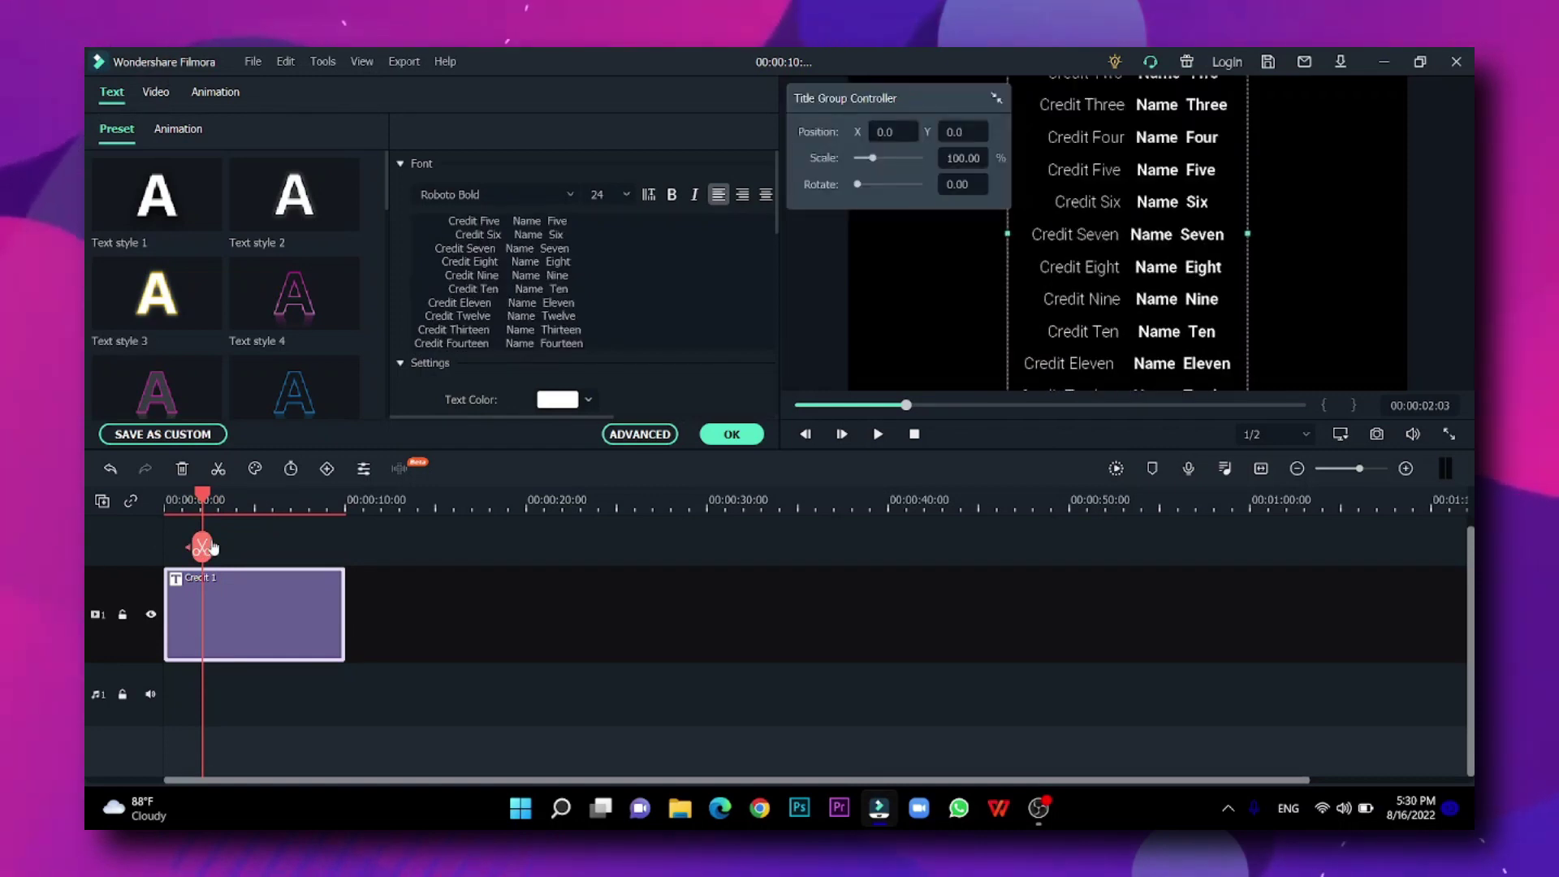
left_click_drag(213, 549, 186, 550)
left_click(1134, 318)
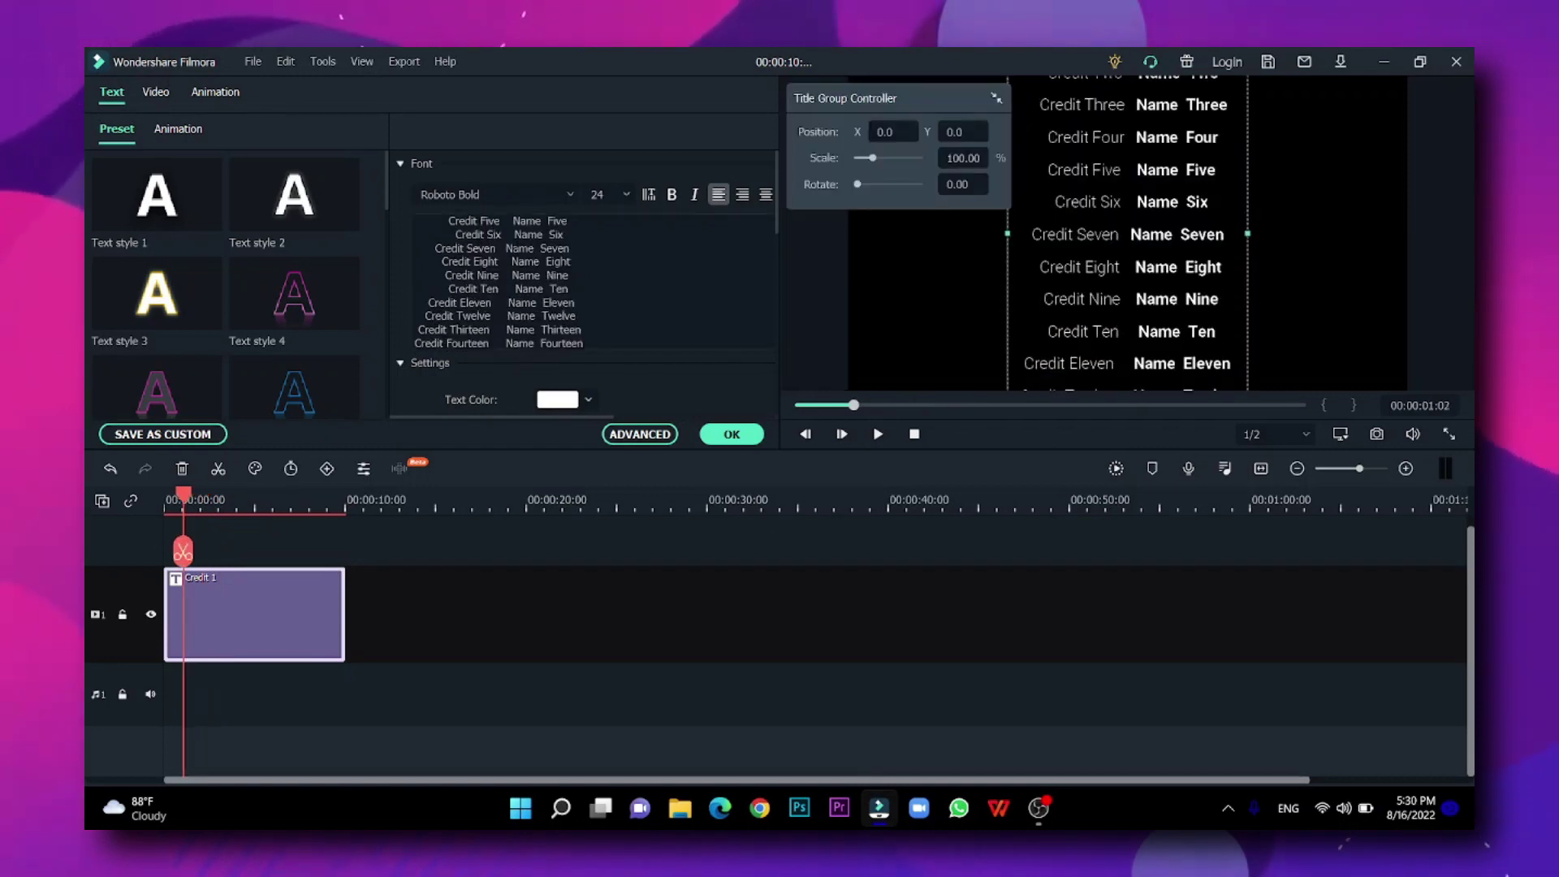
scroll(542, 280, "up", 2)
left_click_drag(539, 225, 523, 224)
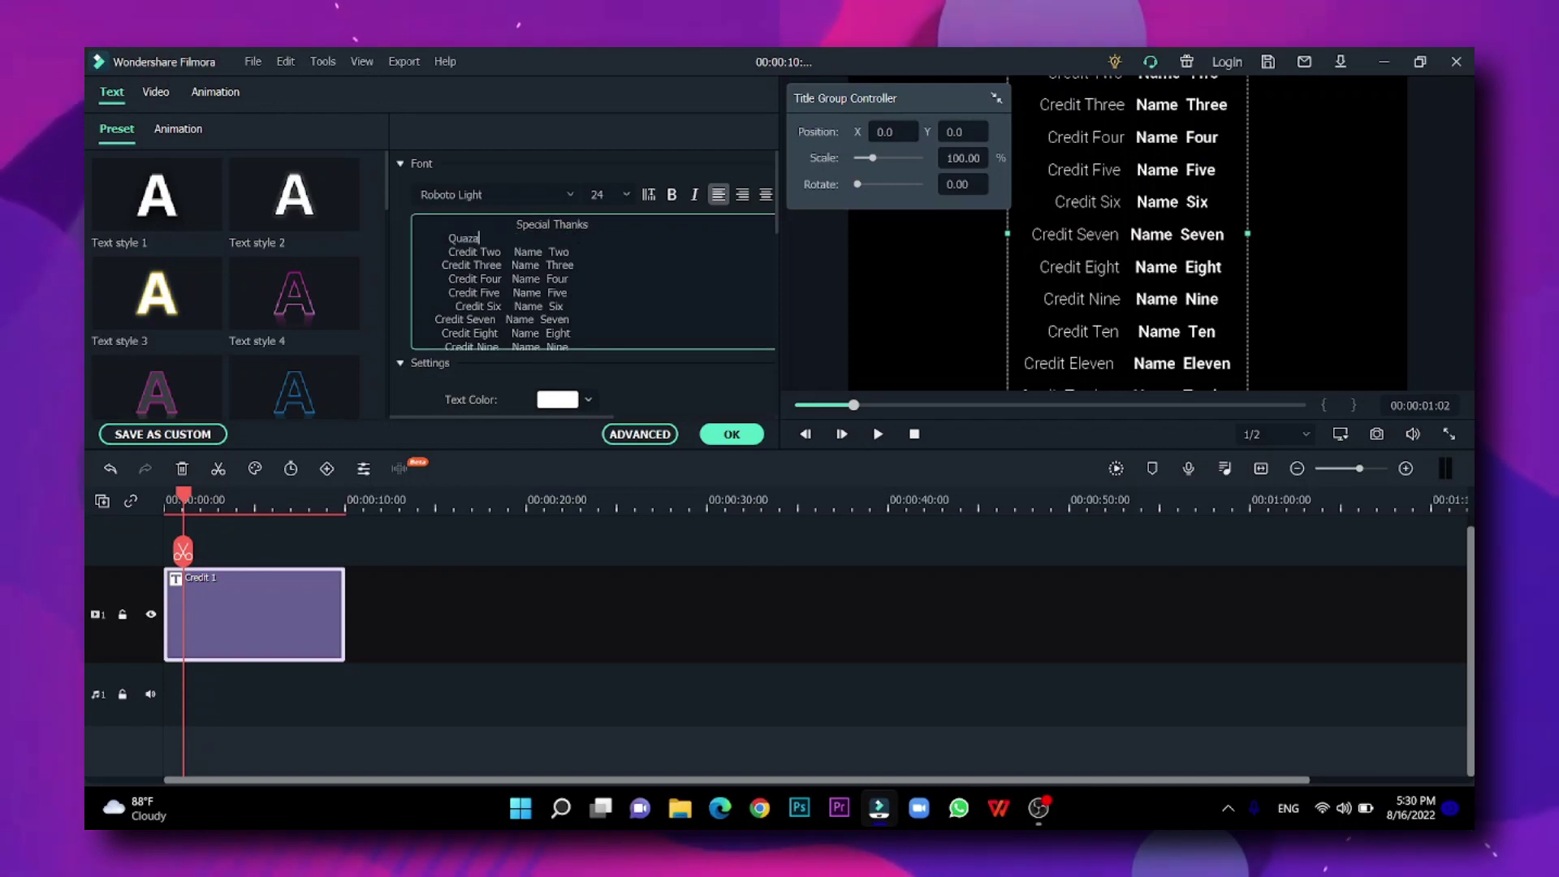
left_click_drag(448, 252, 575, 253)
type("Tech Kos with sk")
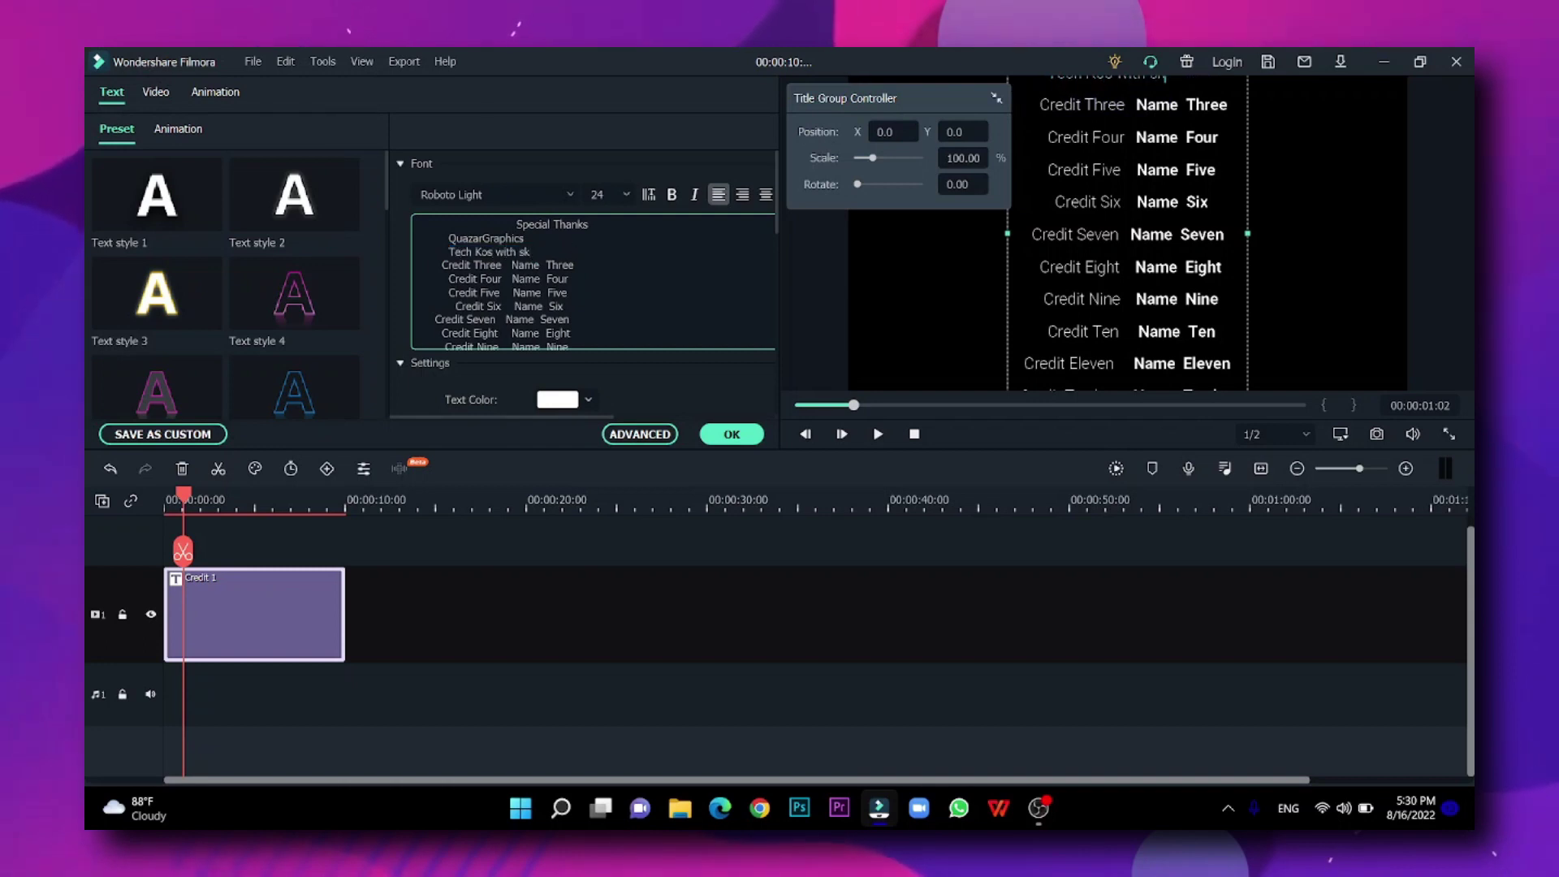
- Replace credit lines three and four with "Sasan Tech LK" and "SL Lora Tech", and line five with a contributor's name
left_click_drag(442, 265, 578, 266)
type("Sas")
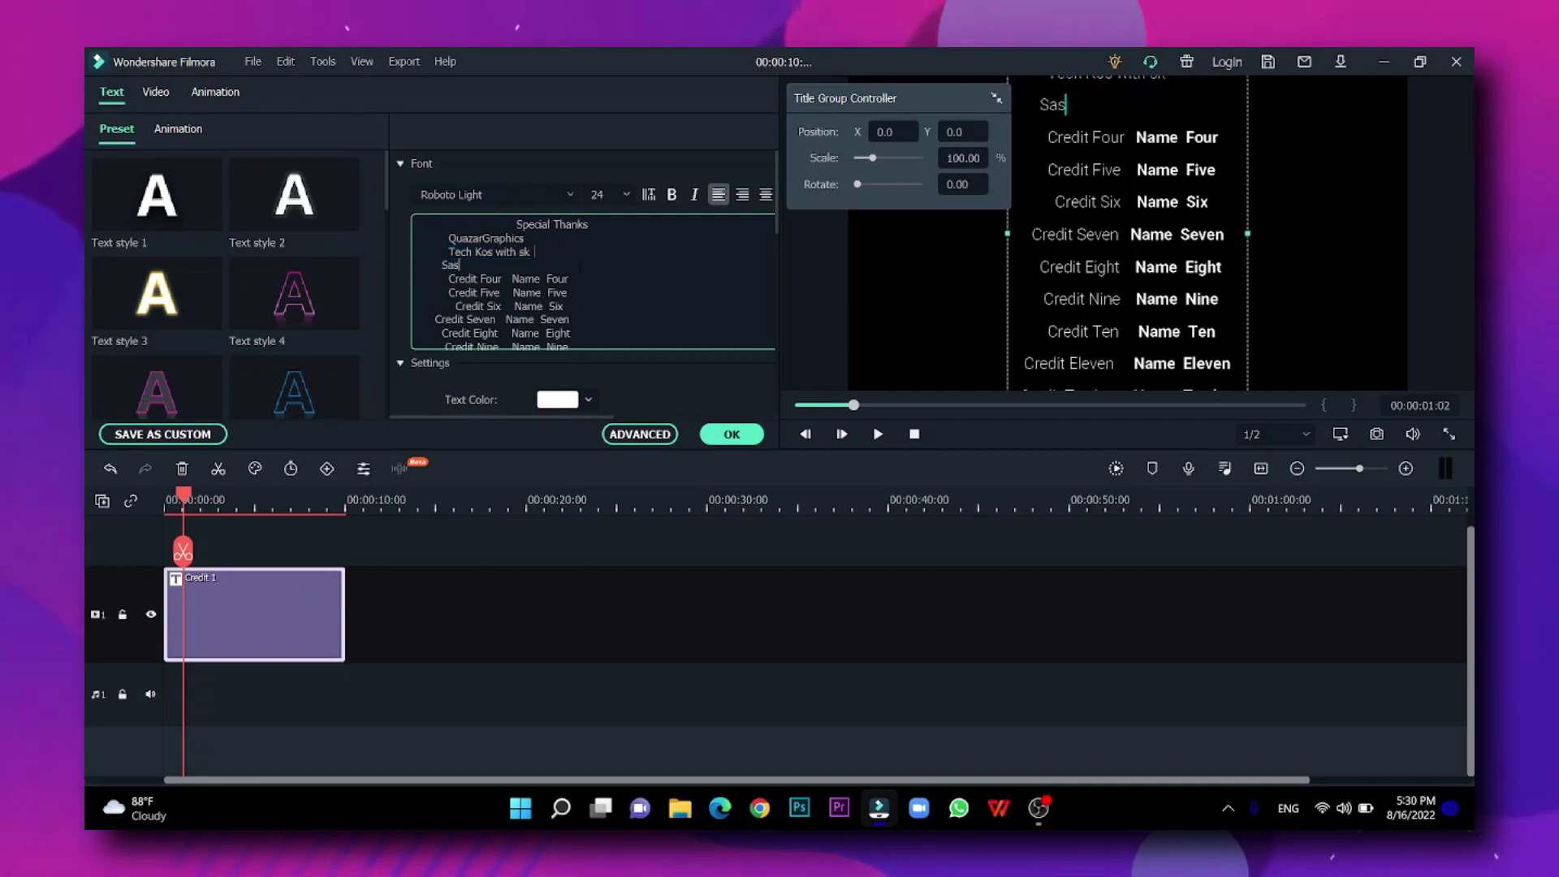
type("an Tech LK")
left_click_drag(448, 278, 575, 278)
type("SL Lora Tech")
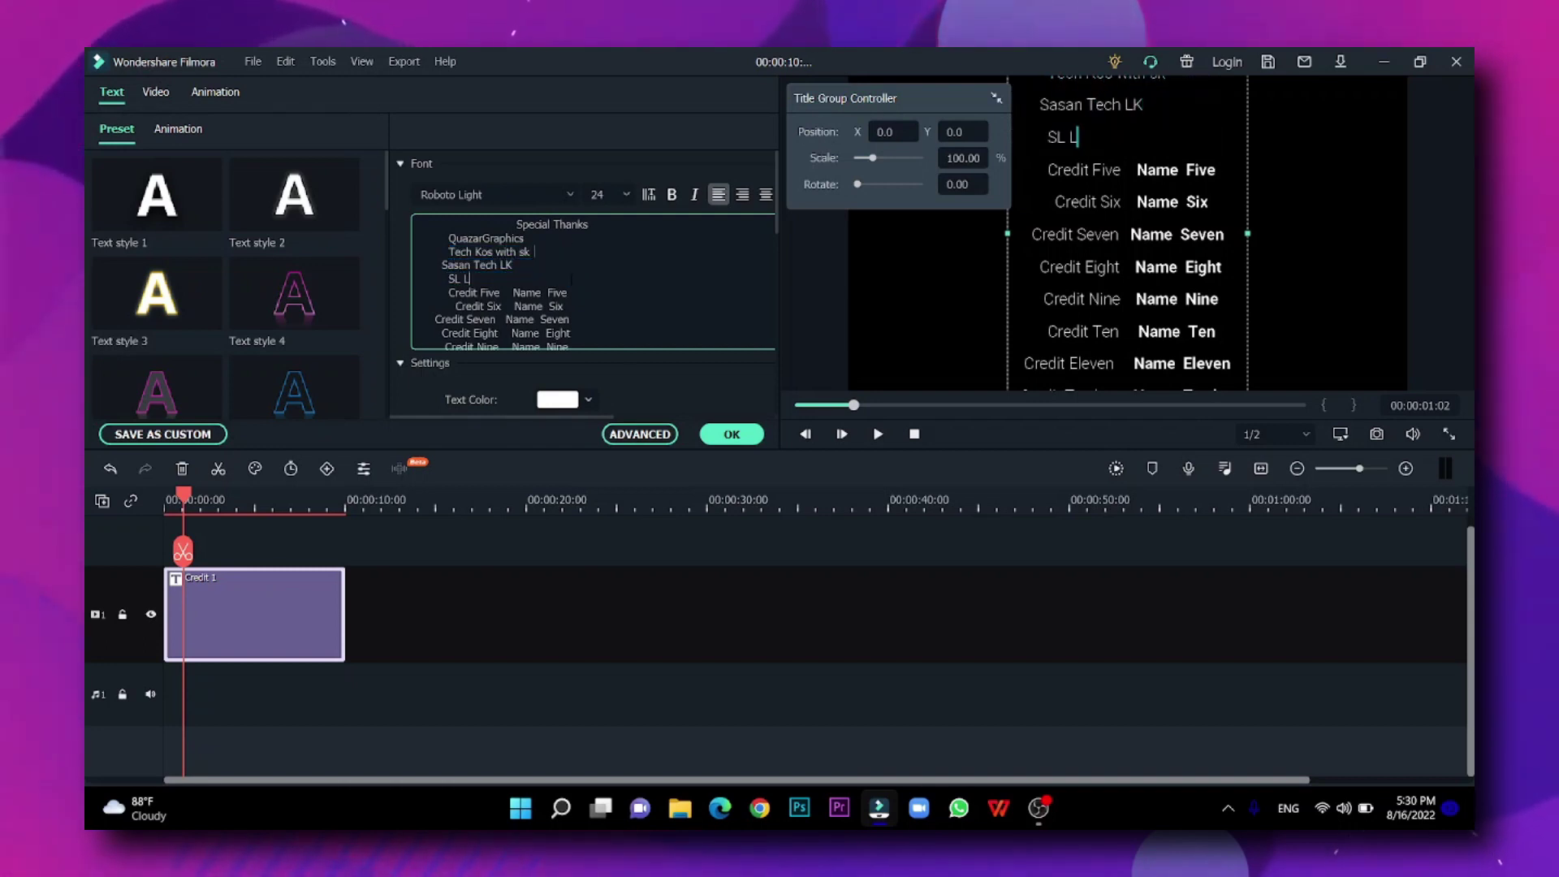
key("shift+End")
type("Damsith Bro")
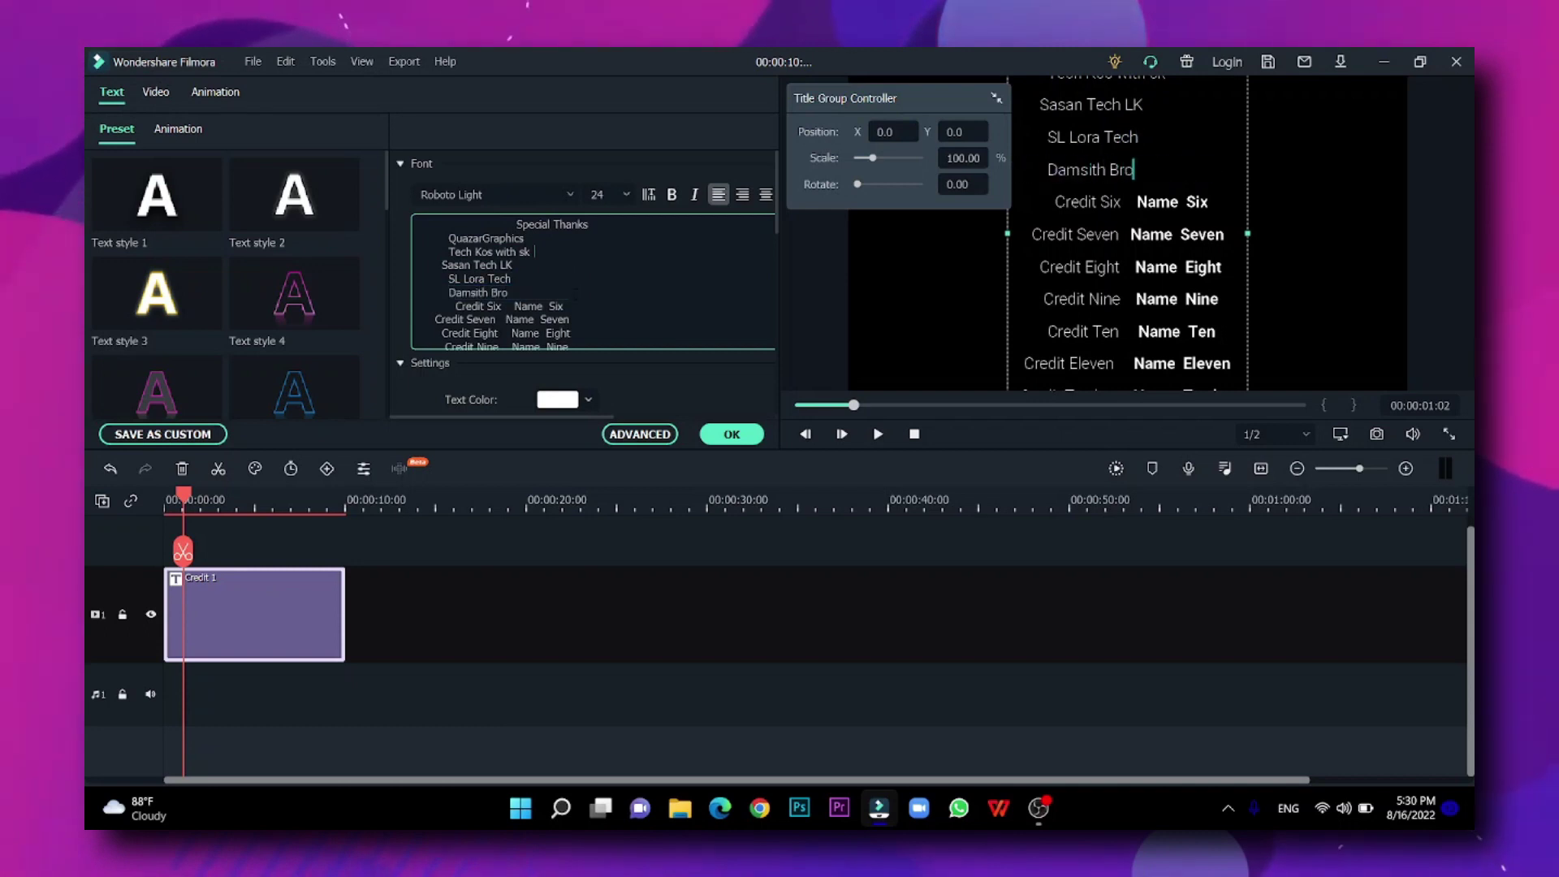
- Replace credit line six with the presenter's channel name, line seven with a contributor's name and line eight with "YD Tech"
left_click_drag(456, 307, 579, 307)
type("Kisandu Tech SHow")
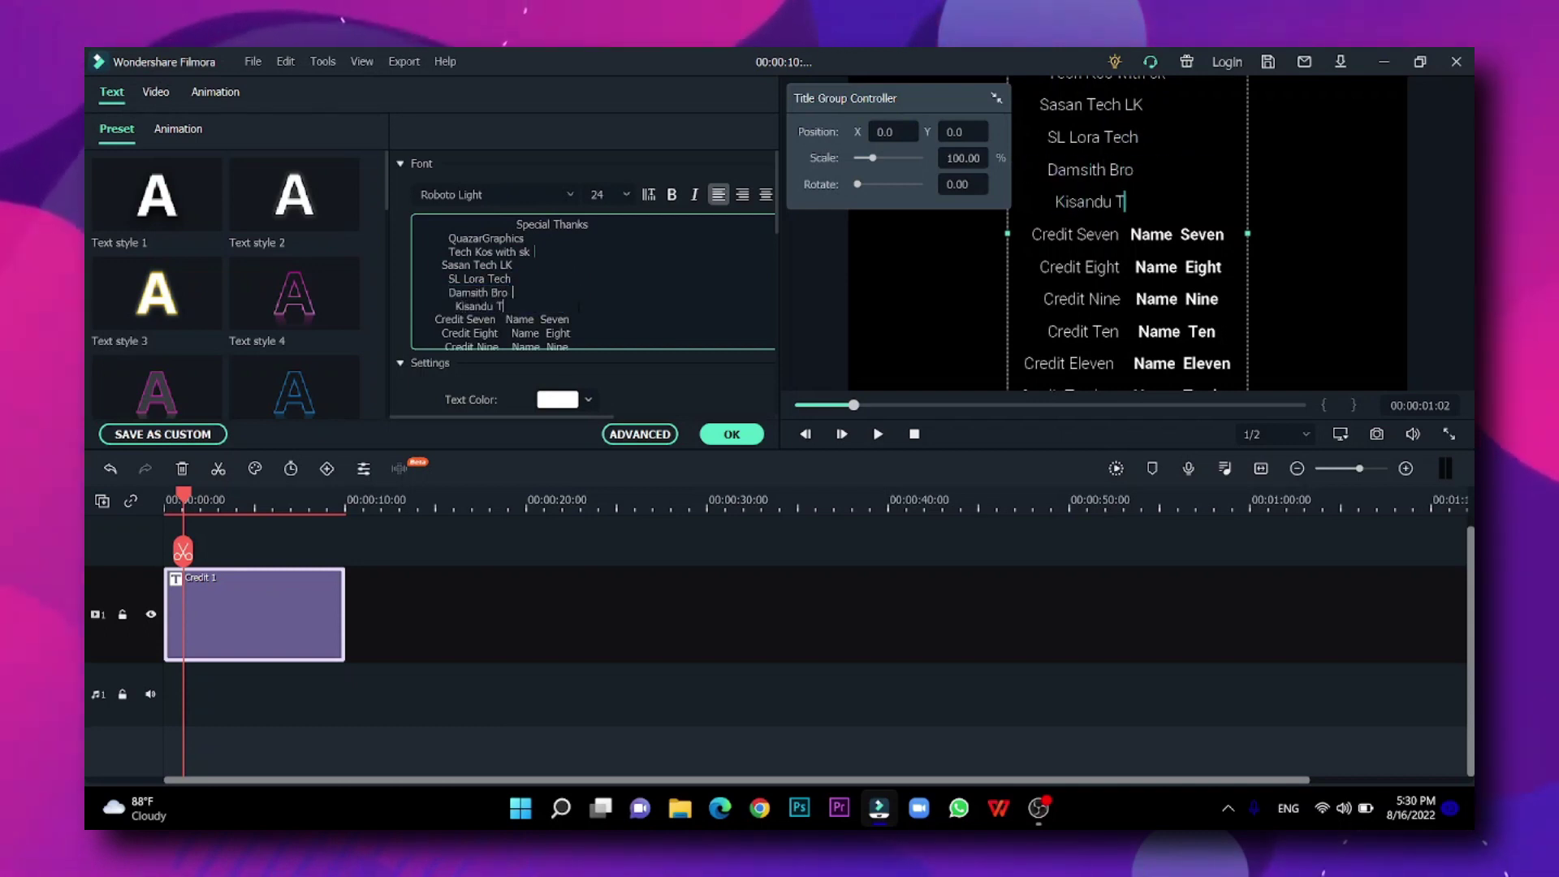
mouse_move(435, 319)
left_mouse_down()
mouse_move(579, 321)
mouse_move(442, 333)
left_mouse_up()
type("Randika Bro YD Tech")
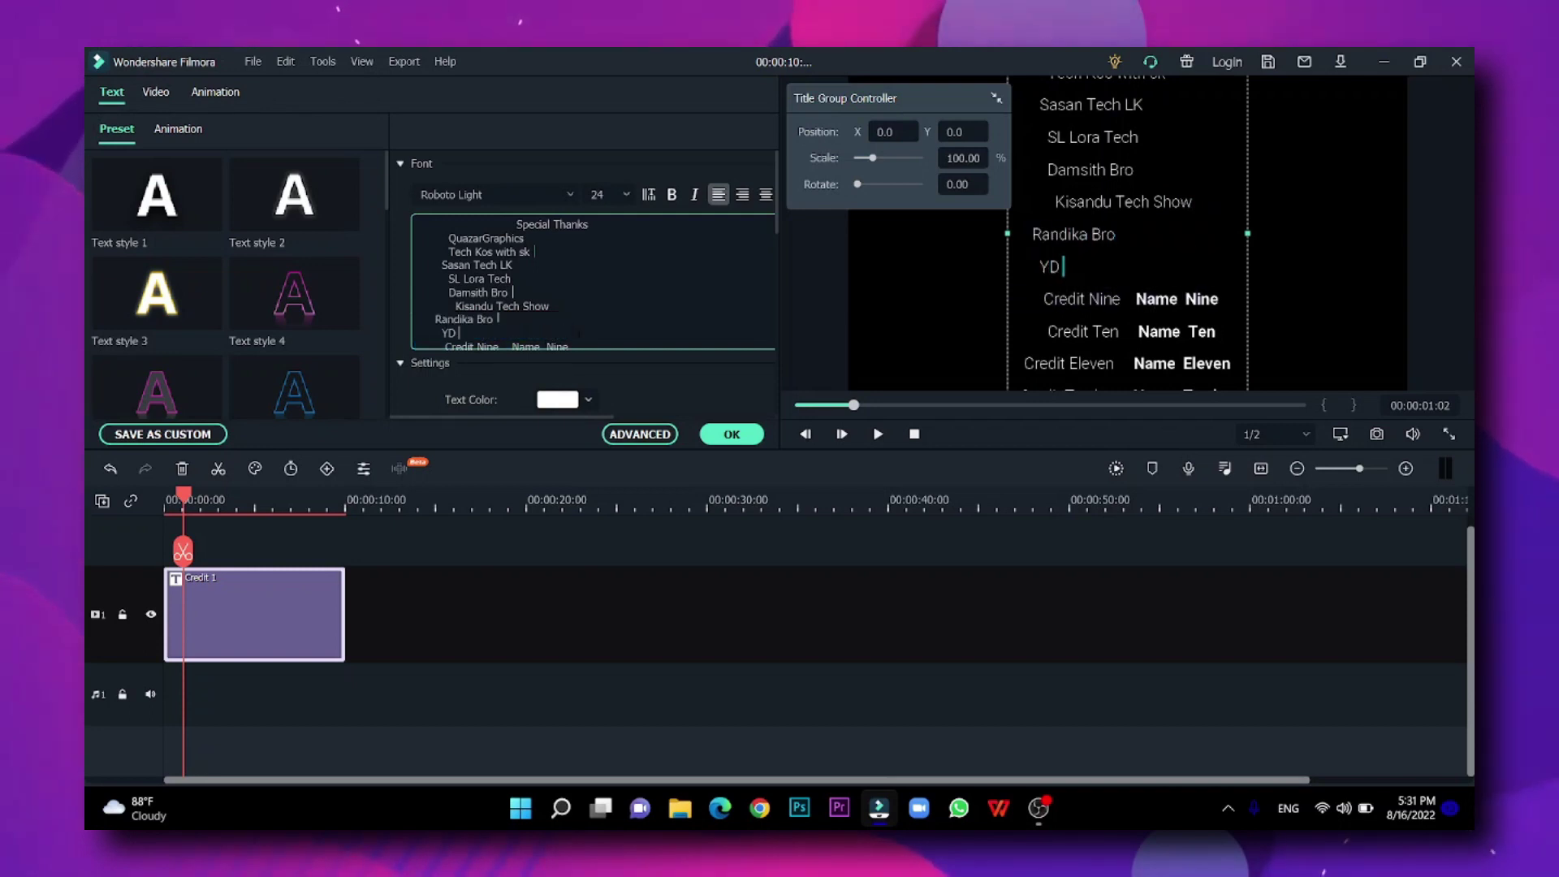
- Replace credit lines nine and ten with "Eshan Tech Academy" and "Oma Tech Academy", and delete the remaining placeholder lines
scroll(488, 325, "down", 2)
mouse_move(572, 225)
left_mouse_down()
mouse_move(445, 225)
mouse_move(573, 237)
left_mouse_up()
type("Eshan Tech Academy Oma Tech Academy")
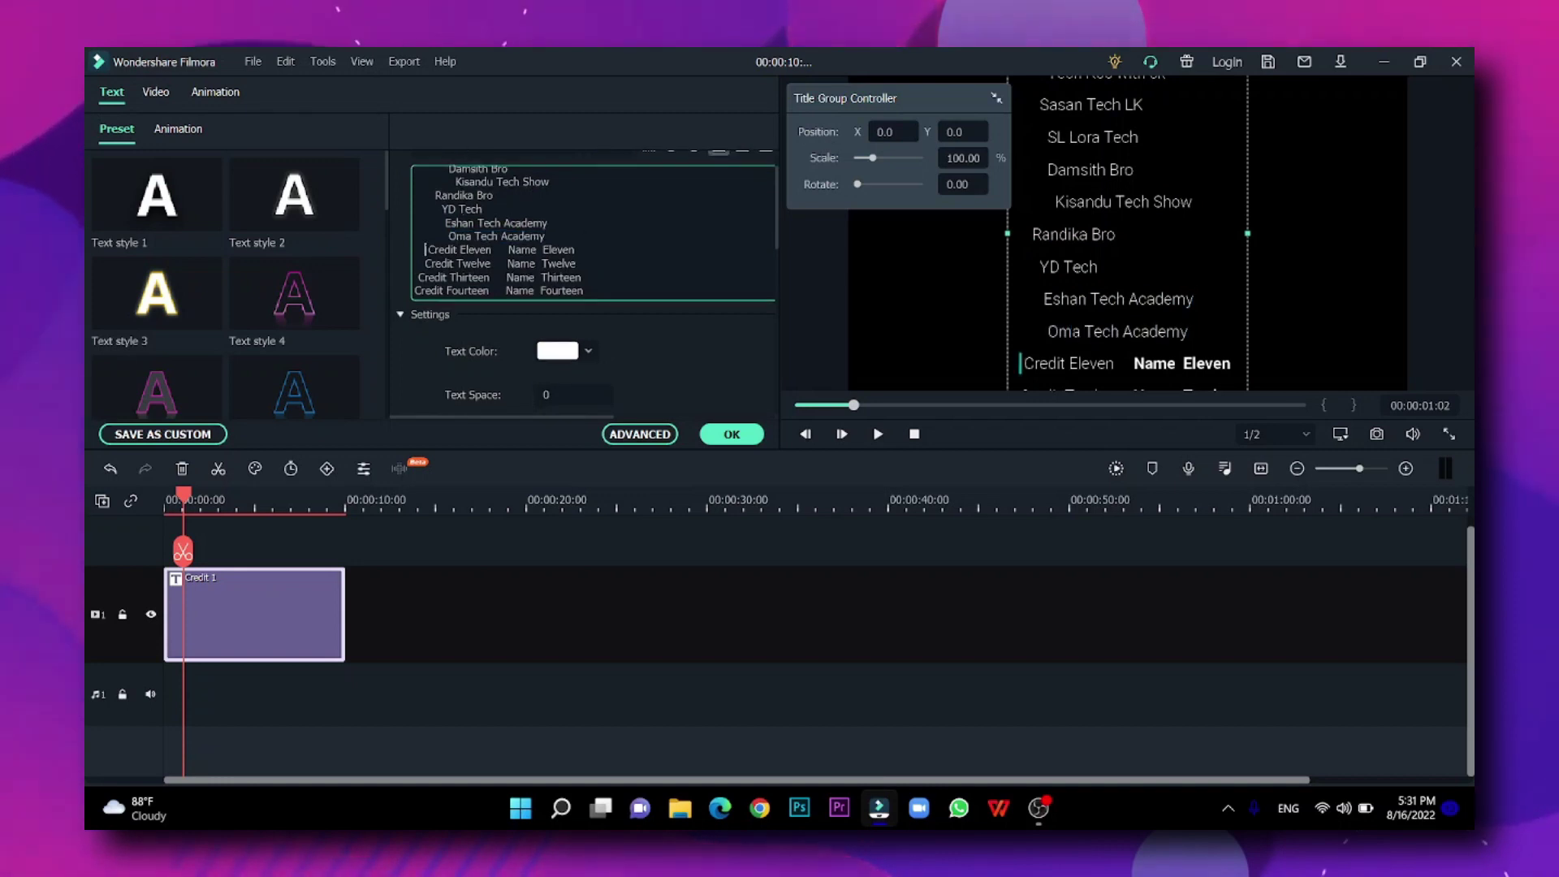
scroll(593, 260, "up", 5)
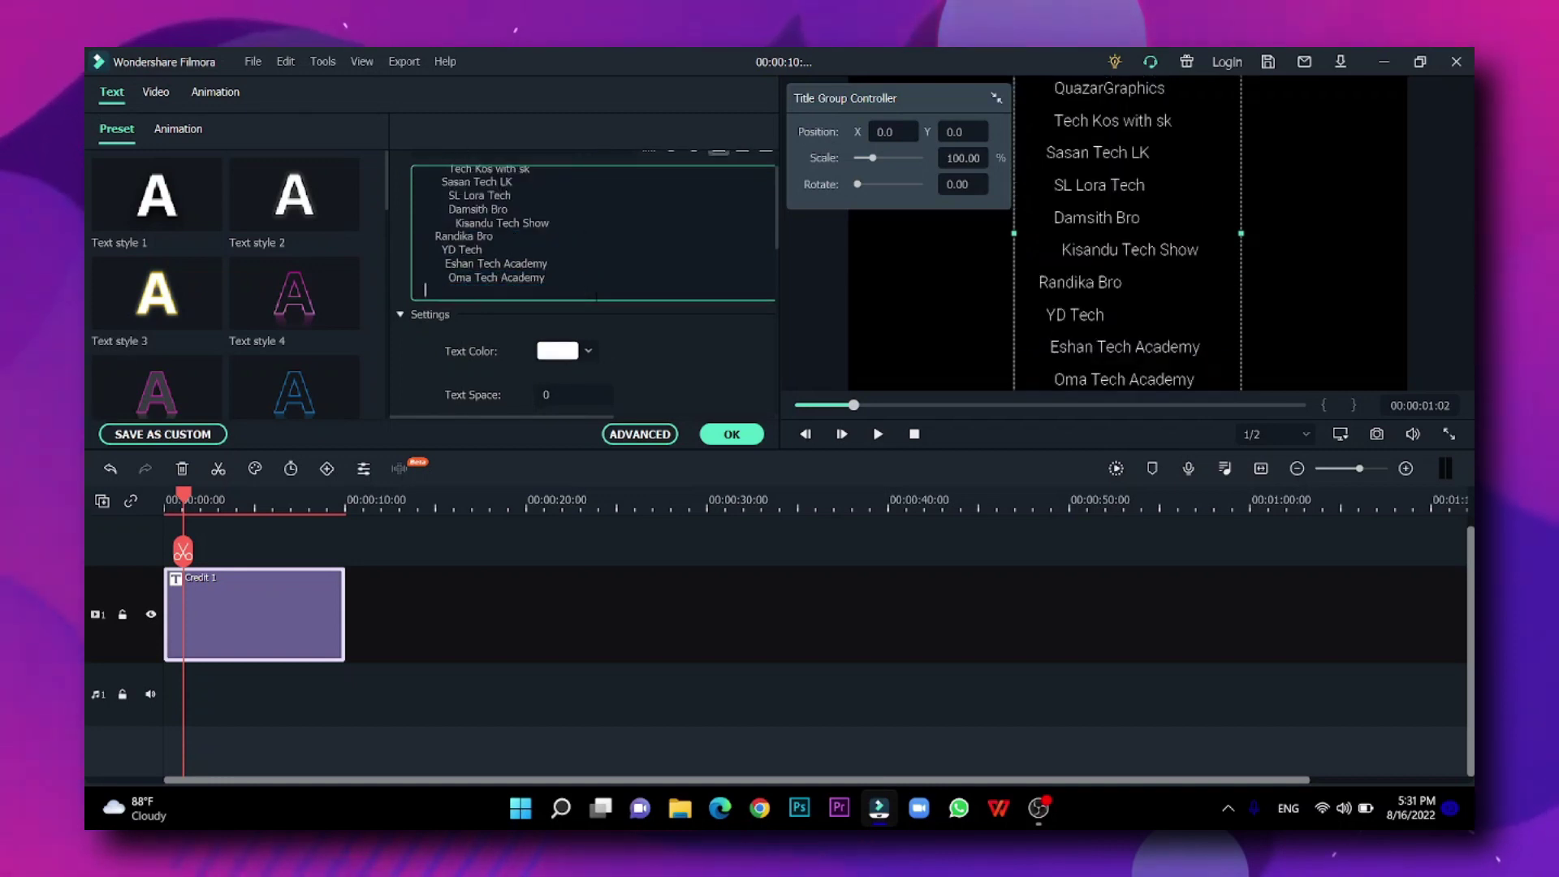
- Adjust the leading spaces of every credit line so the names are centred beneath the "Special Thanks" heading
left_click(445, 238)
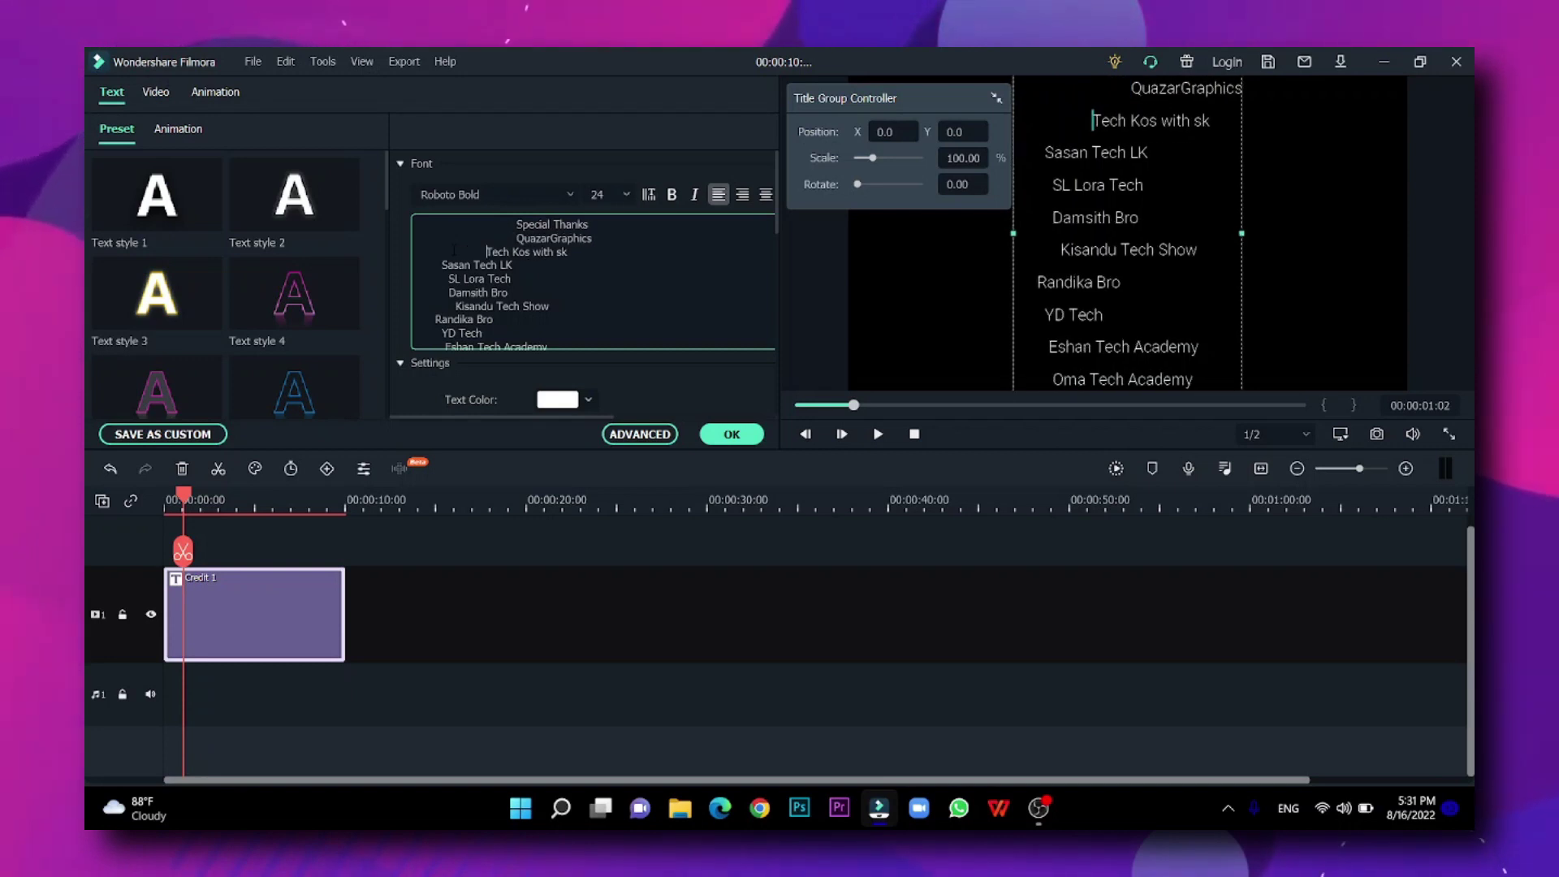
key("BackSpace")
key("BackSpace")
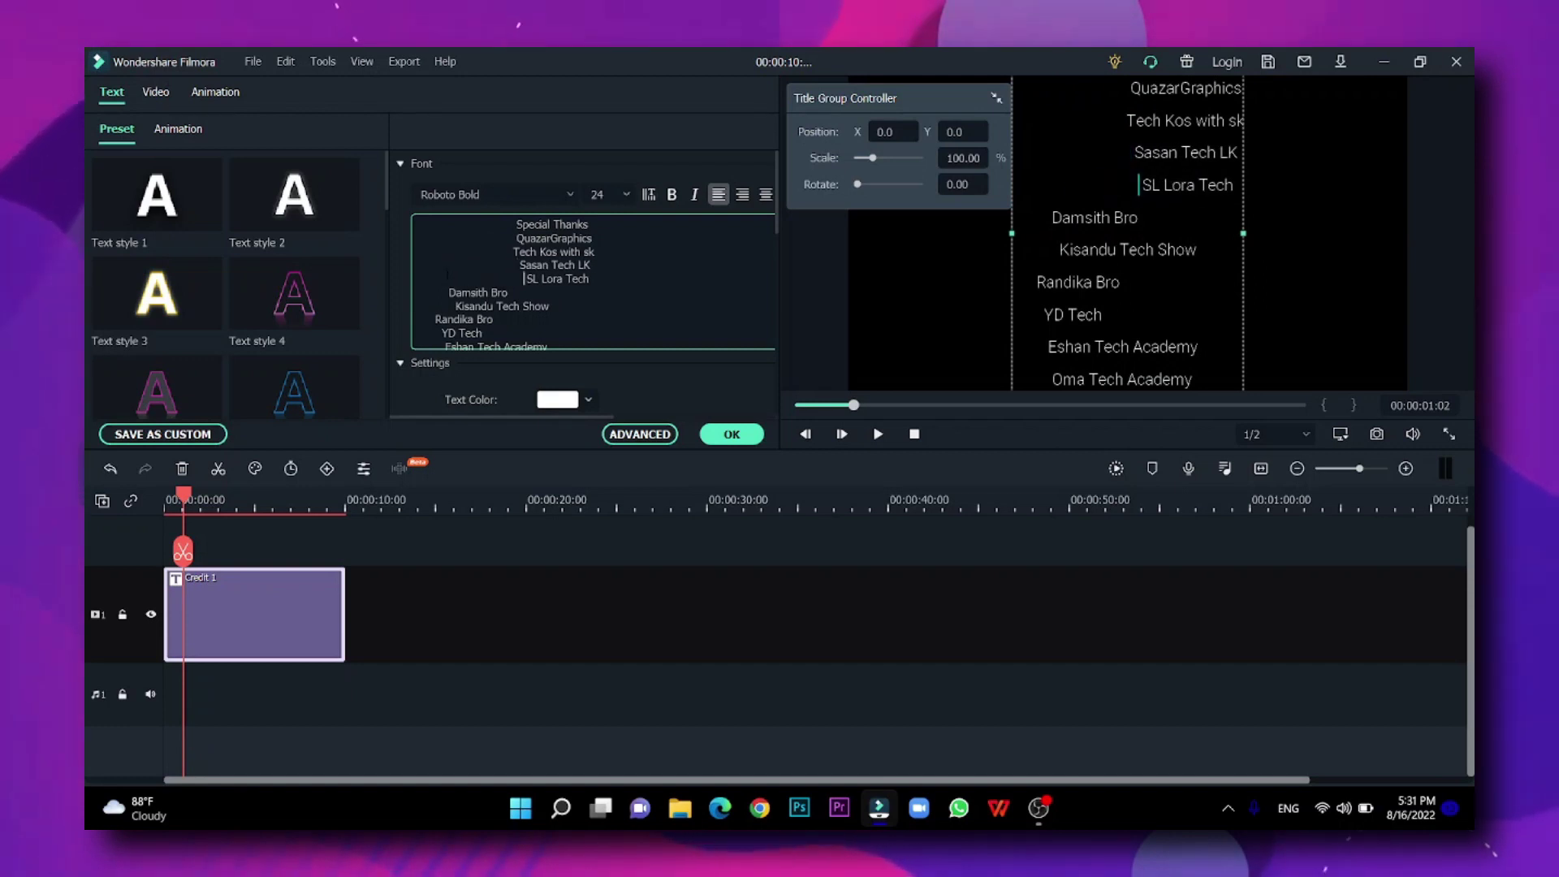
key("Down")
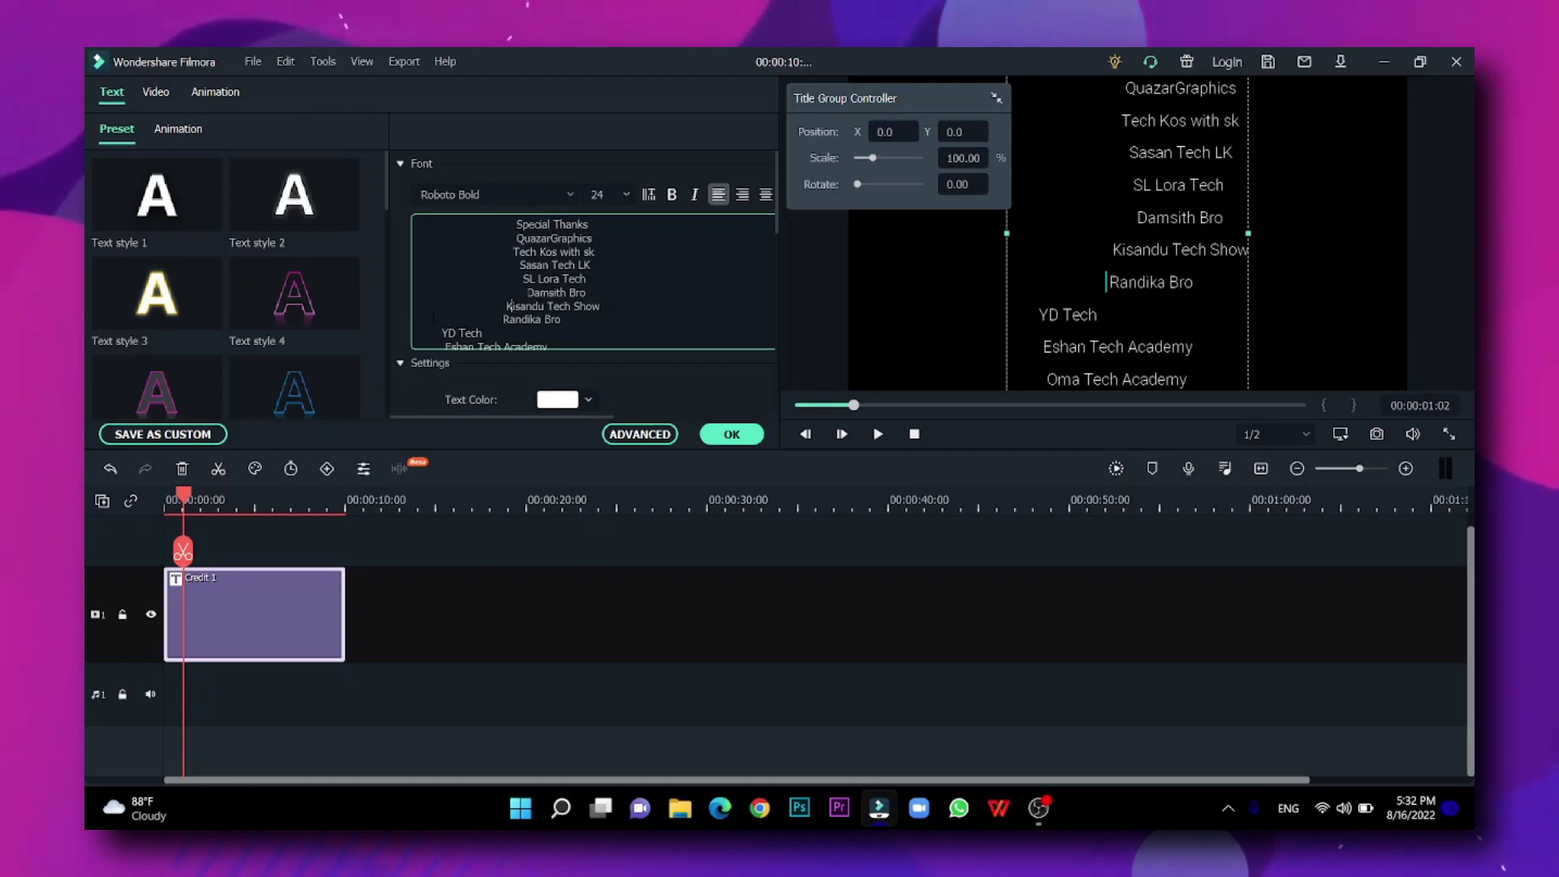
key("Down")
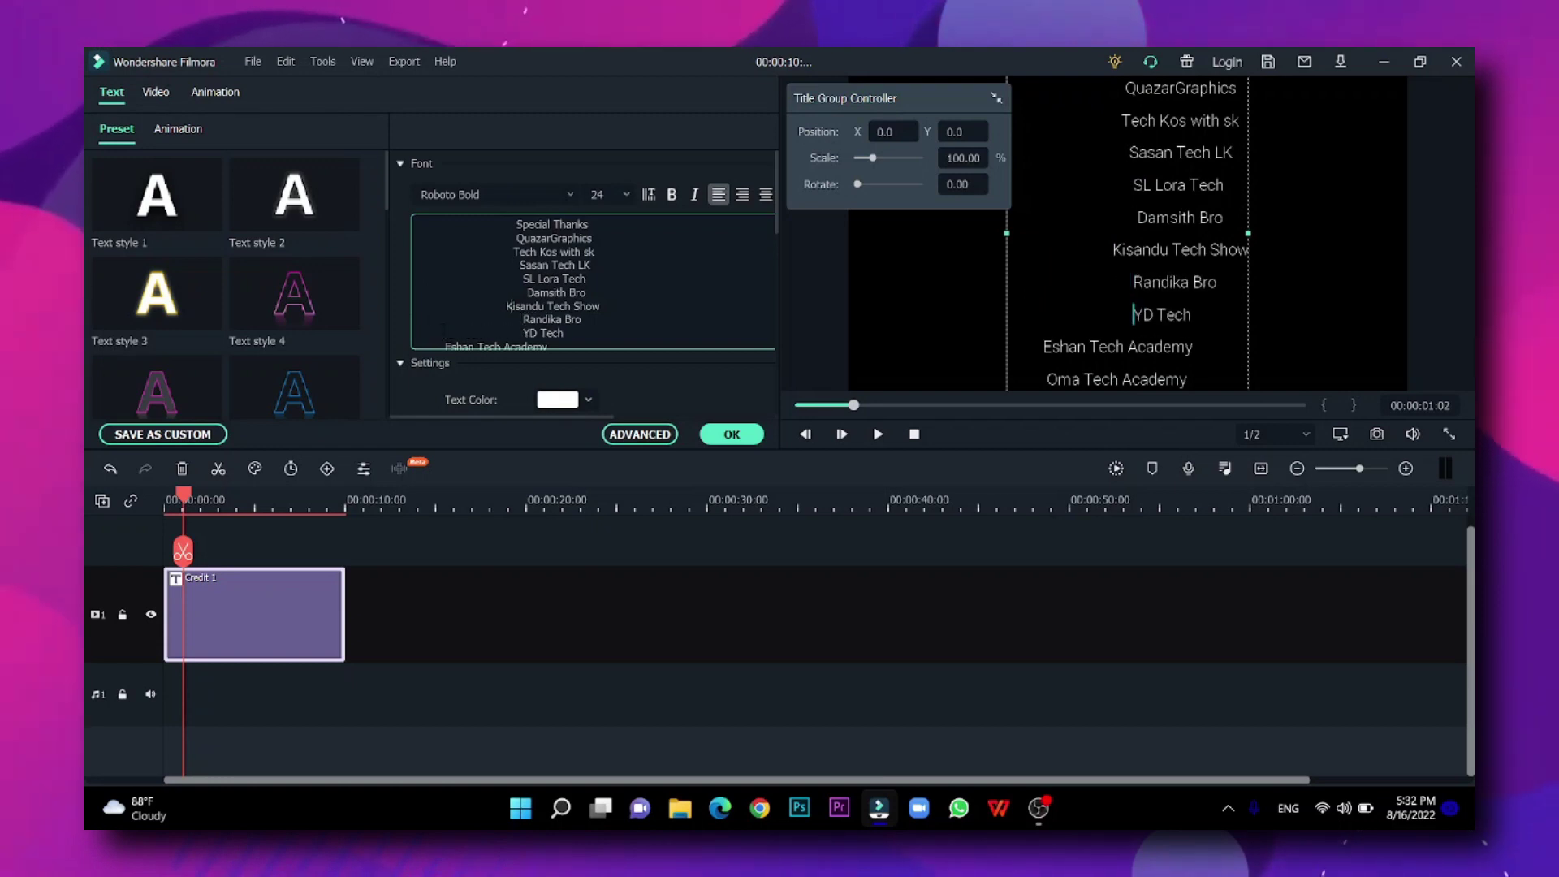
scroll(585, 284, "down", 2)
key("Down")
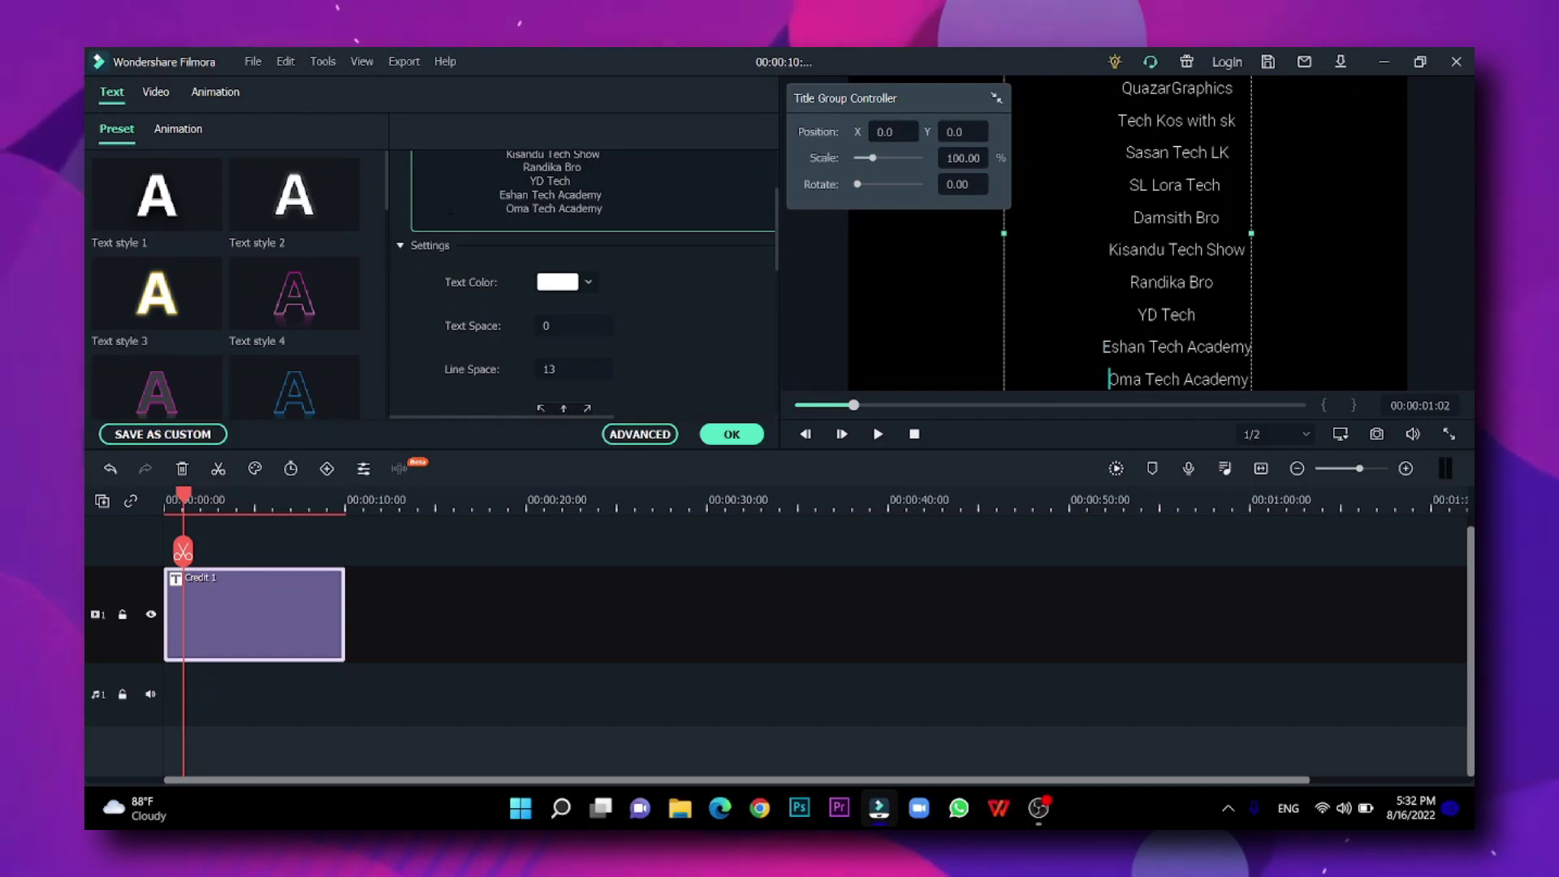
scroll(528, 211, "up", 3)
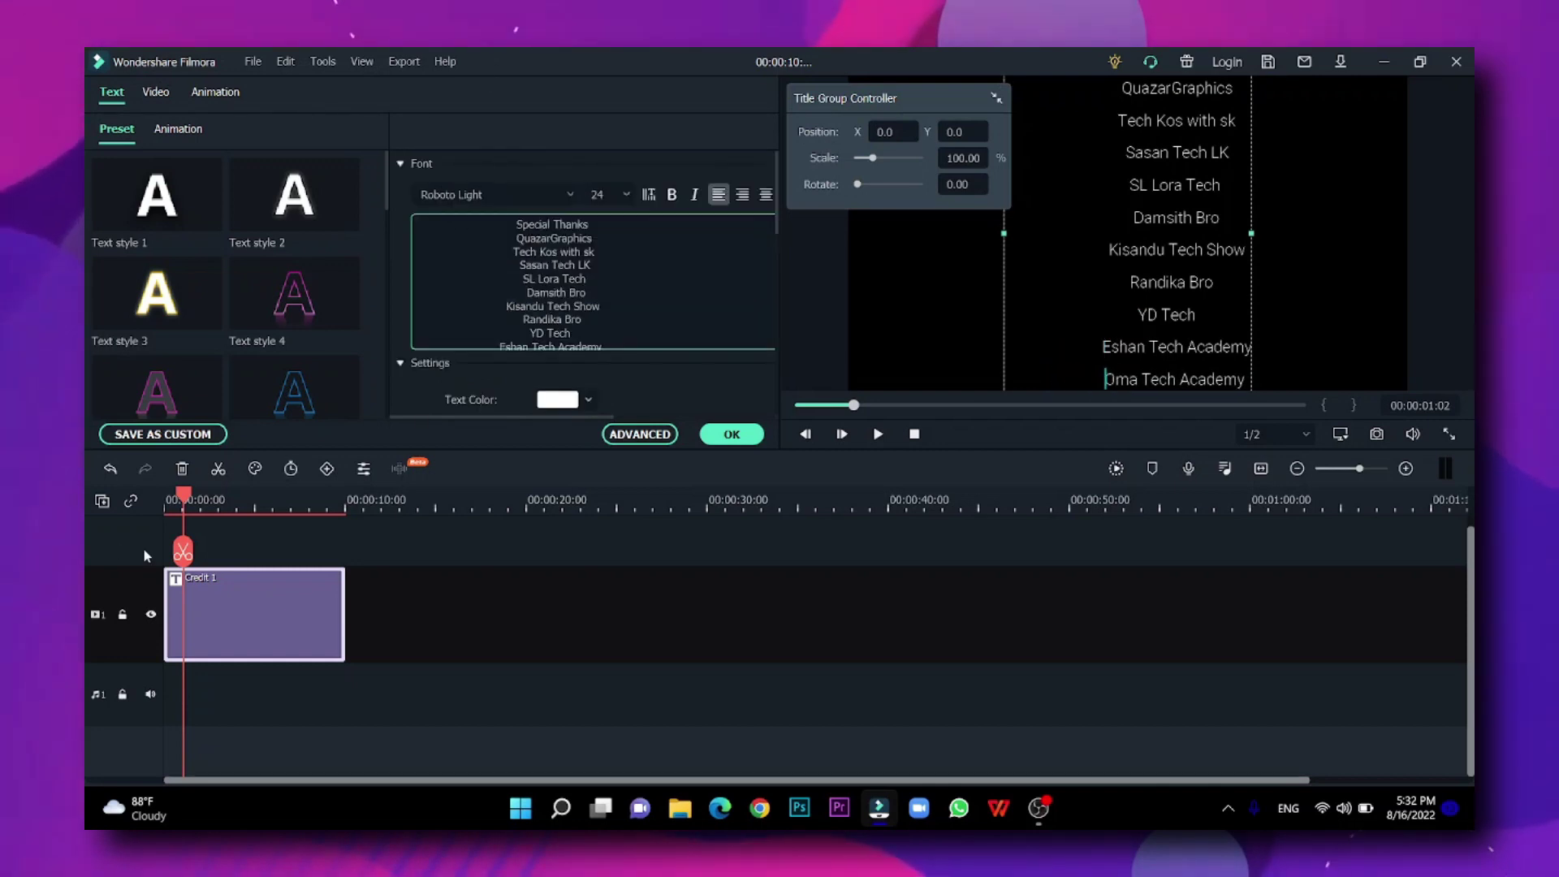
- Play the edited rolling credits from near the start in the full-screen preview
left_click_drag(178, 559, 195, 559)
key("space")
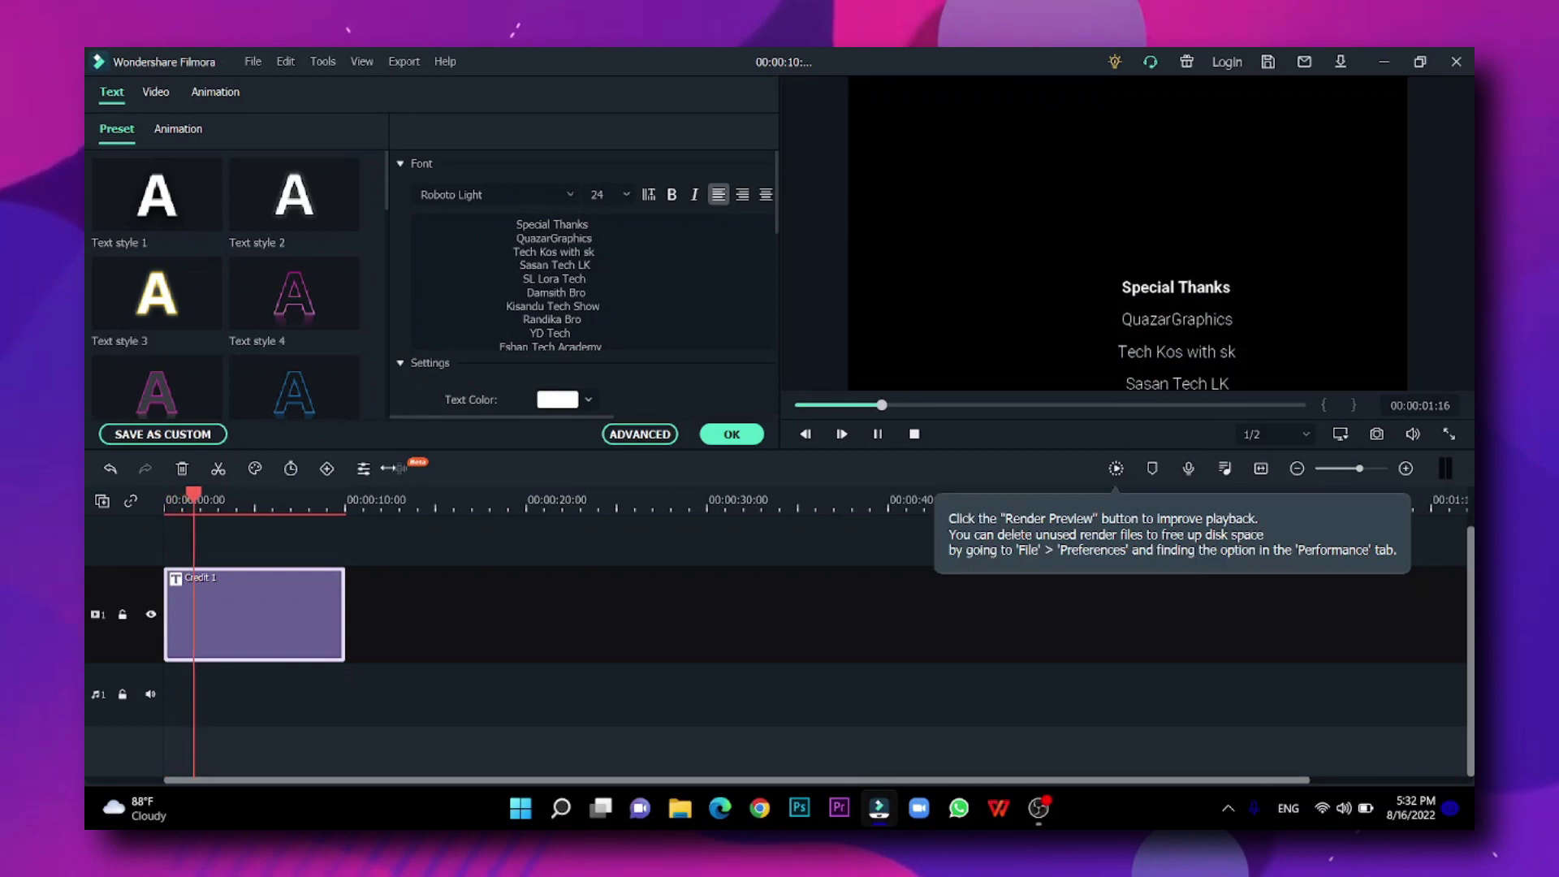
left_click(1449, 433)
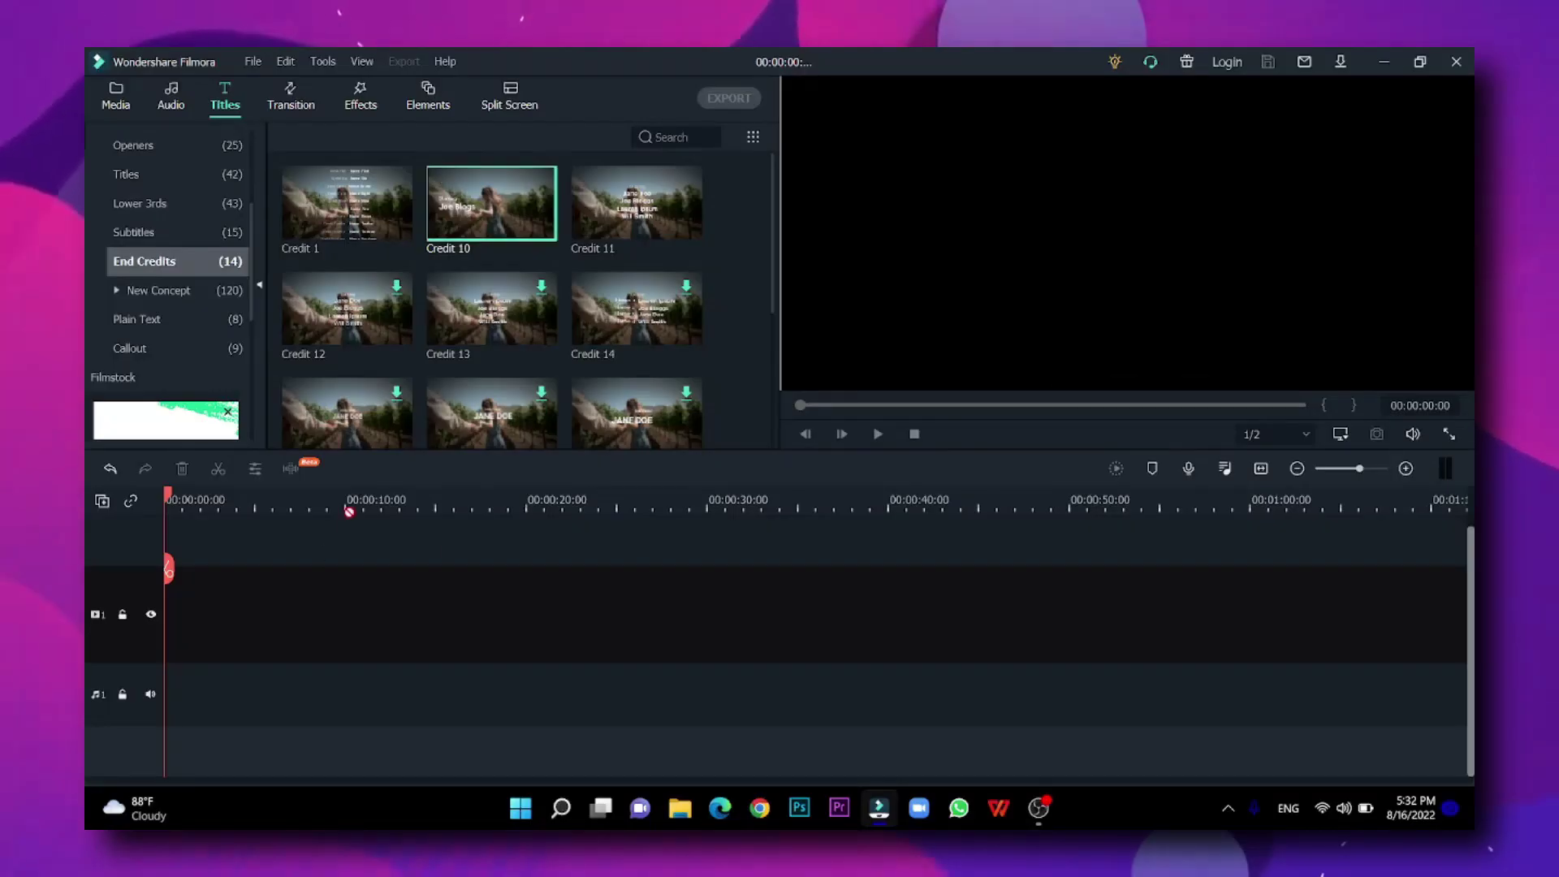
- Add the Credit 10 end credit at the start of the video track and play through its animation
left_click_drag(491, 202, 122, 578)
key("space")
key("space")
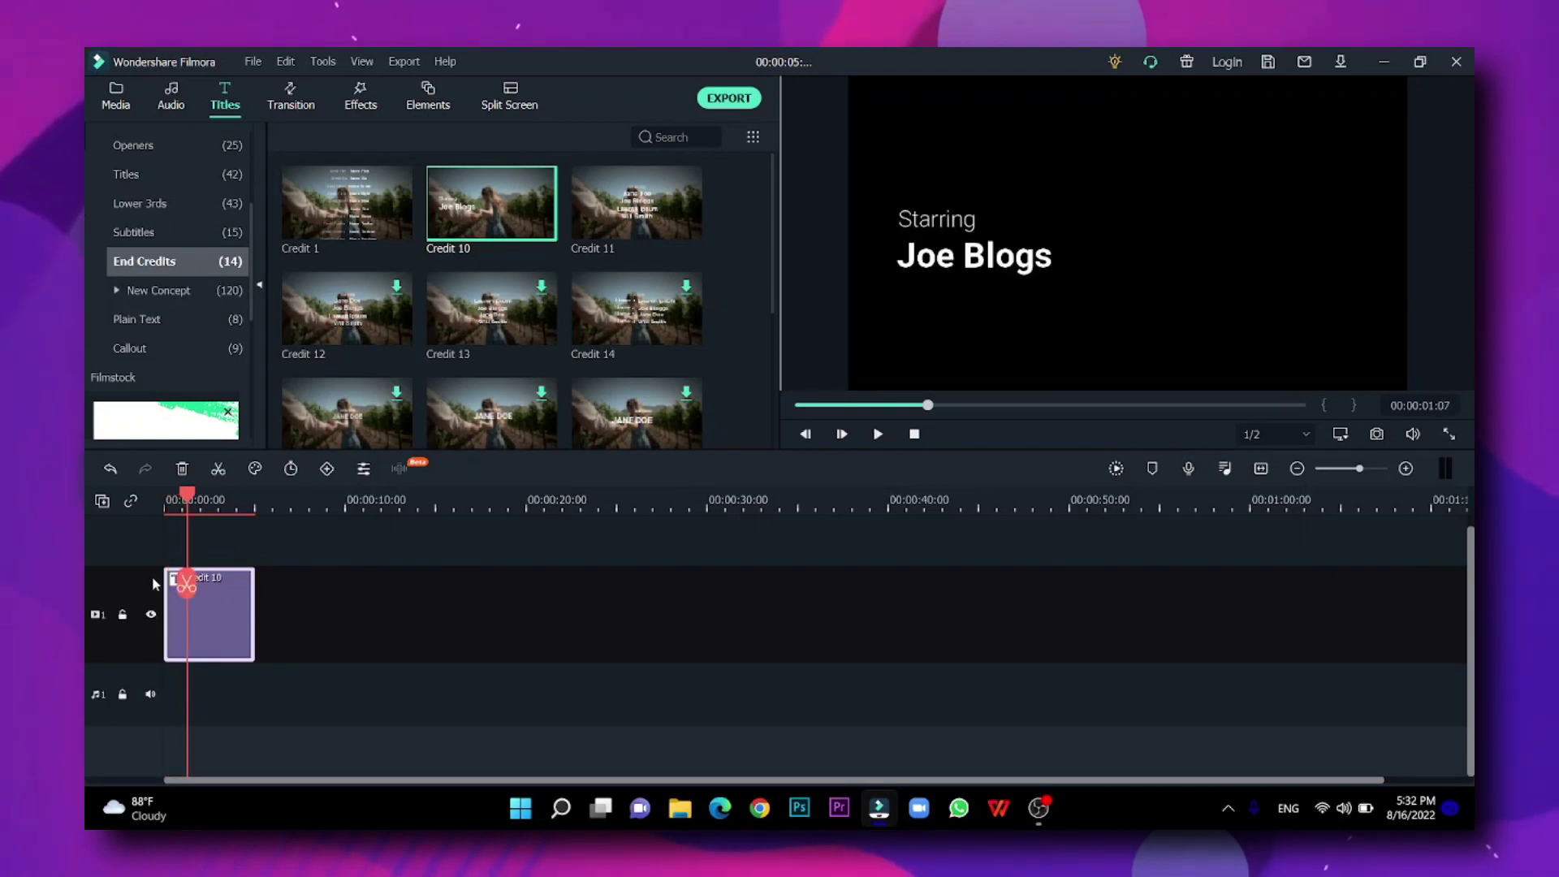
key("space")
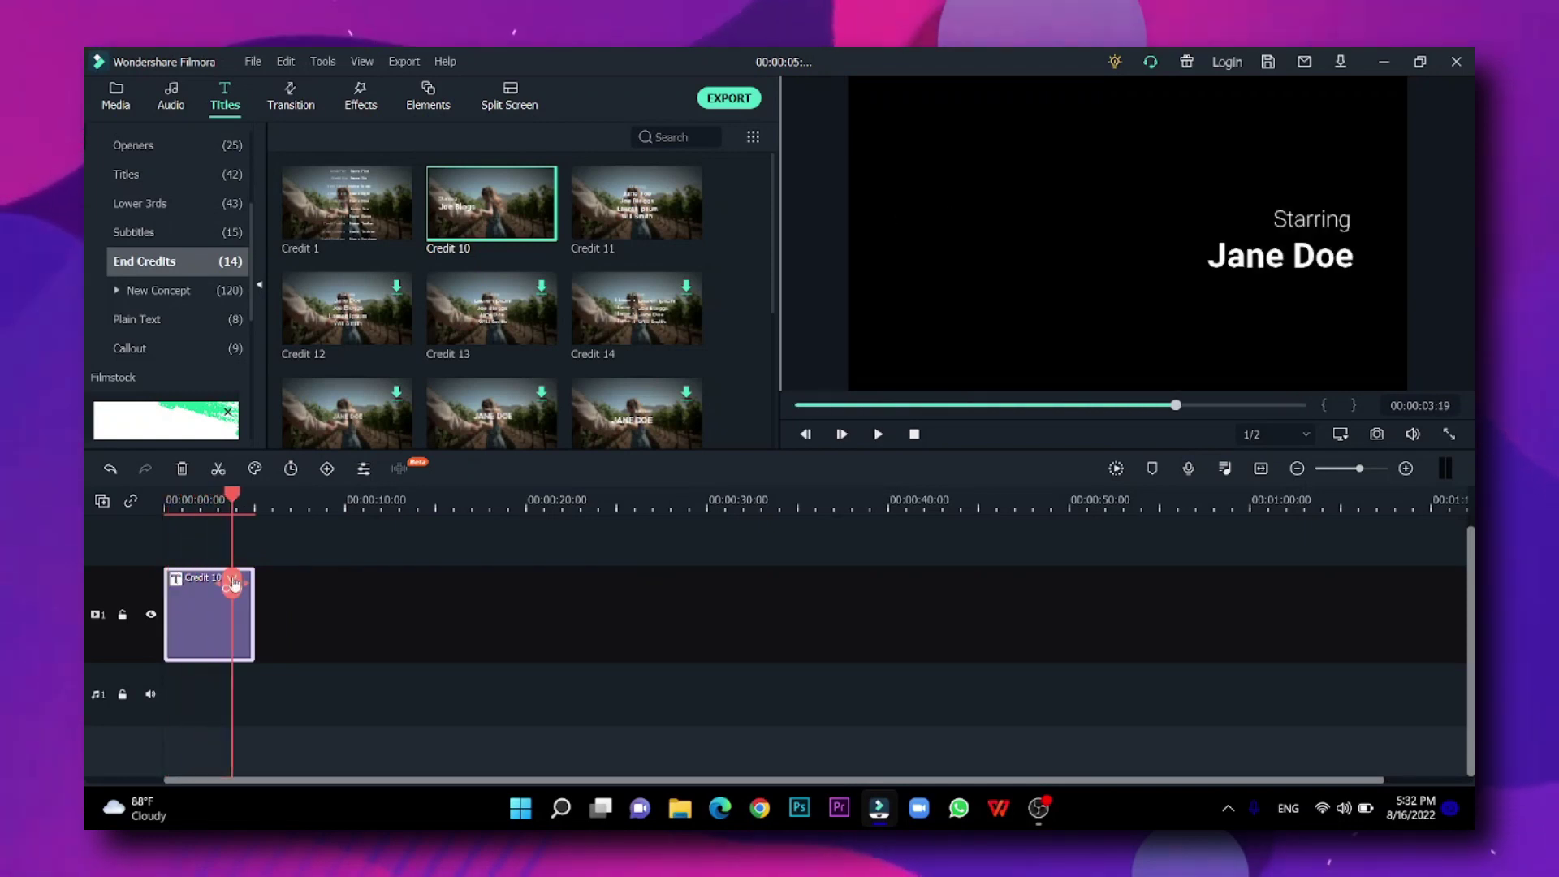
- Change the left "Starring" label of the Credit 10 title to "Presenter" and indent it with leading spaces
double_click(222, 619)
left_click(942, 221)
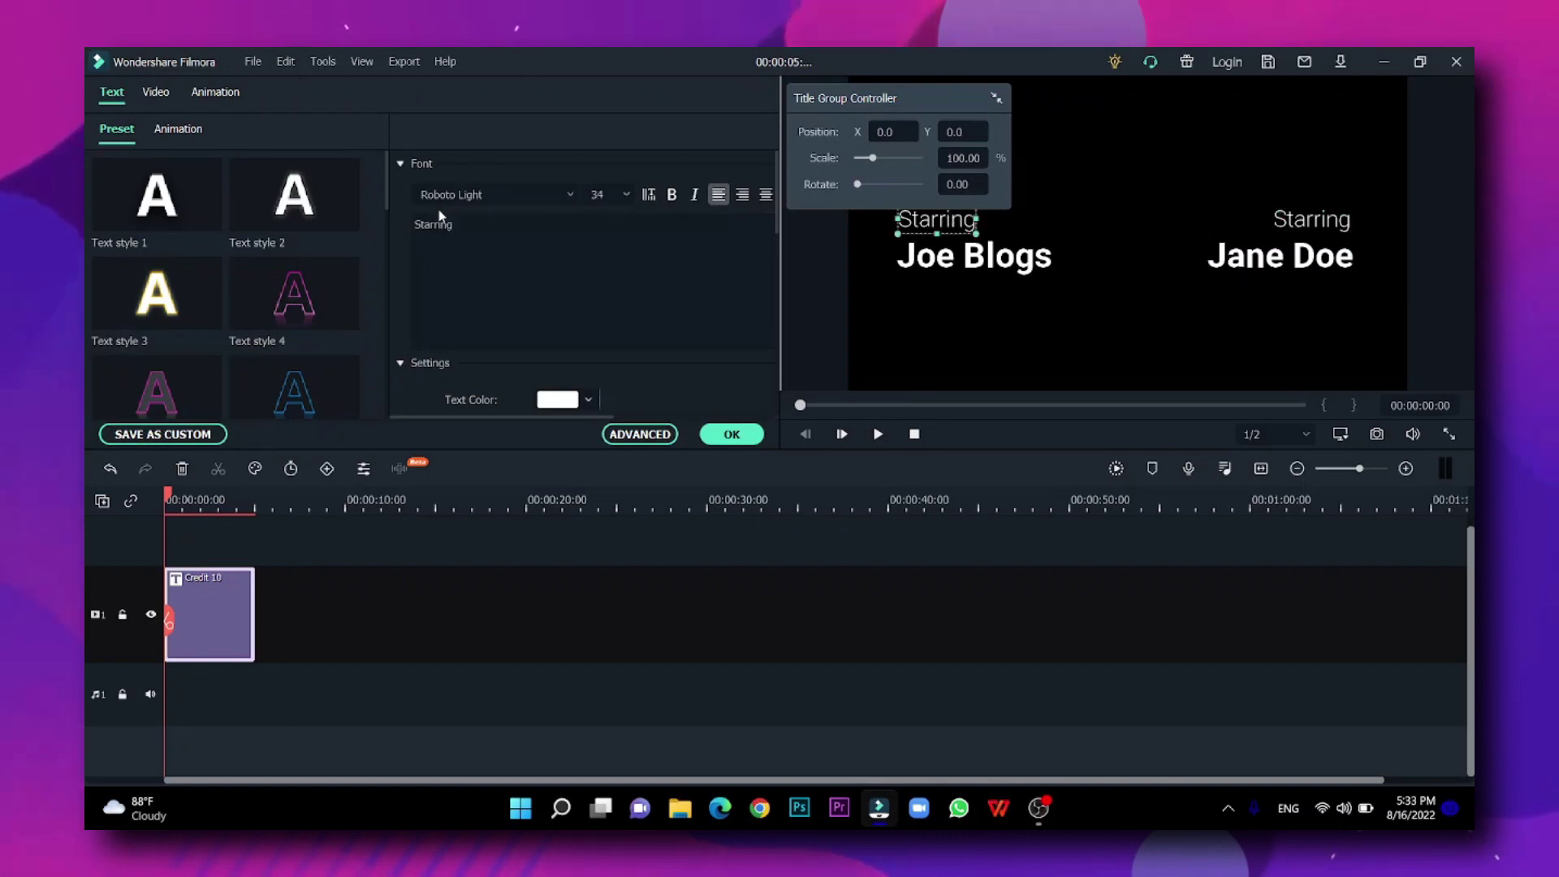
key("ctrl+a")
type("Presenter")
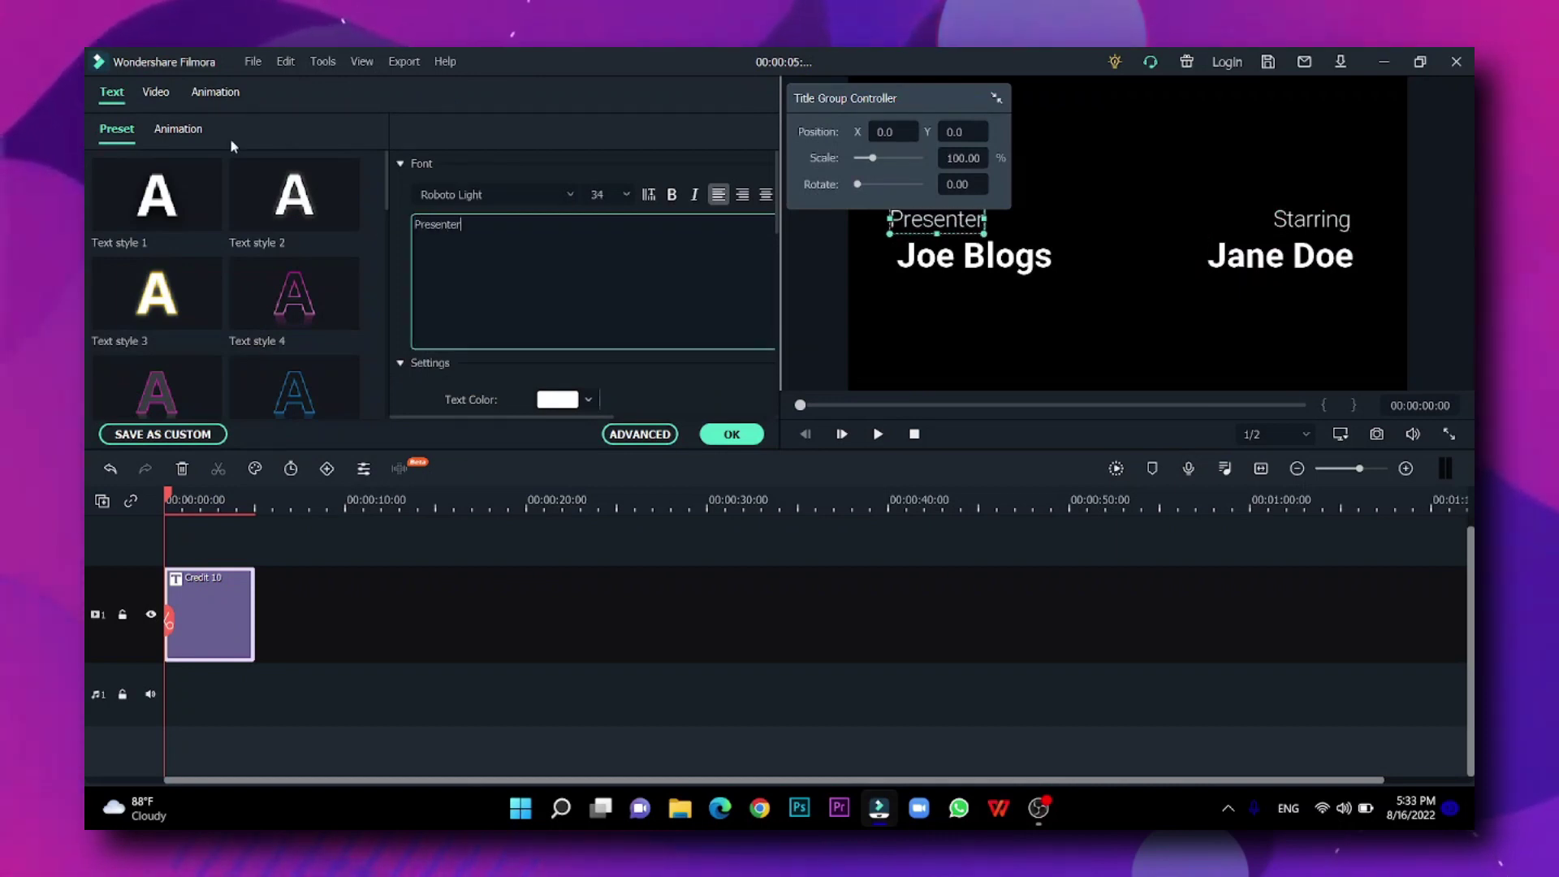
key("Home")
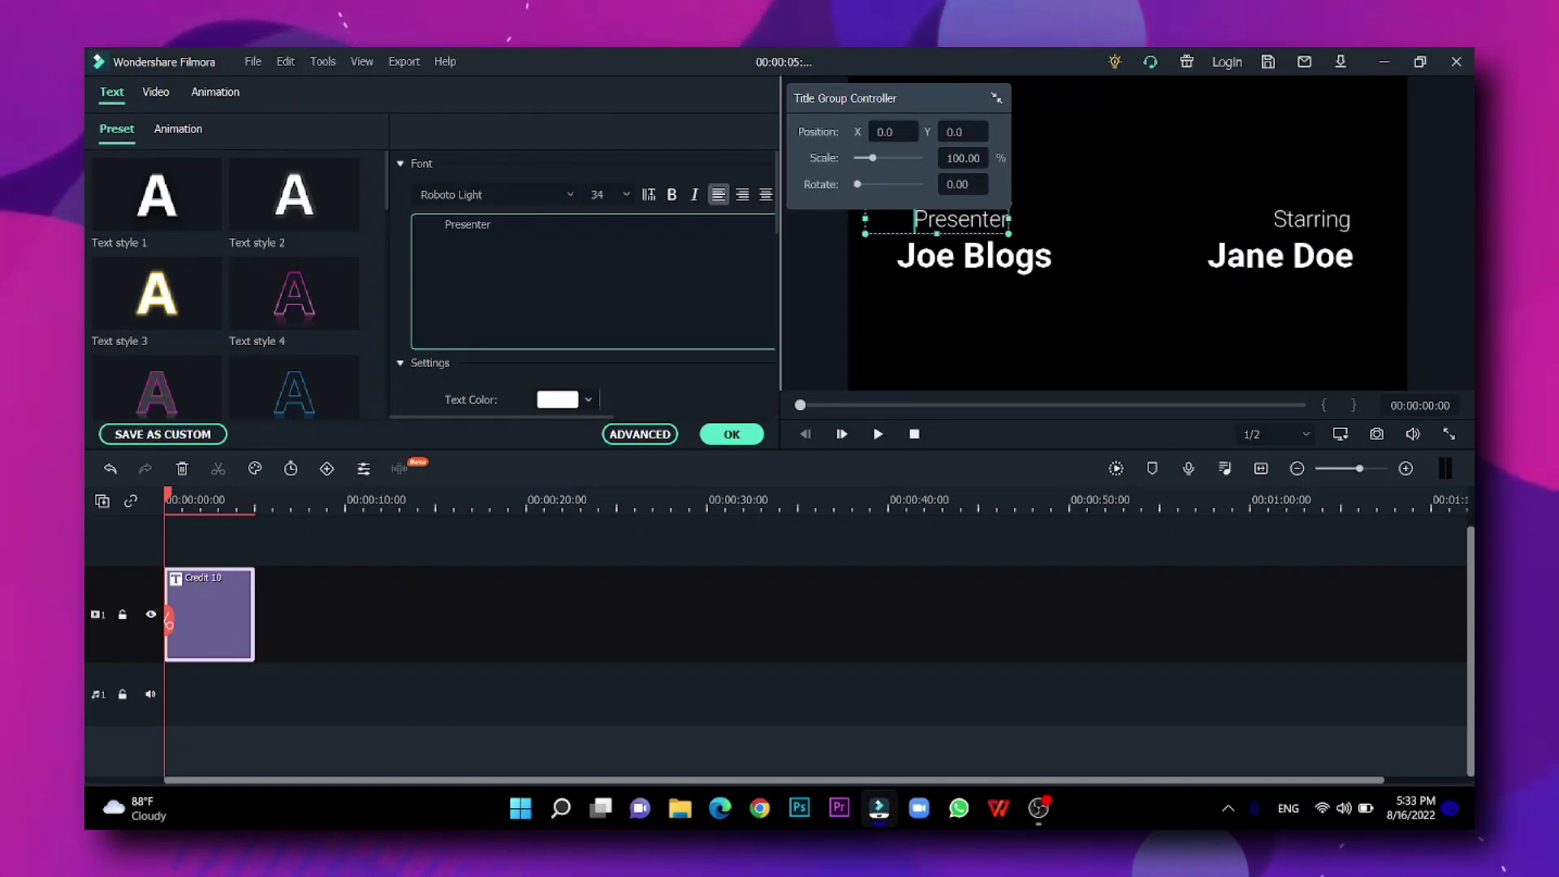
- Replace the placeholder name beneath the "Presenter" label with the presenter's name
left_click(973, 257)
key("ctrl+a")
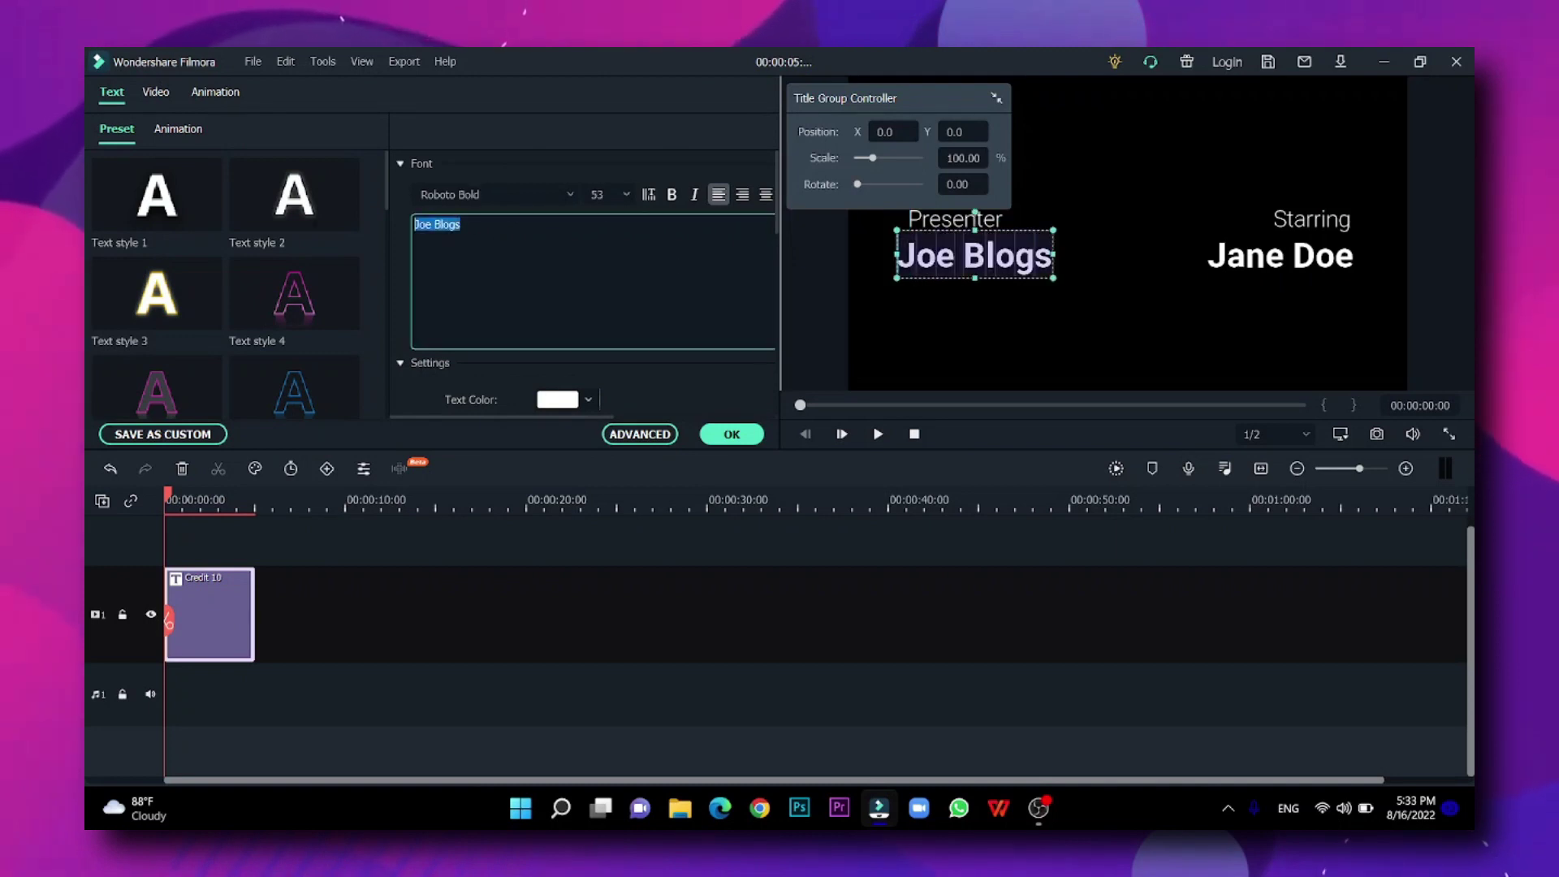
type("Kisandu")
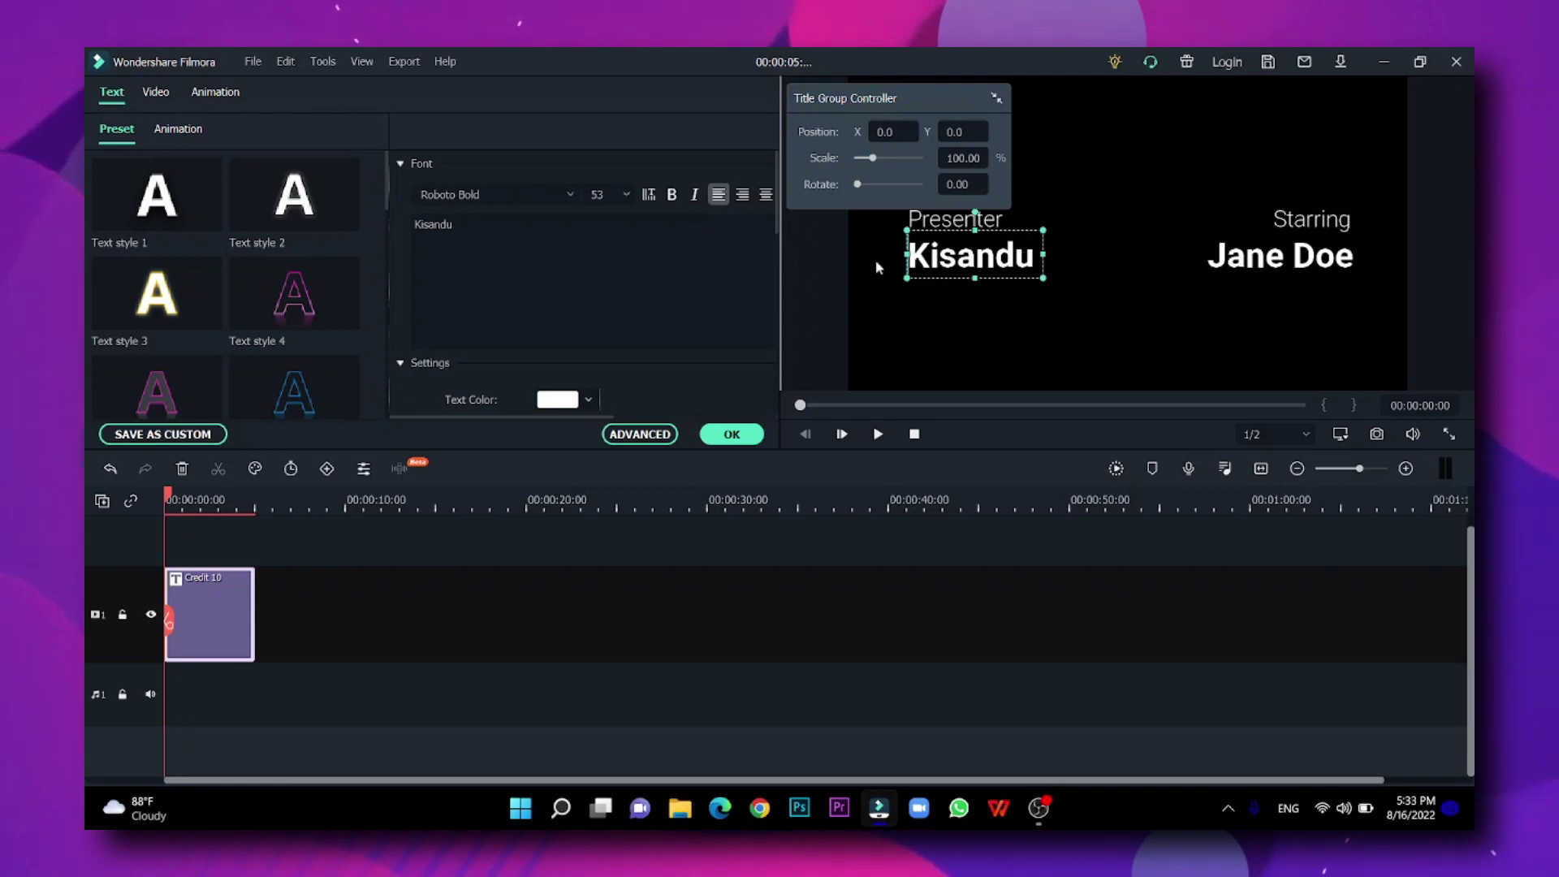
- Change the right "Starring" label of the title to "Sponser"
left_click(1286, 216)
key("ctrl+a")
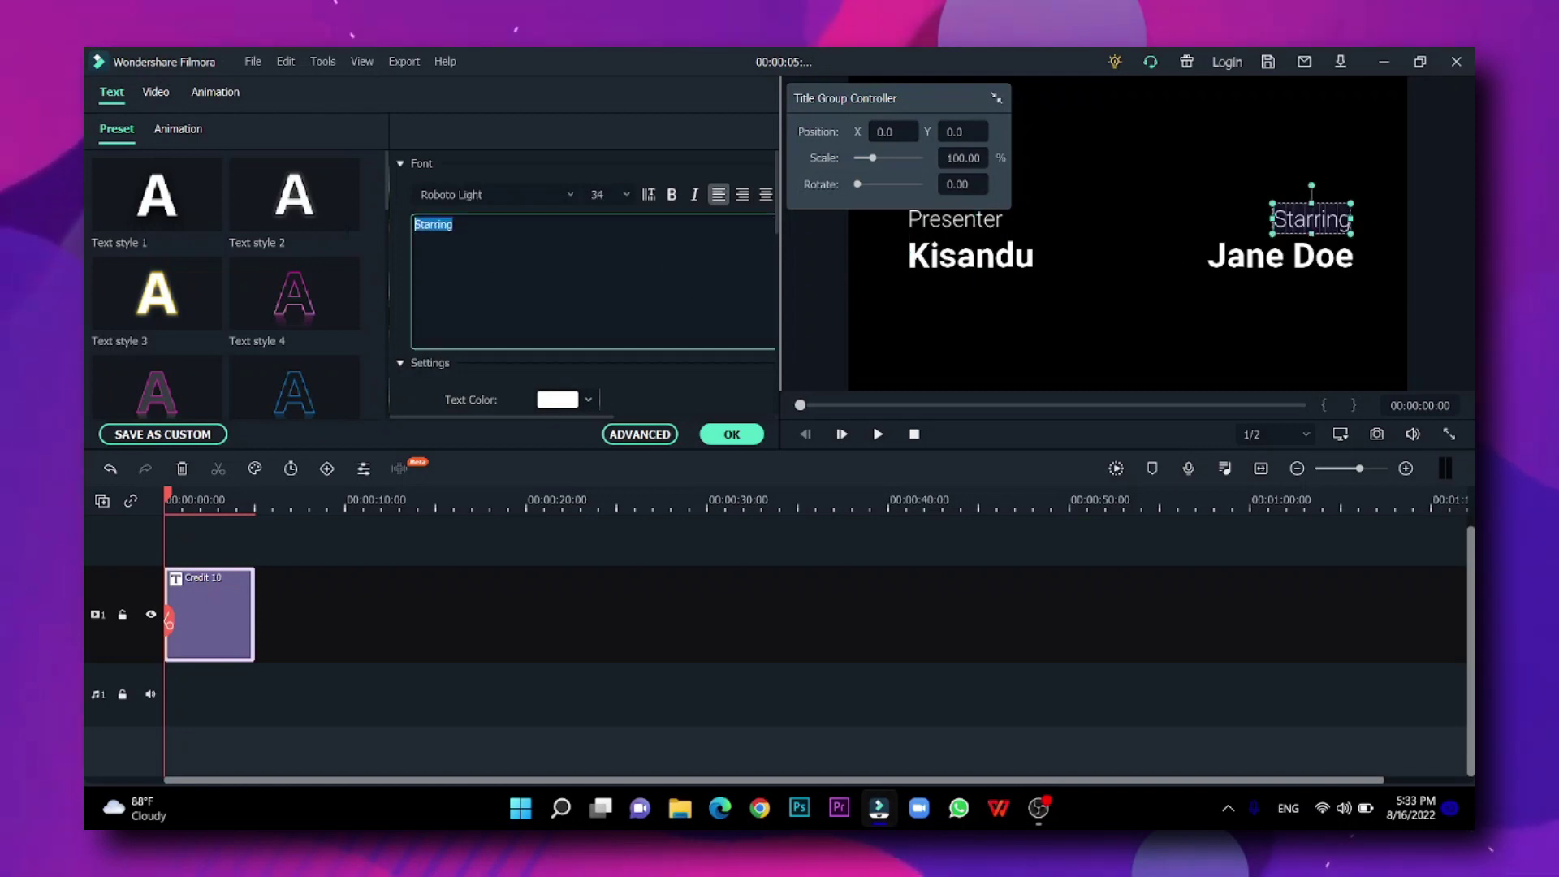
type("Sponcer")
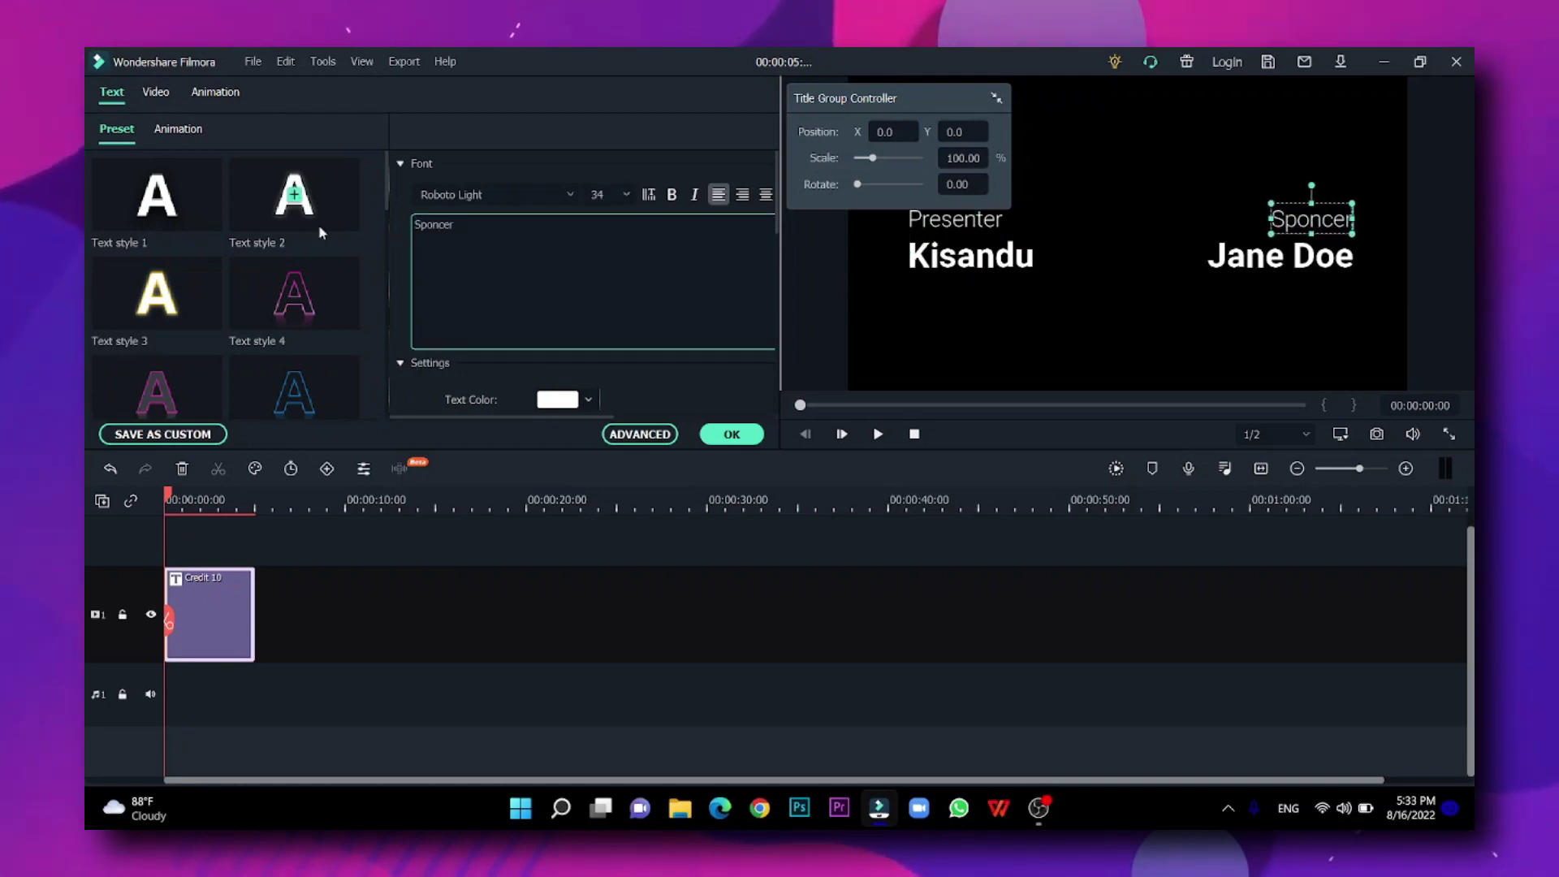
key("BackSpace")
key("BackSpace")
key("BackSpace")
type("ser")
- Replace the placeholder name beneath "Sponser" with "YD TECH", nudge it with a leading space and apply the title edits
left_click(1271, 256)
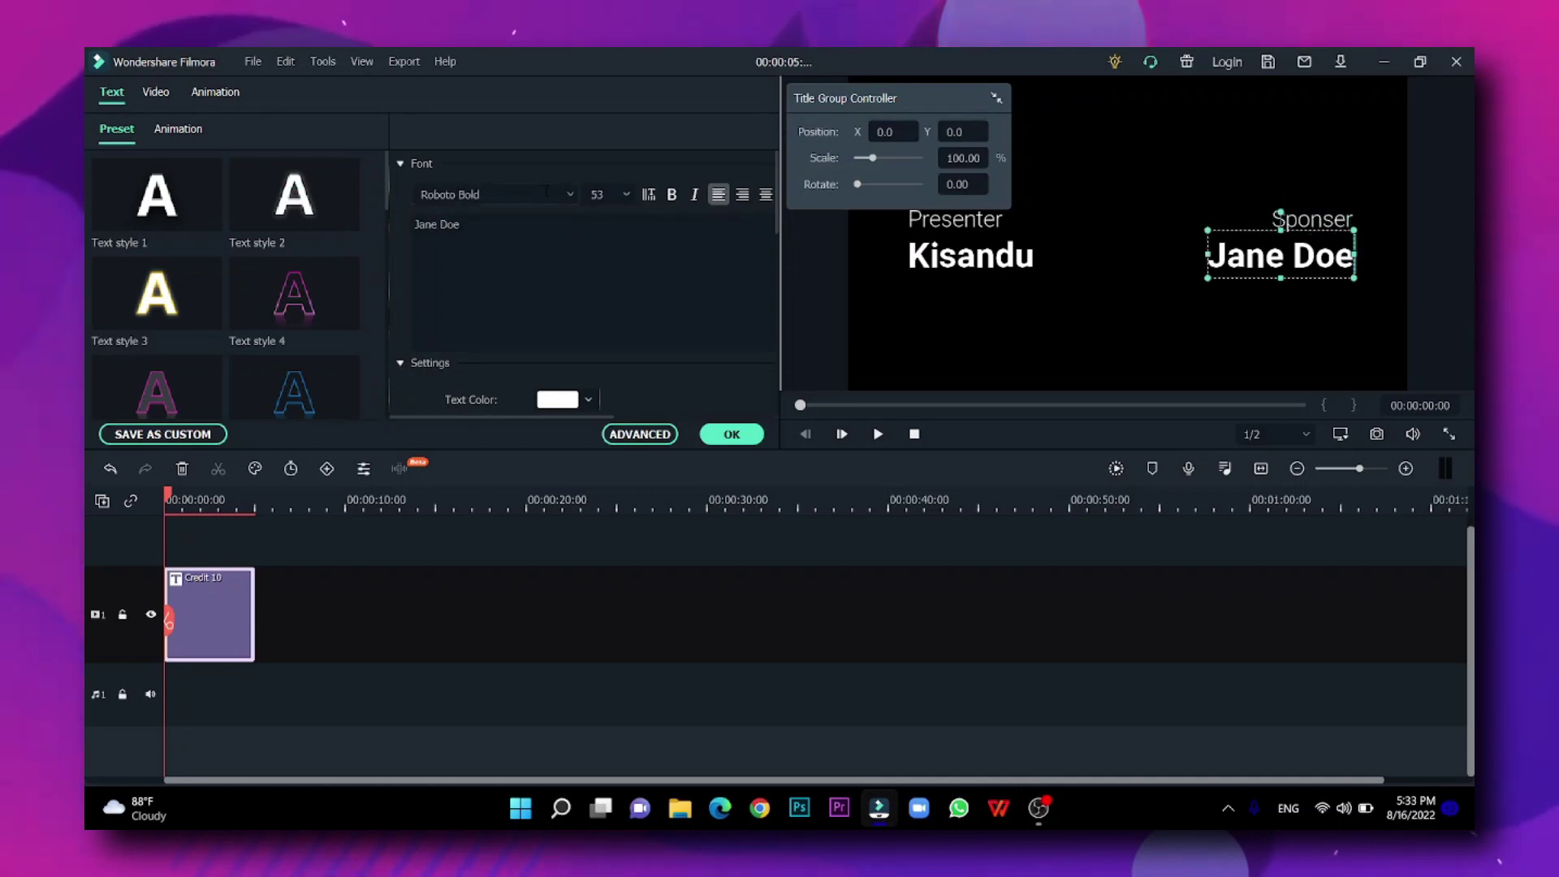
key("ctrl+a")
type("YD TECH")
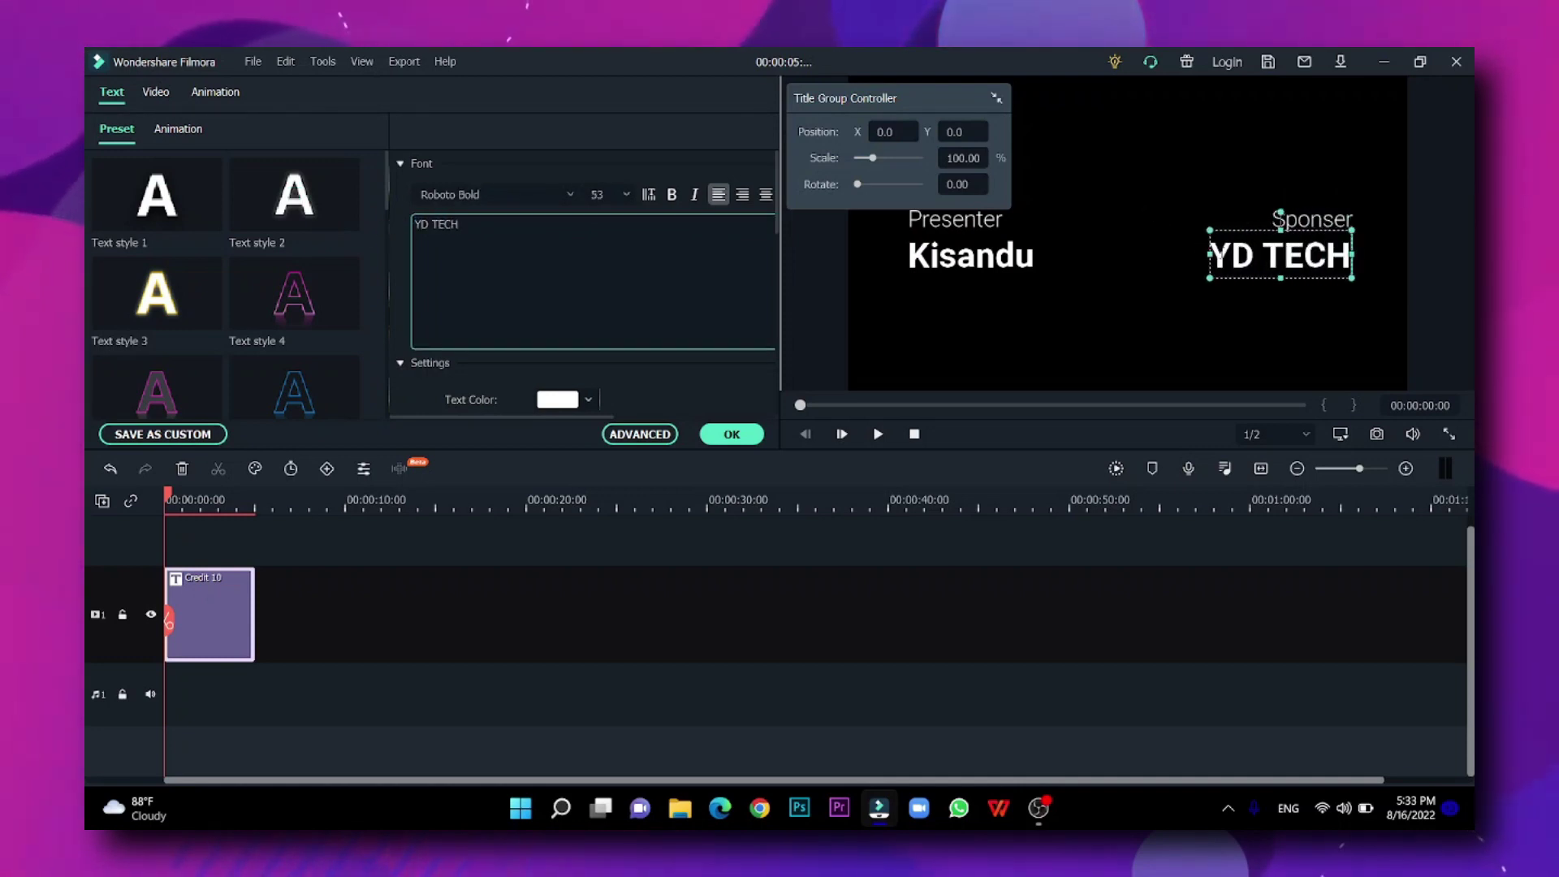
double_click(1220, 256)
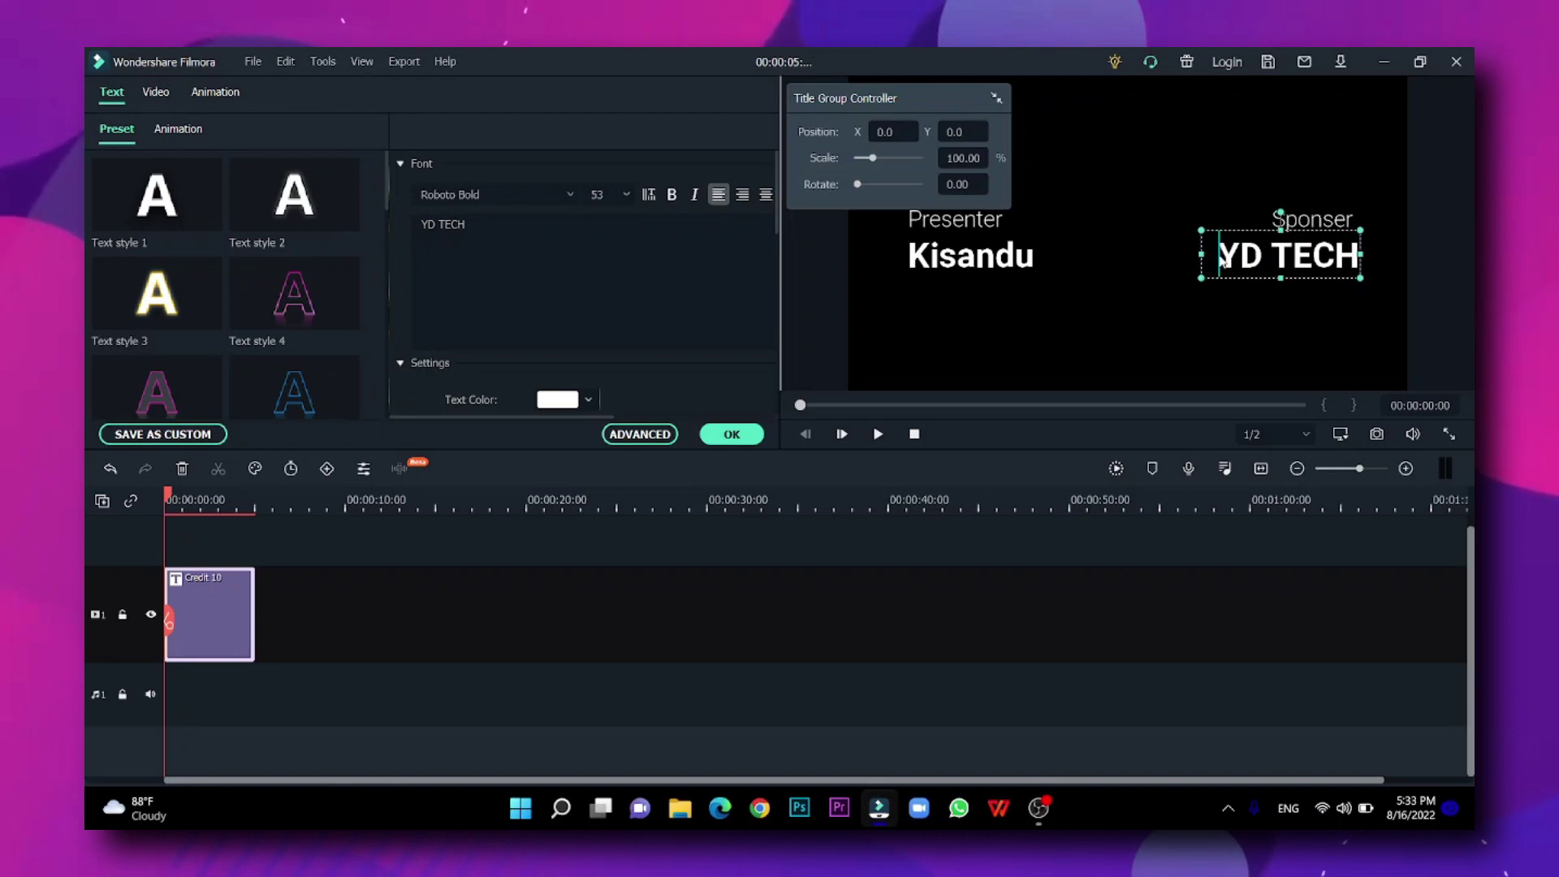
left_click(731, 433)
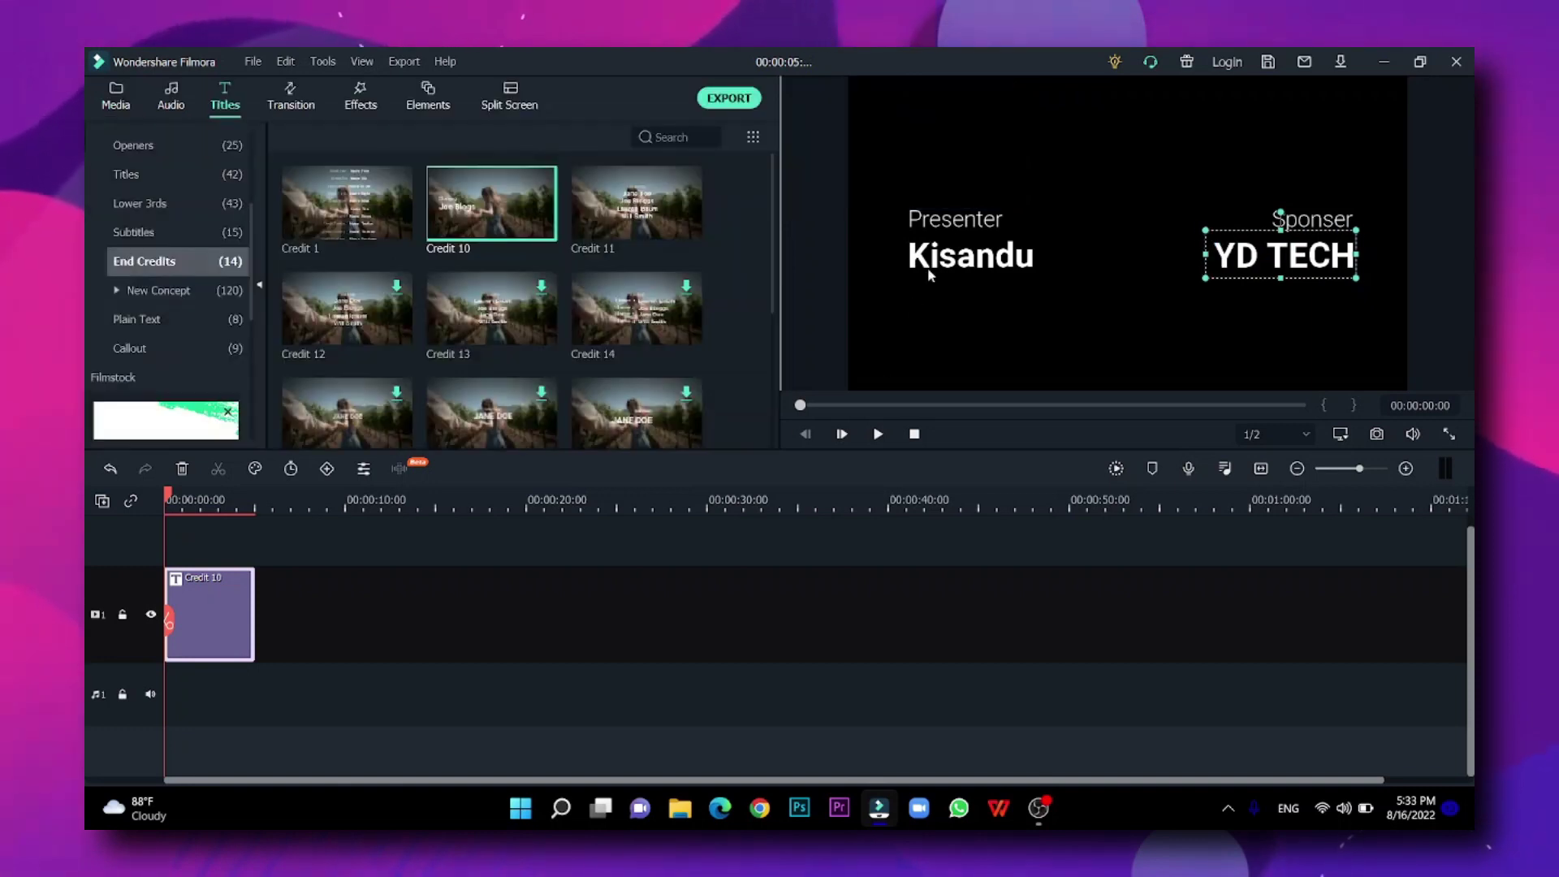
- Set the text colour of the "Presenter" label to yellow, #ffd606
double_click(941, 223)
left_click(583, 399)
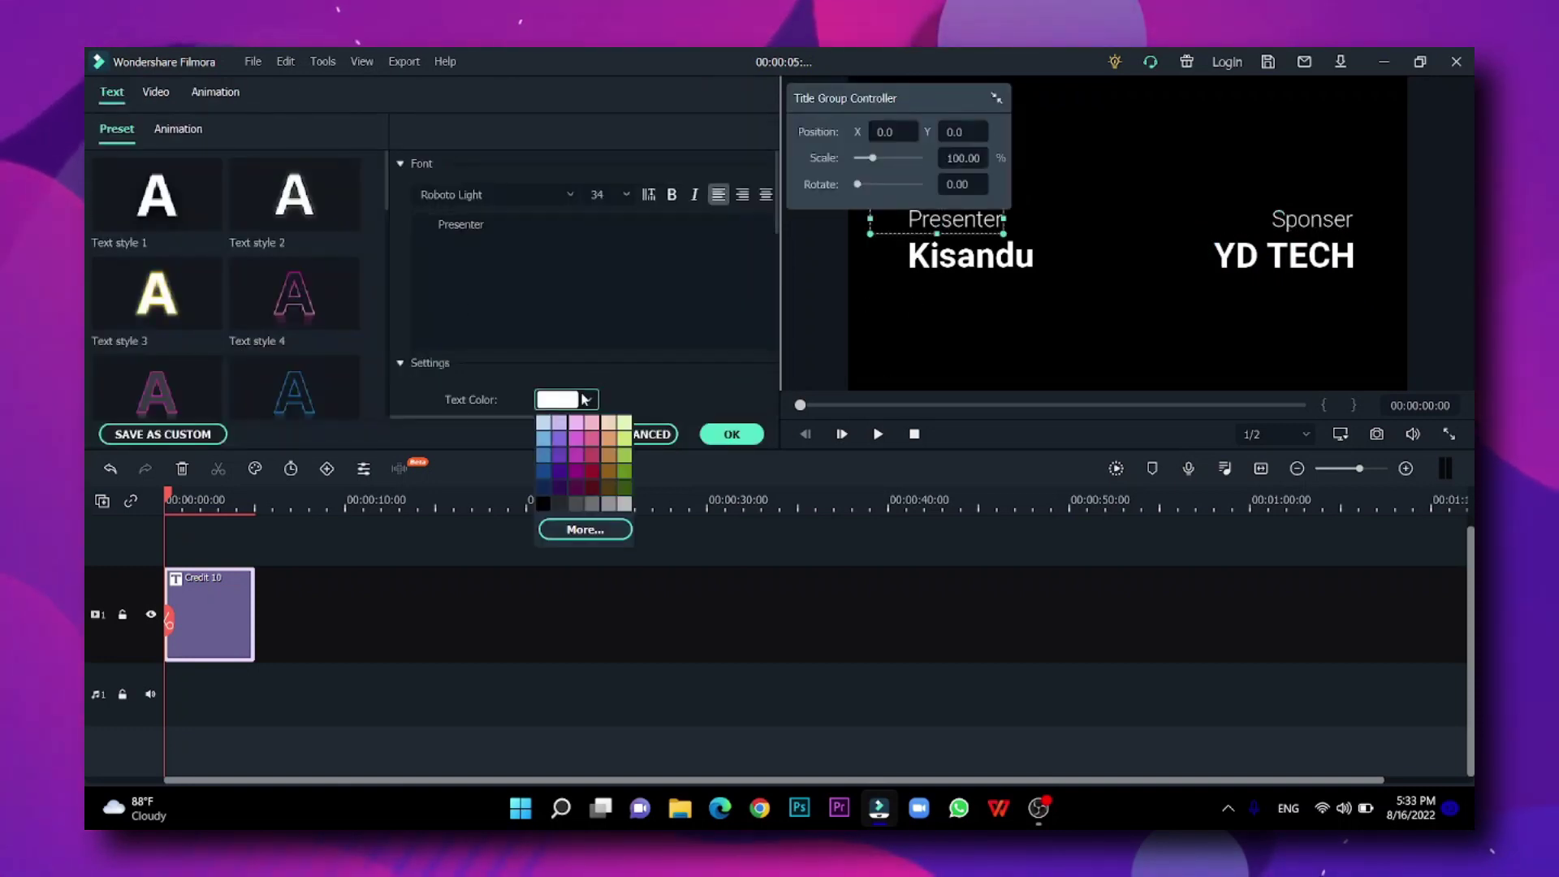
left_click(585, 529)
left_click_drag(709, 422, 744, 319)
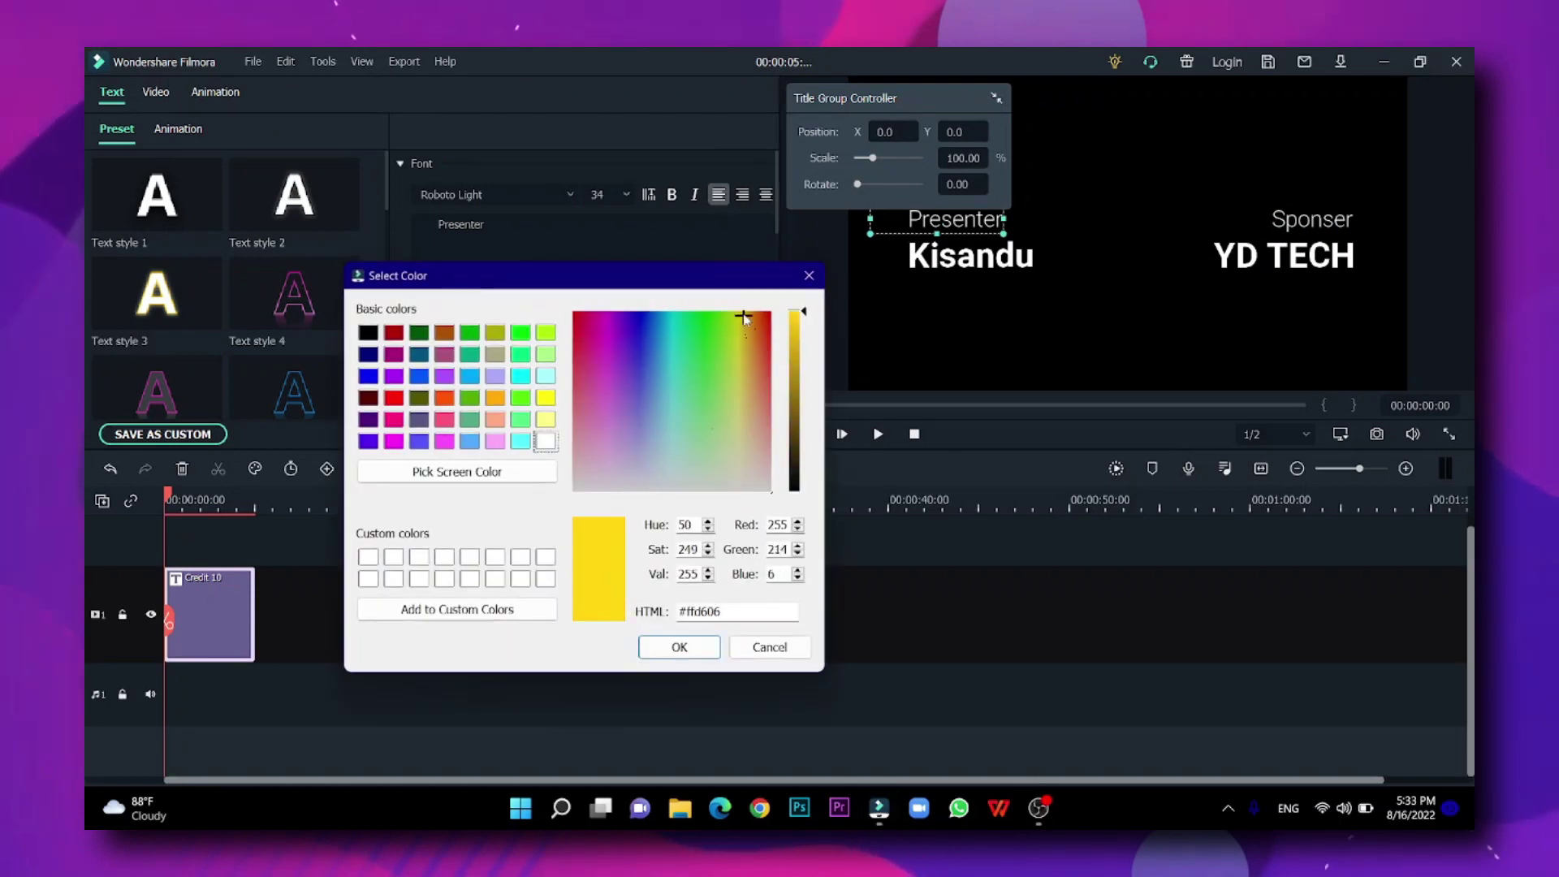
left_click(679, 647)
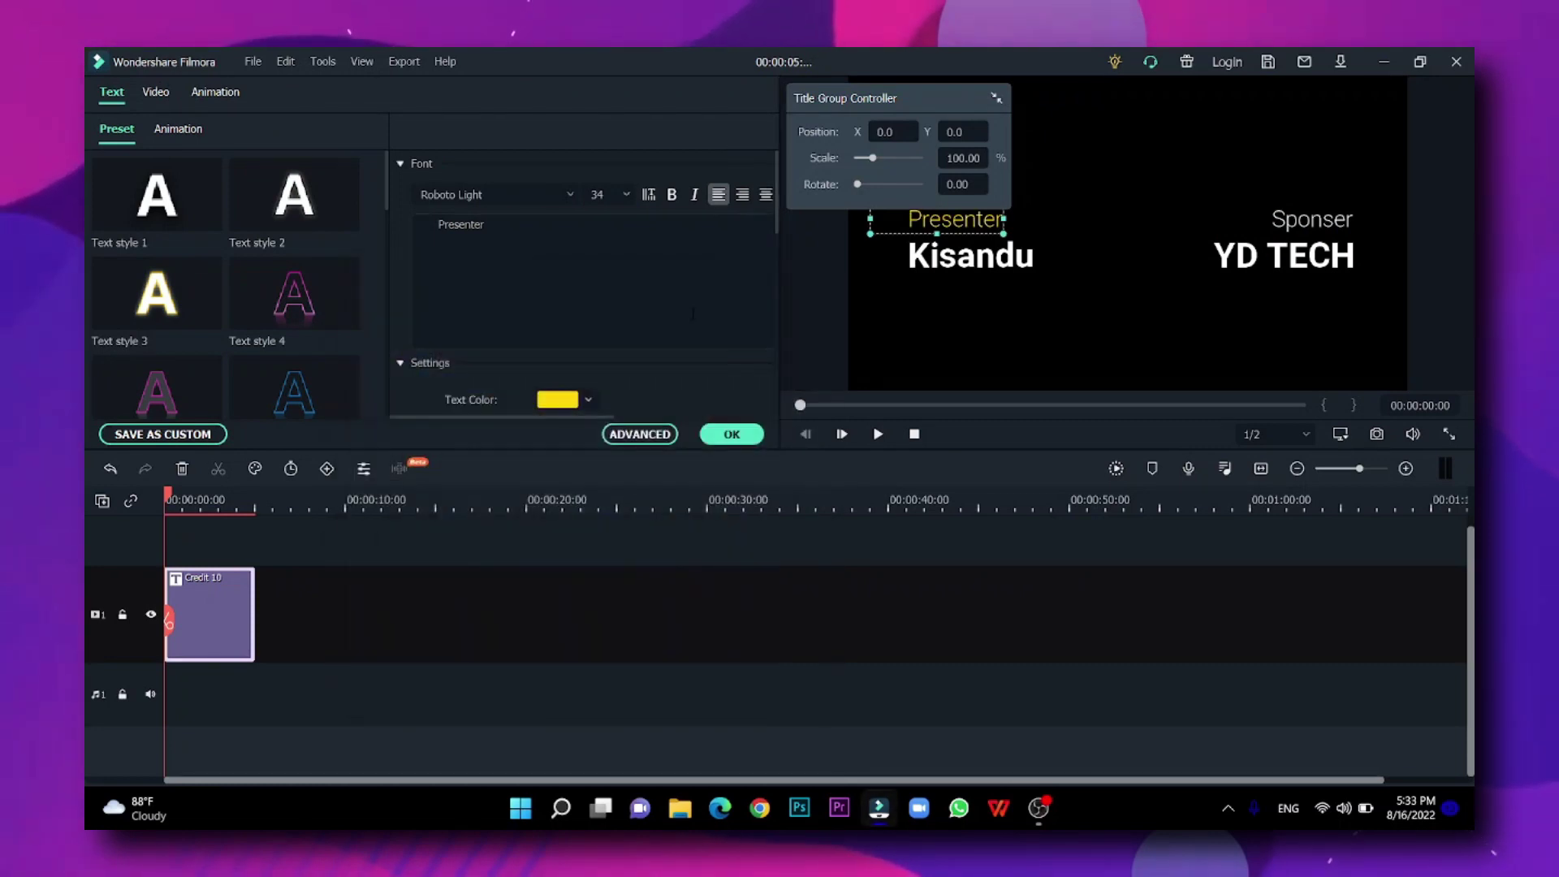
- Set the text colour of the "Sponser" label to yellow, apply the title edits and play the result
double_click(1312, 220)
left_click(584, 399)
left_click(585, 529)
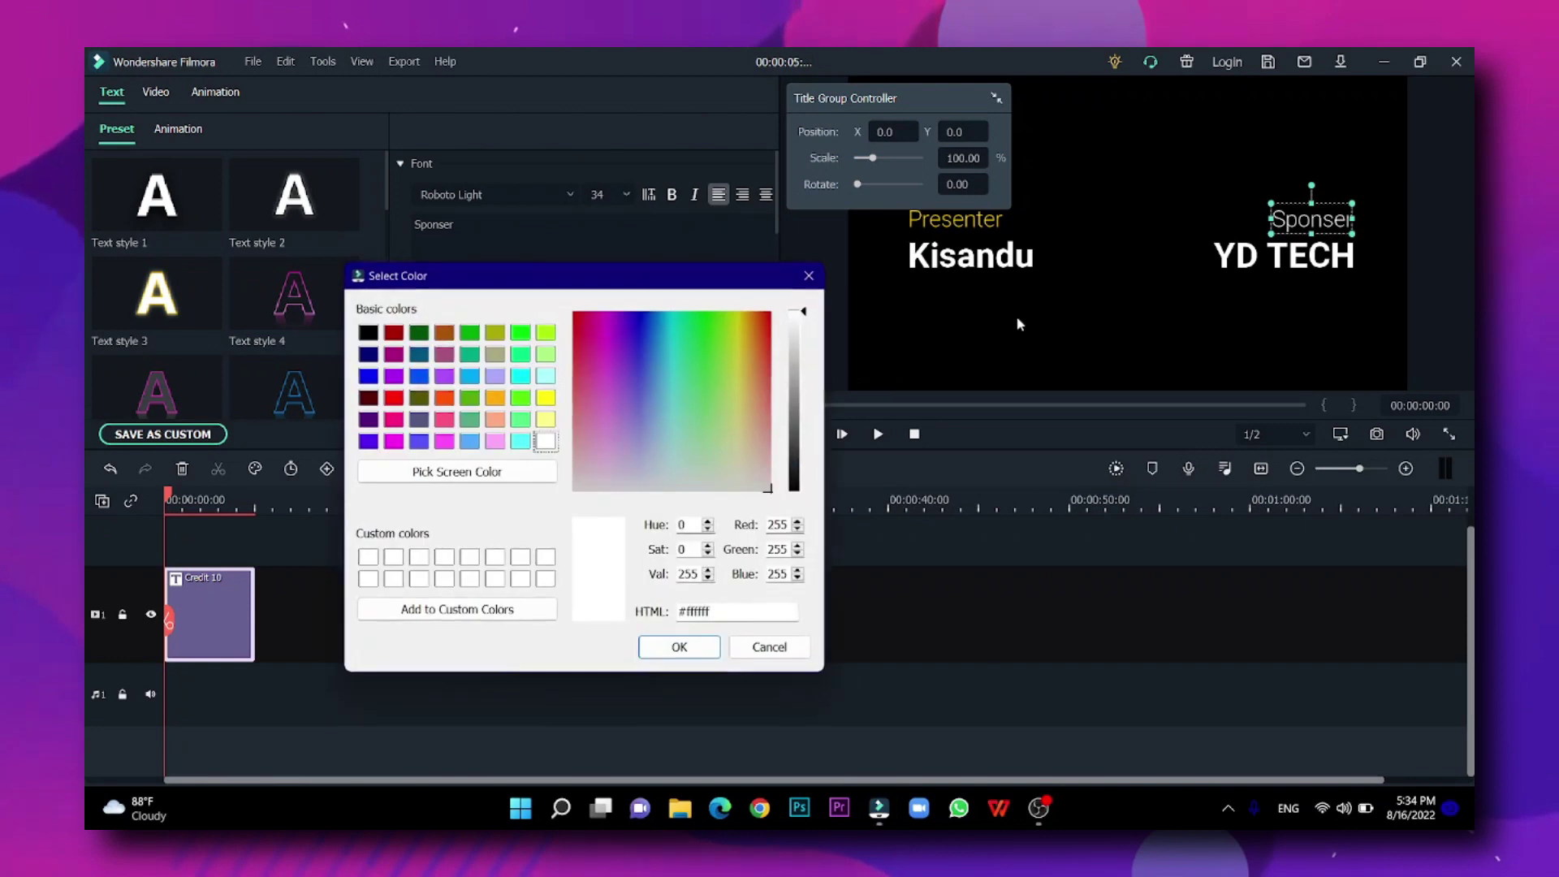
left_click(750, 324)
left_click_drag(751, 325, 739, 314)
left_click(679, 647)
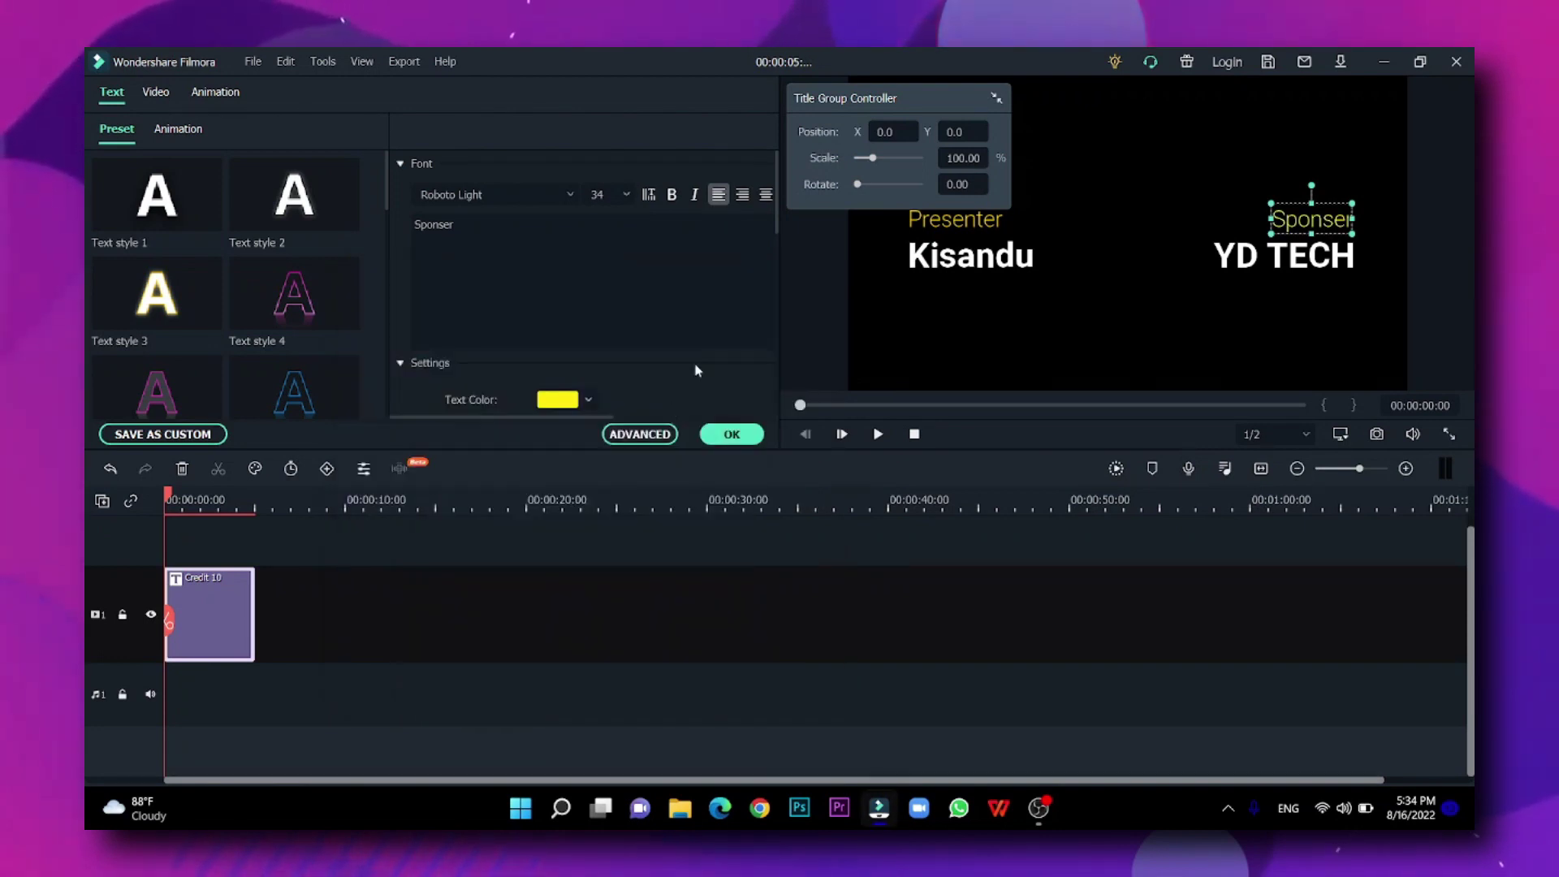
left_click(729, 433)
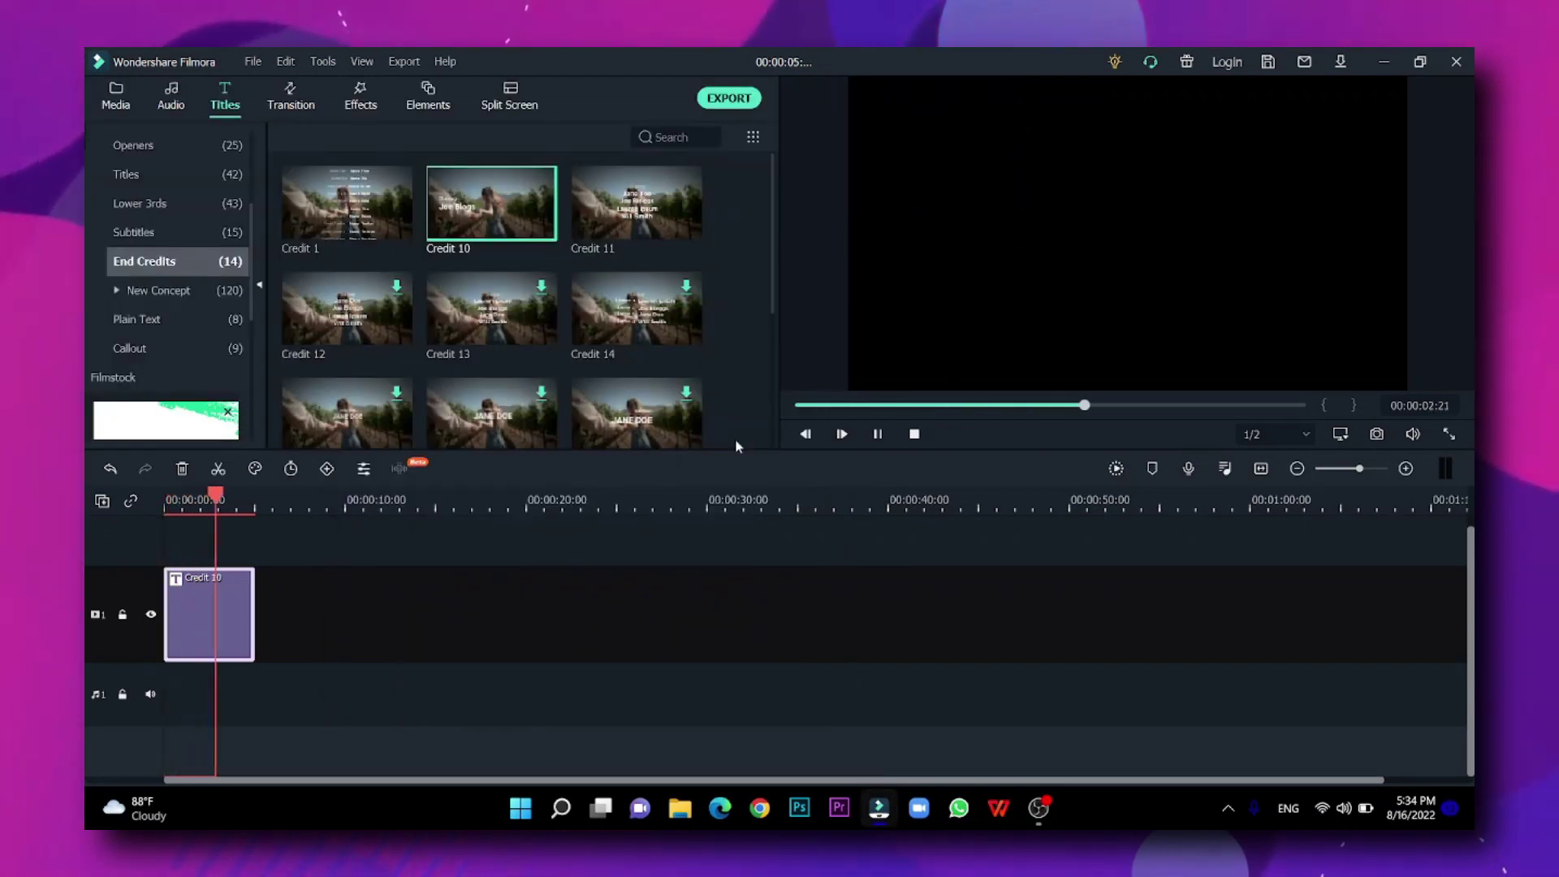
key("space")
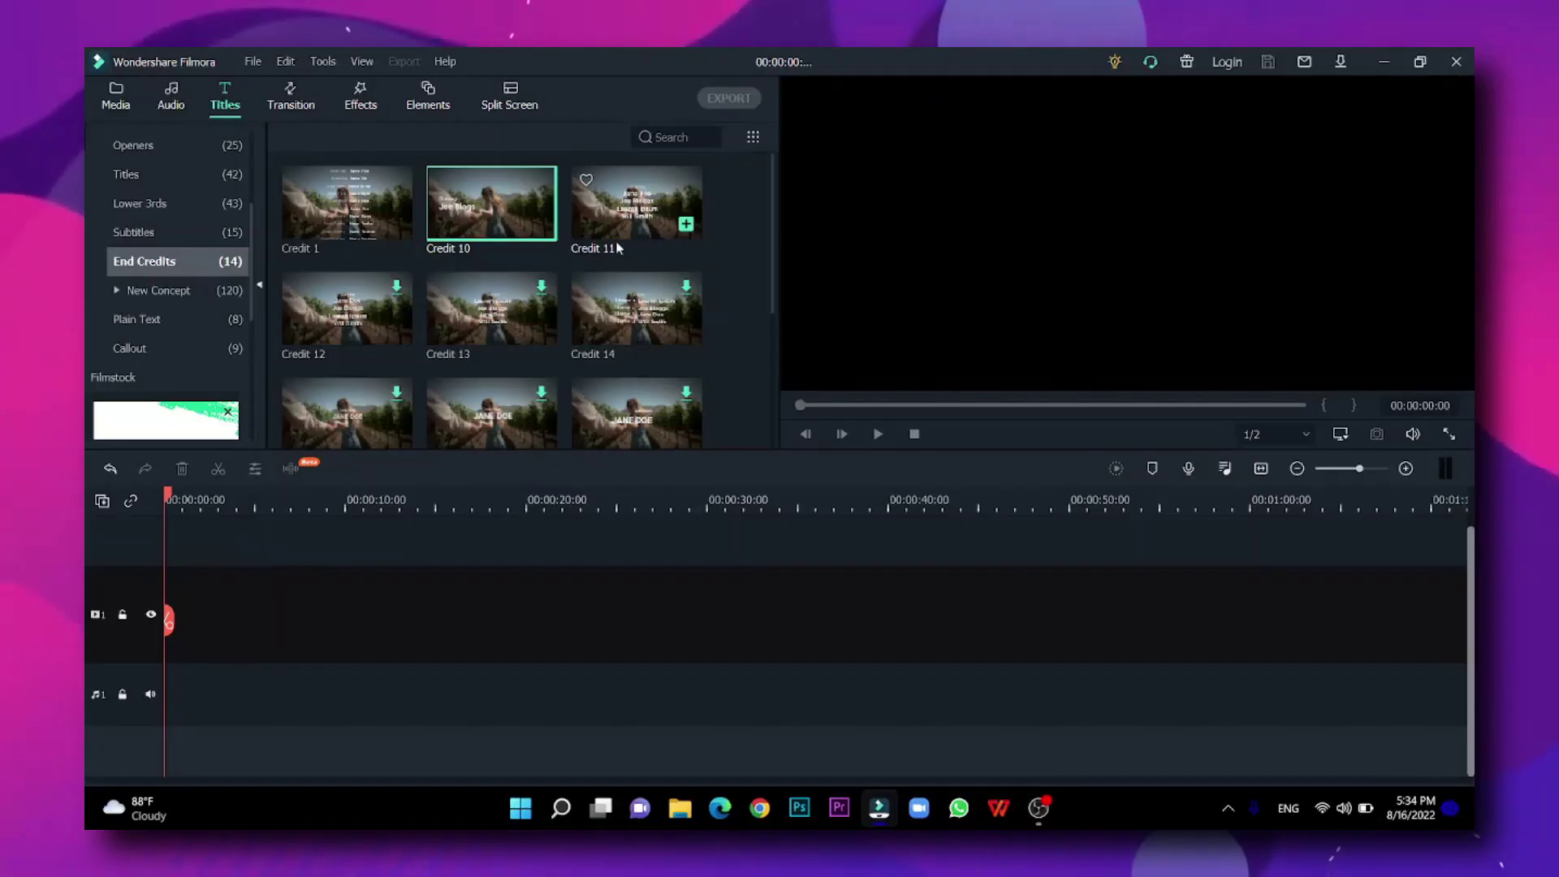
- Add the Credit 3 end-credit template at the start of the video track and preview its animation
scroll(492, 284, "down", 3)
left_click_drag(491, 380, 170, 623)
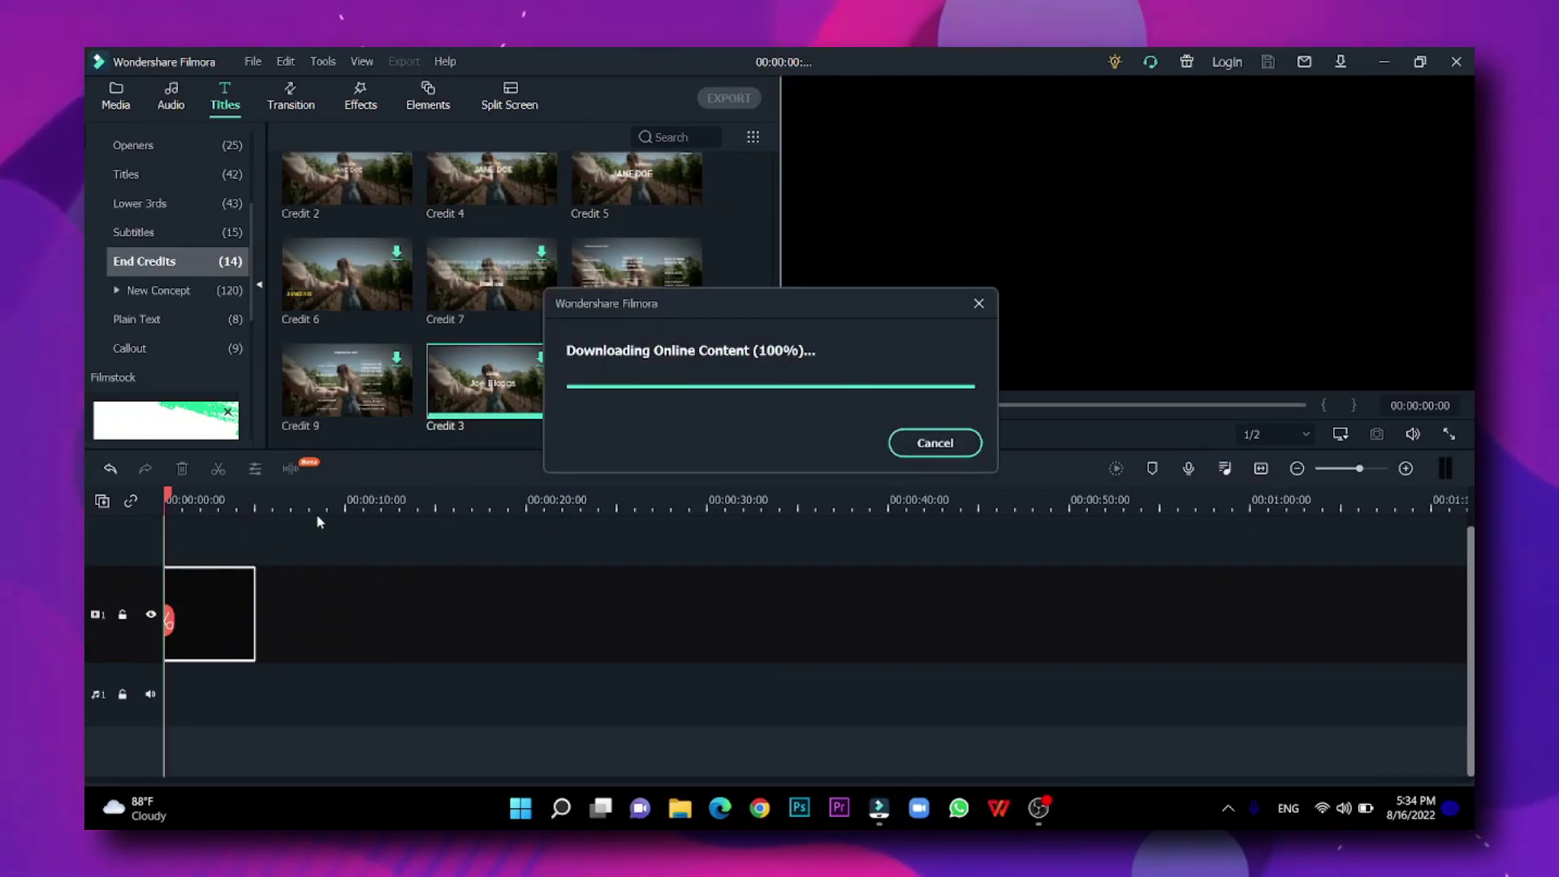
key("space")
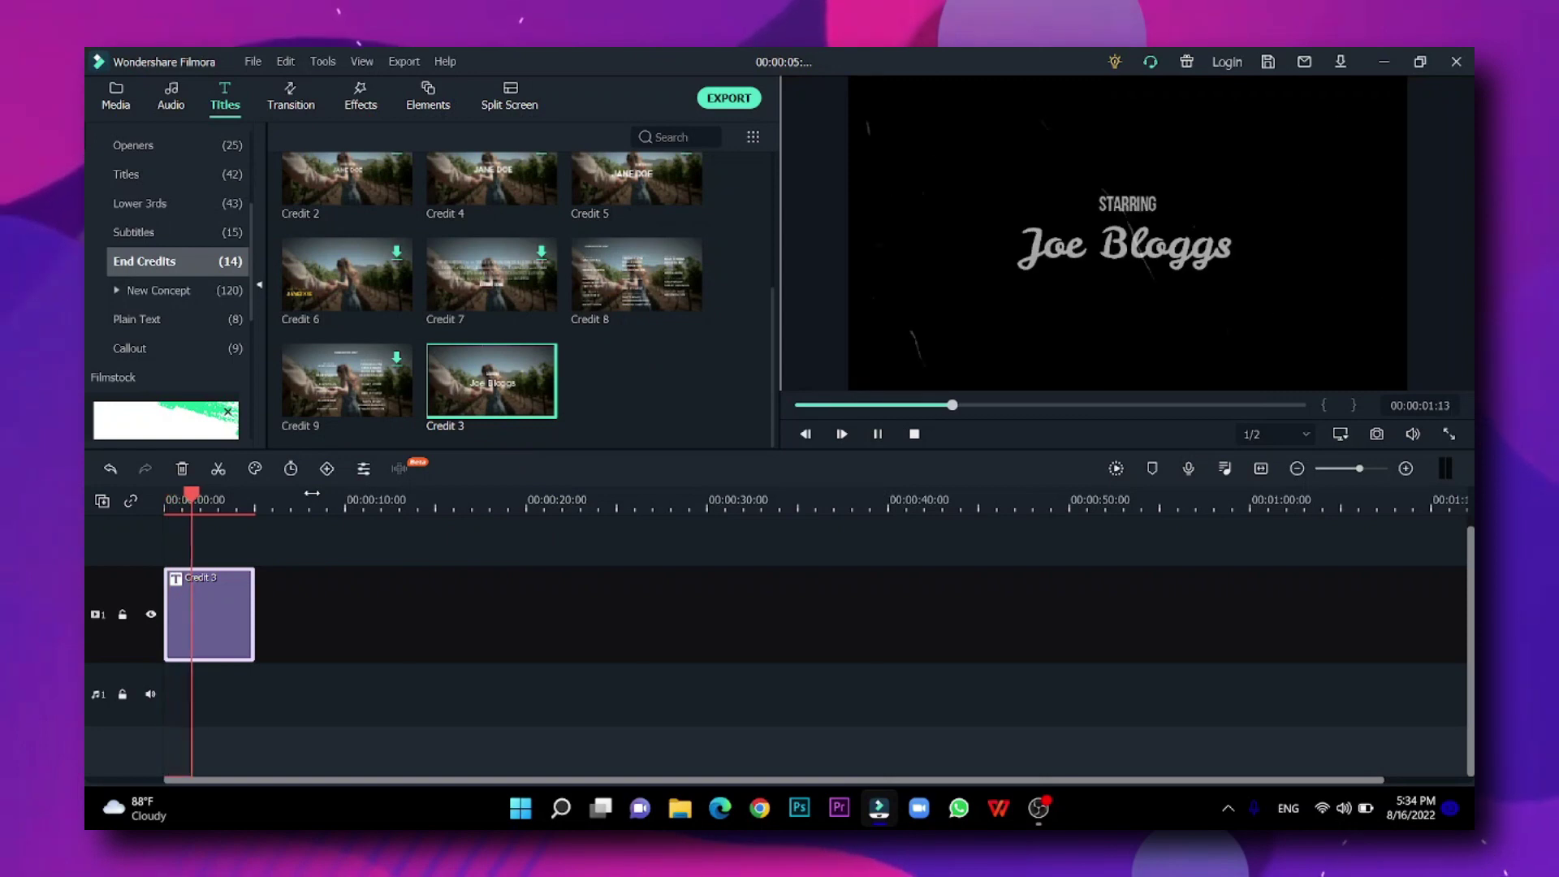
key("space")
- In the Credit 3 title, change "STARRING" to "Presenter" and replace the placeholder name beneath it with the presenter's channel name
double_click(177, 597)
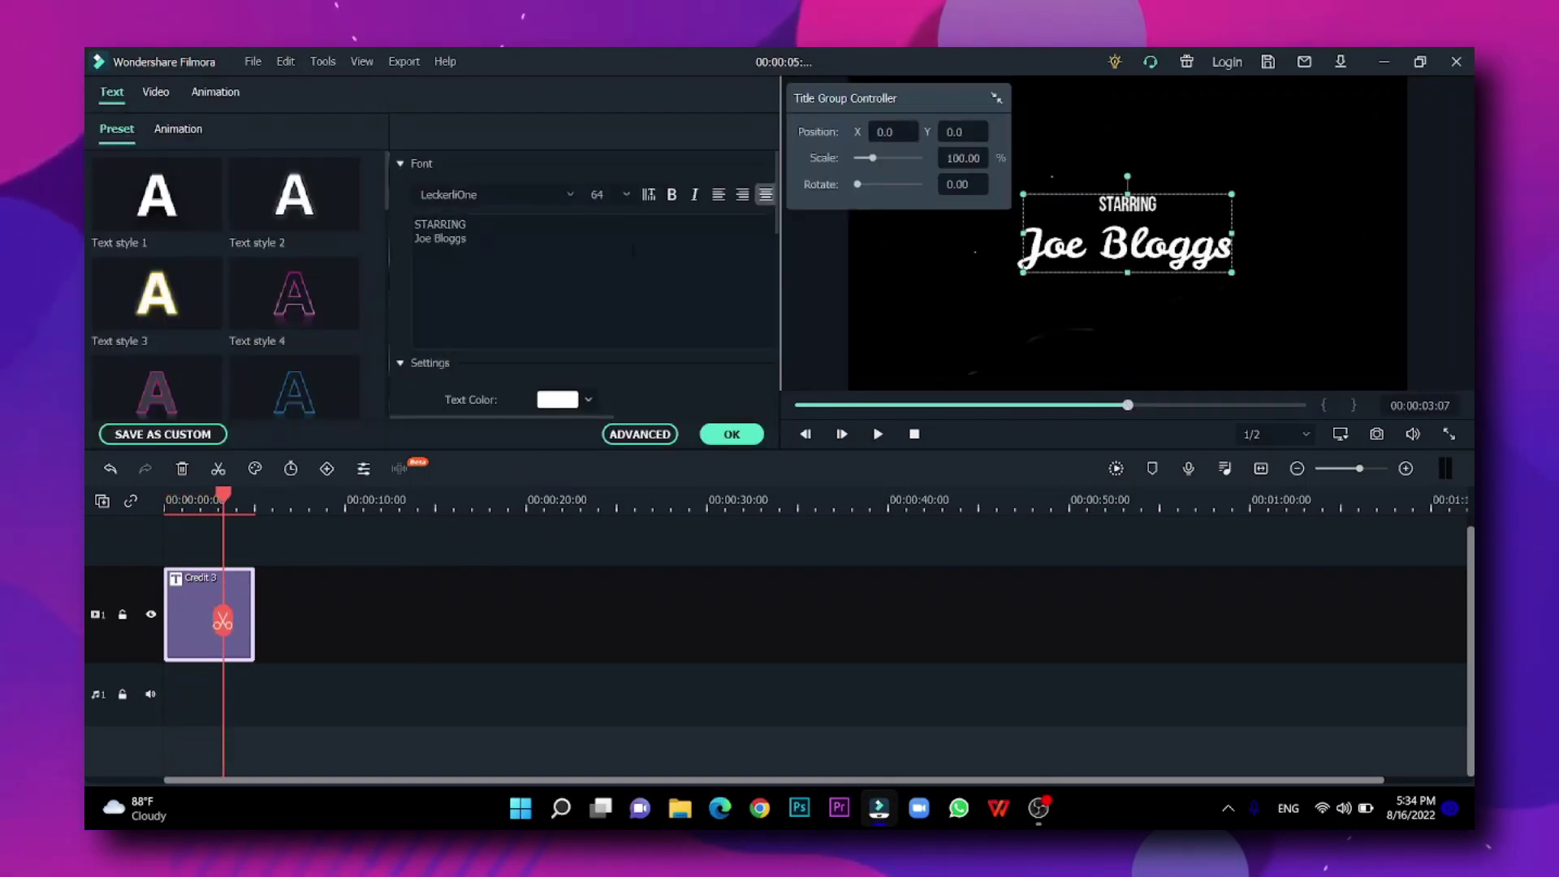
double_click(429, 224)
type("Presenter")
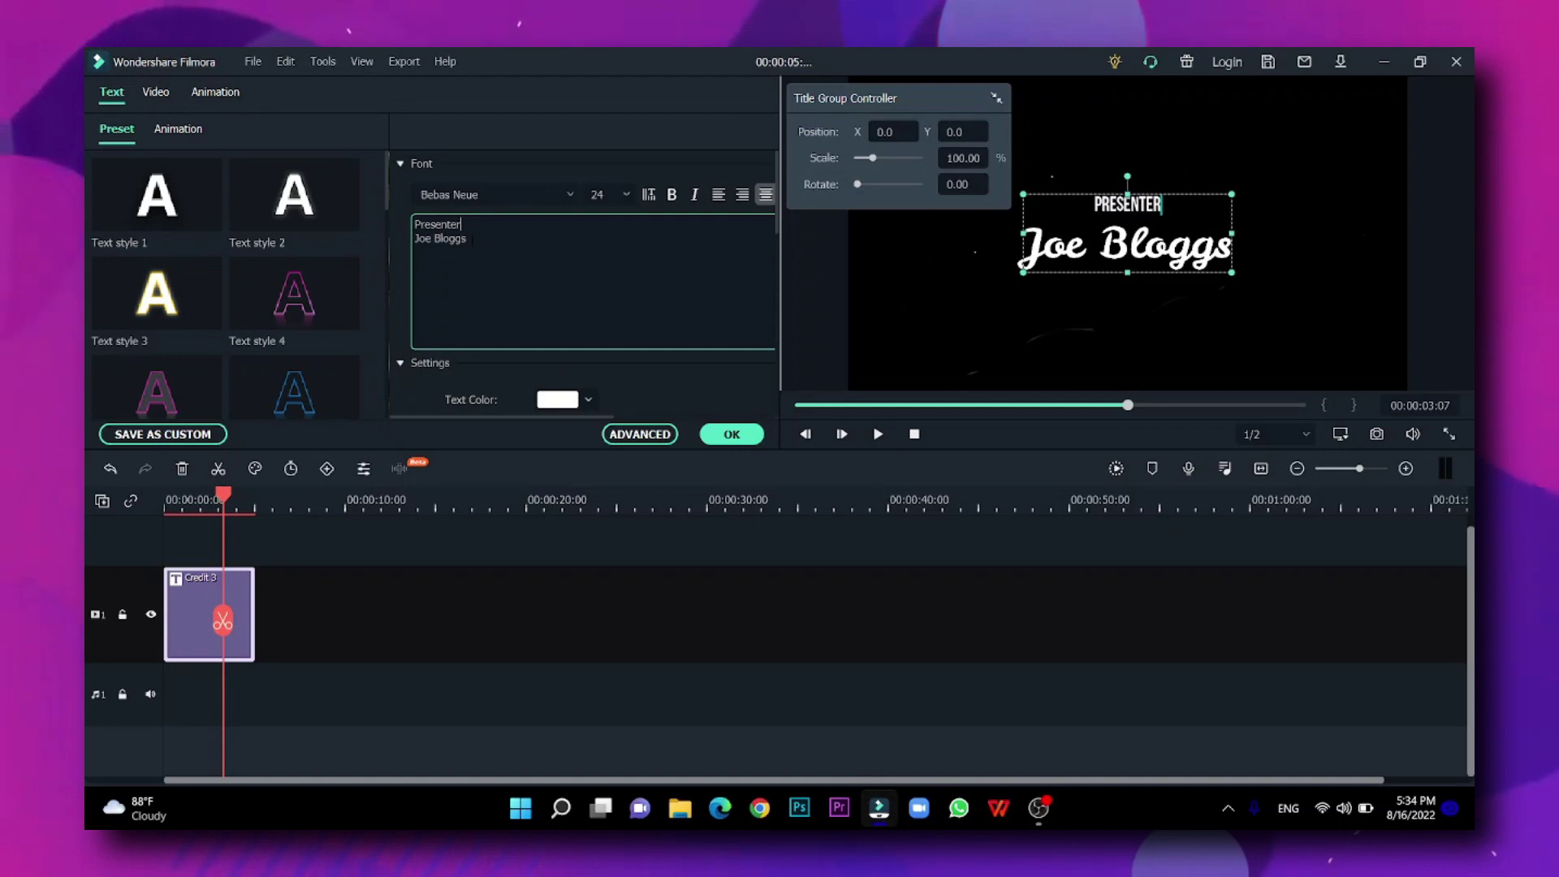
left_click_drag(468, 241, 404, 246)
type("Kisandu Tech")
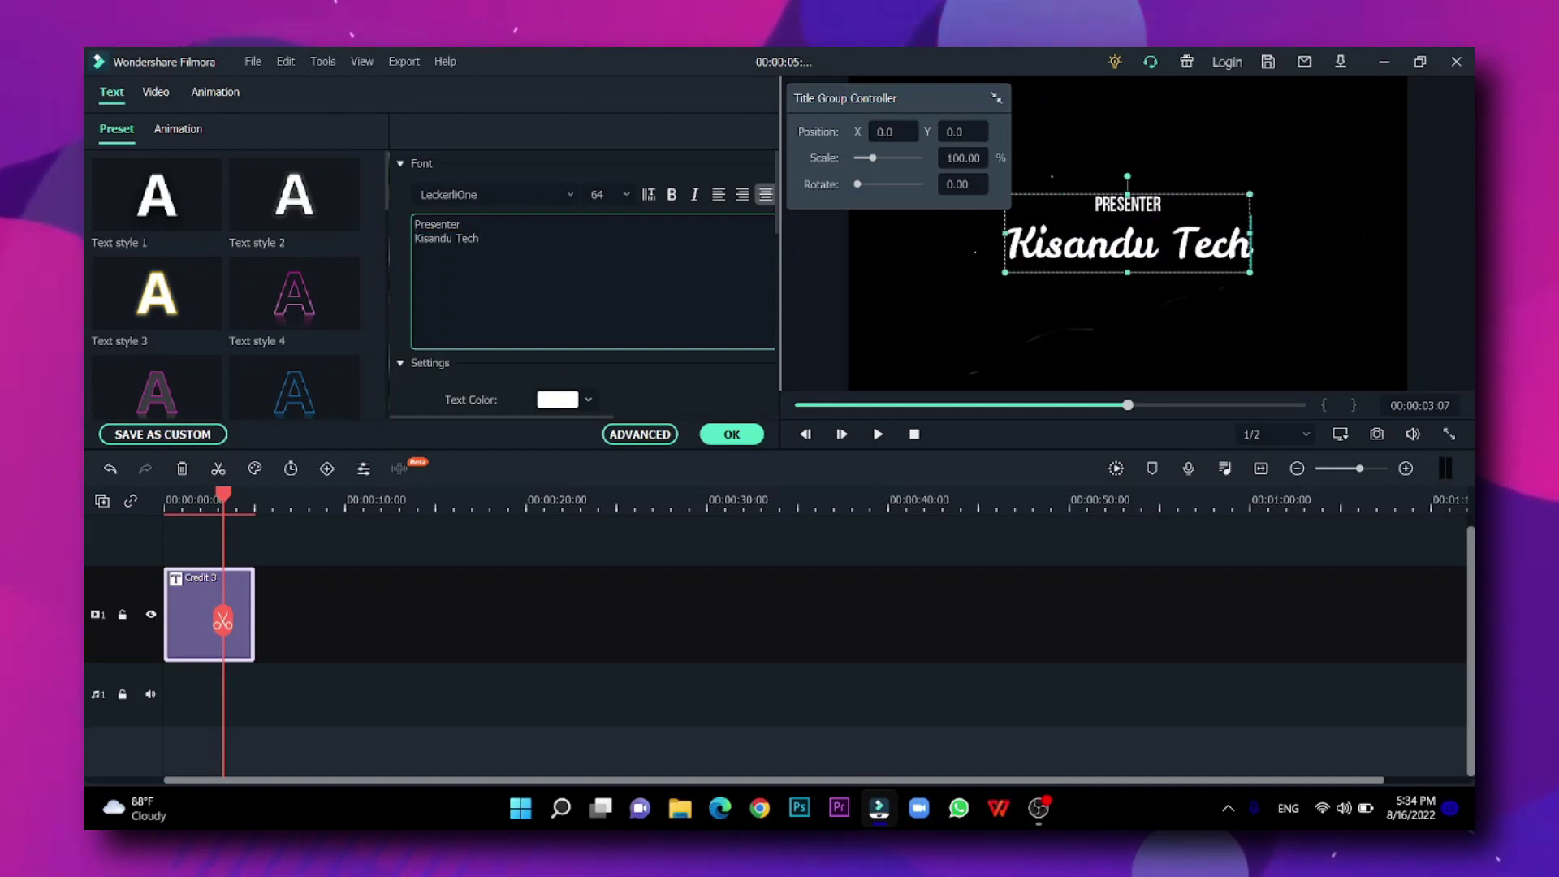
- Set the Credit 3 text colour to cyan, #00eaff, apply the edits and preview the title in full screen
left_click(564, 399)
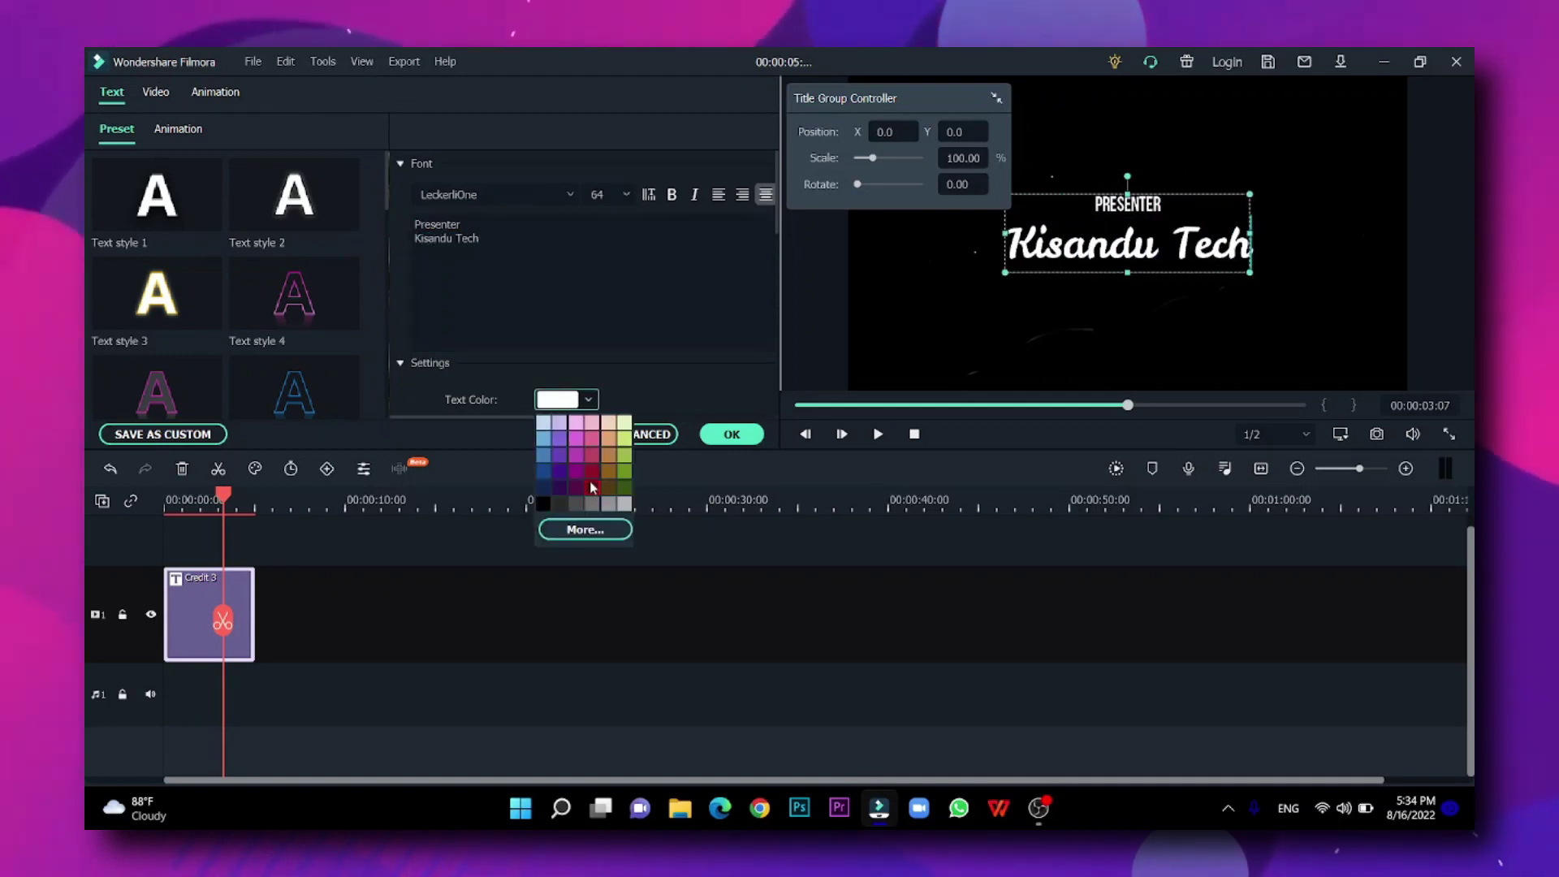
left_click(578, 529)
left_click_drag(709, 377, 669, 313)
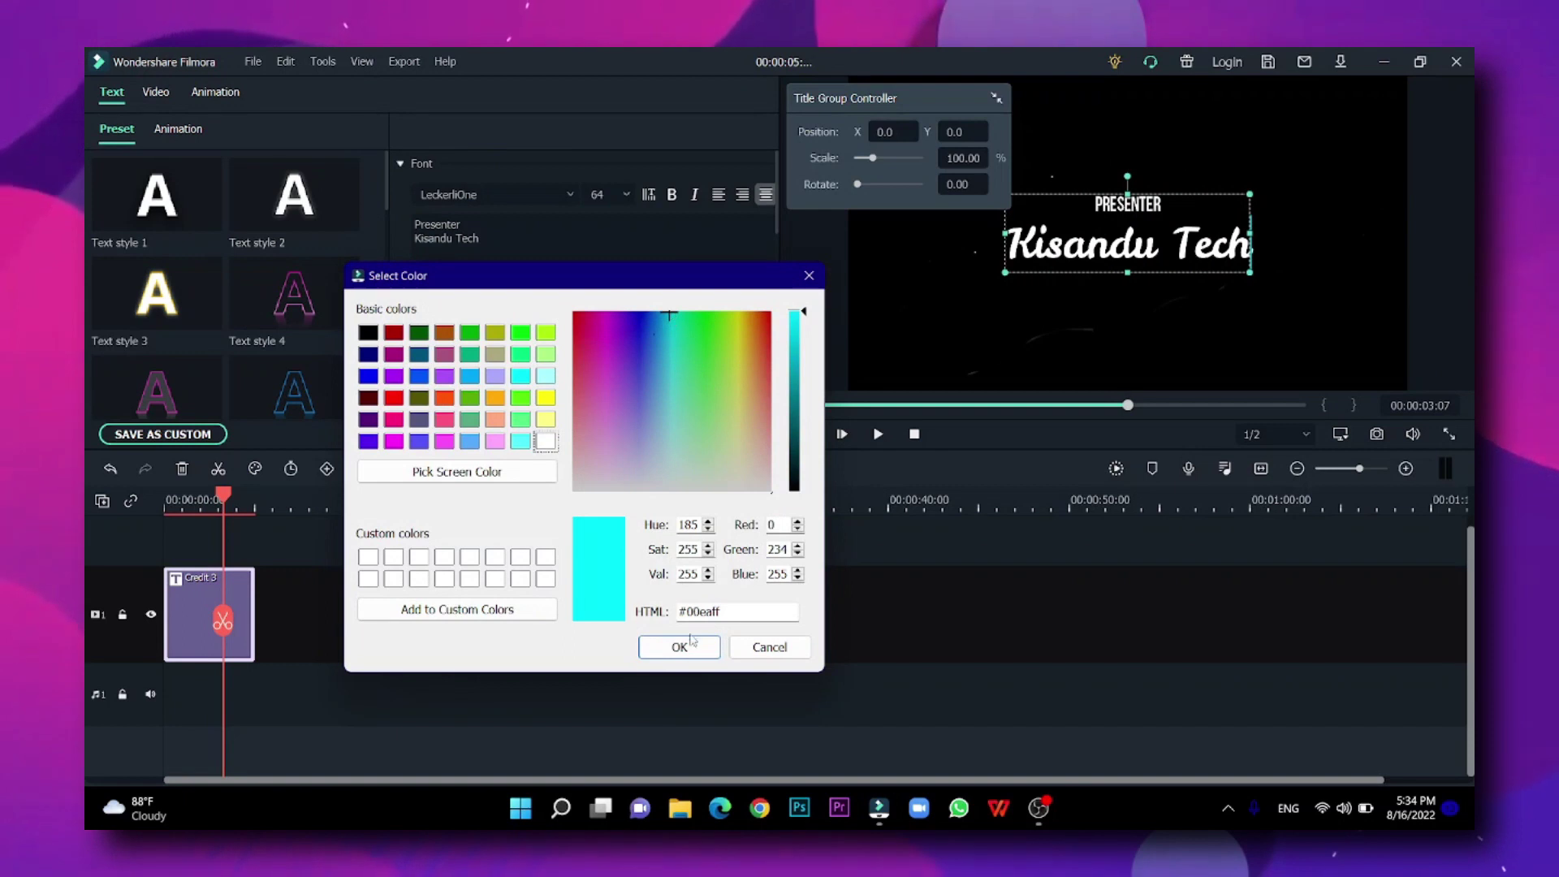
left_click(691, 638)
left_click(725, 437)
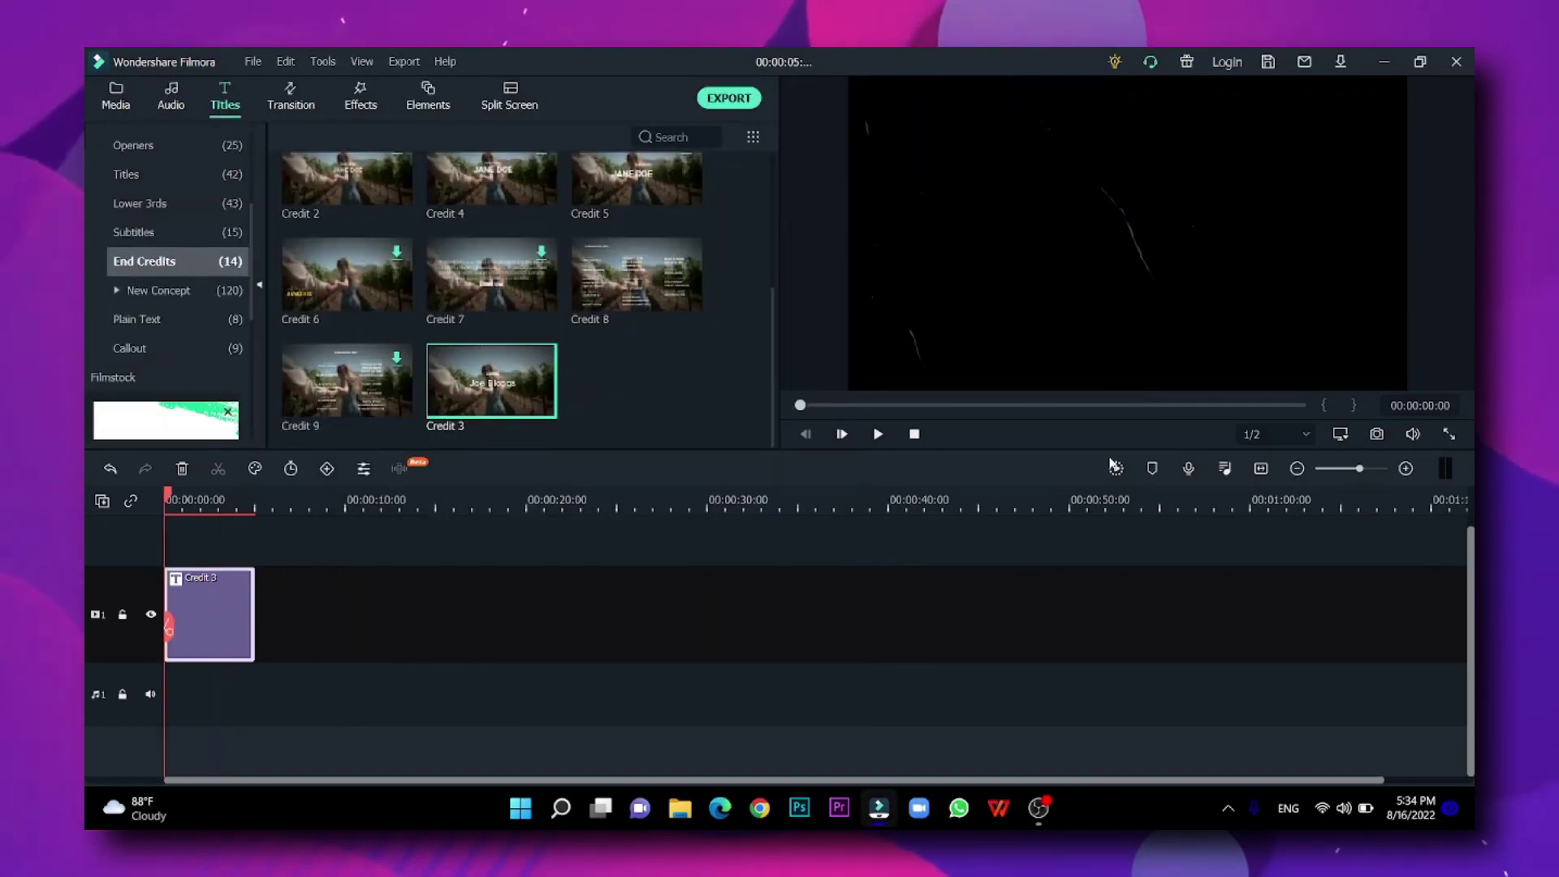
left_click(1449, 434)
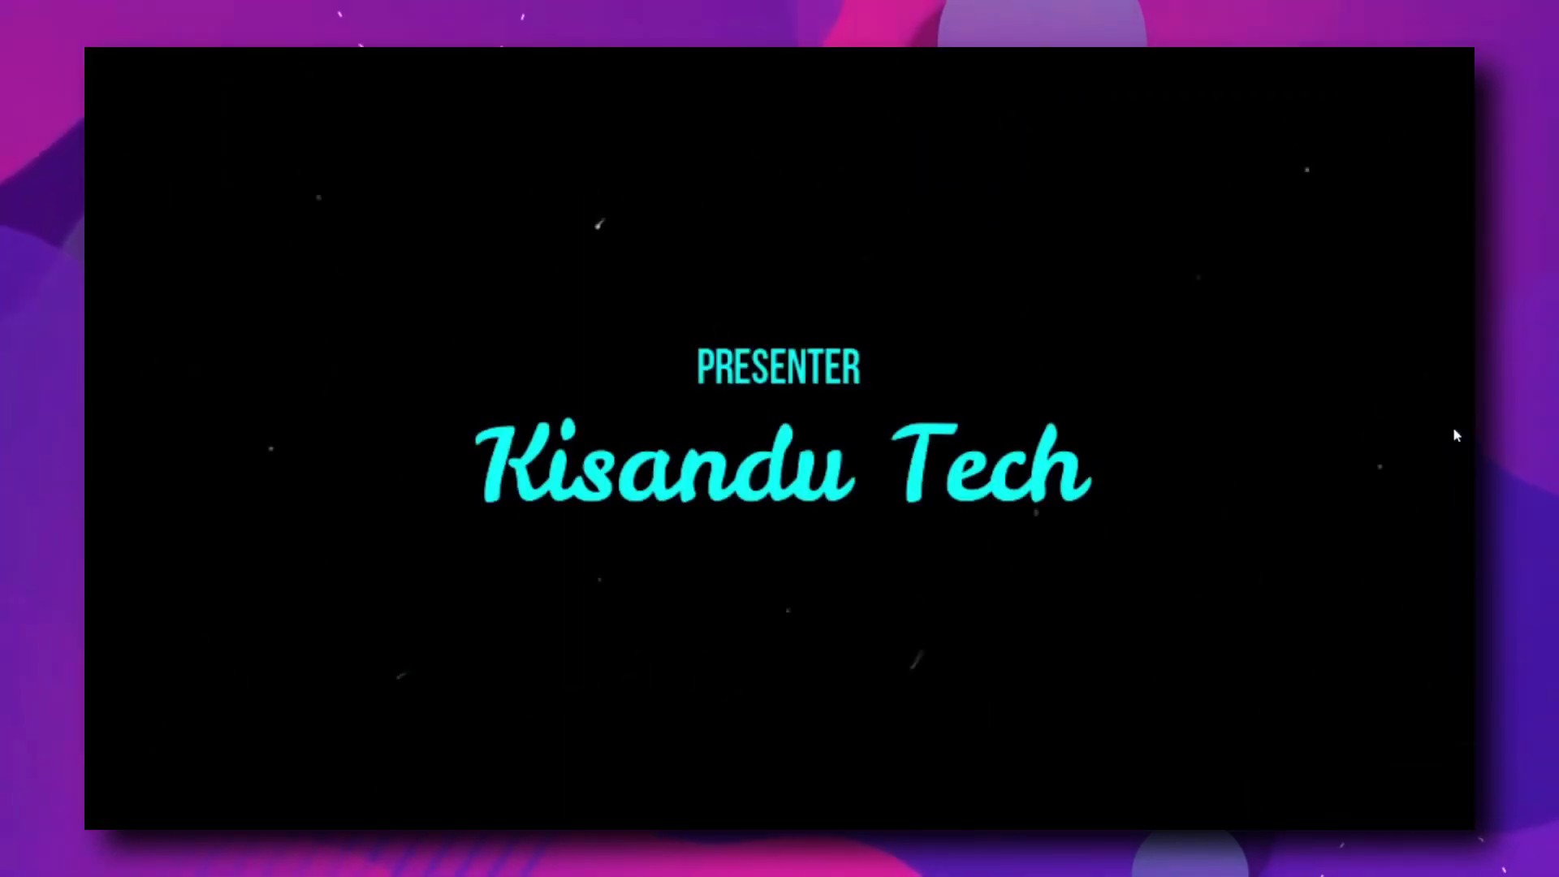
key("Escape")
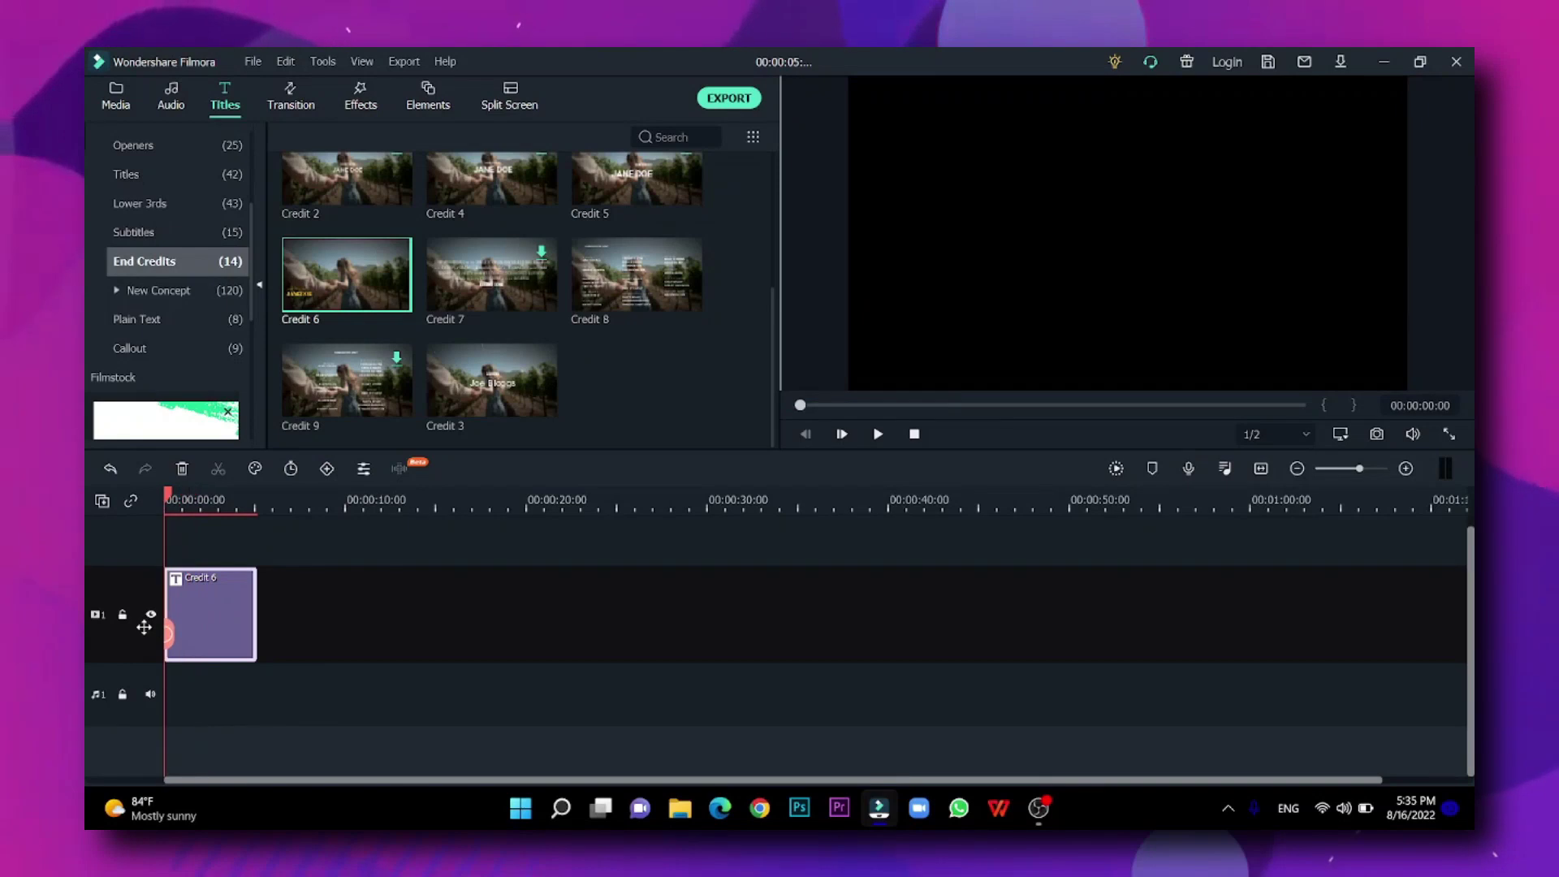
- Change the "DIRECTED BY" label of the Credit 6 title to "Presenter By"
double_click(209, 614)
key("space")
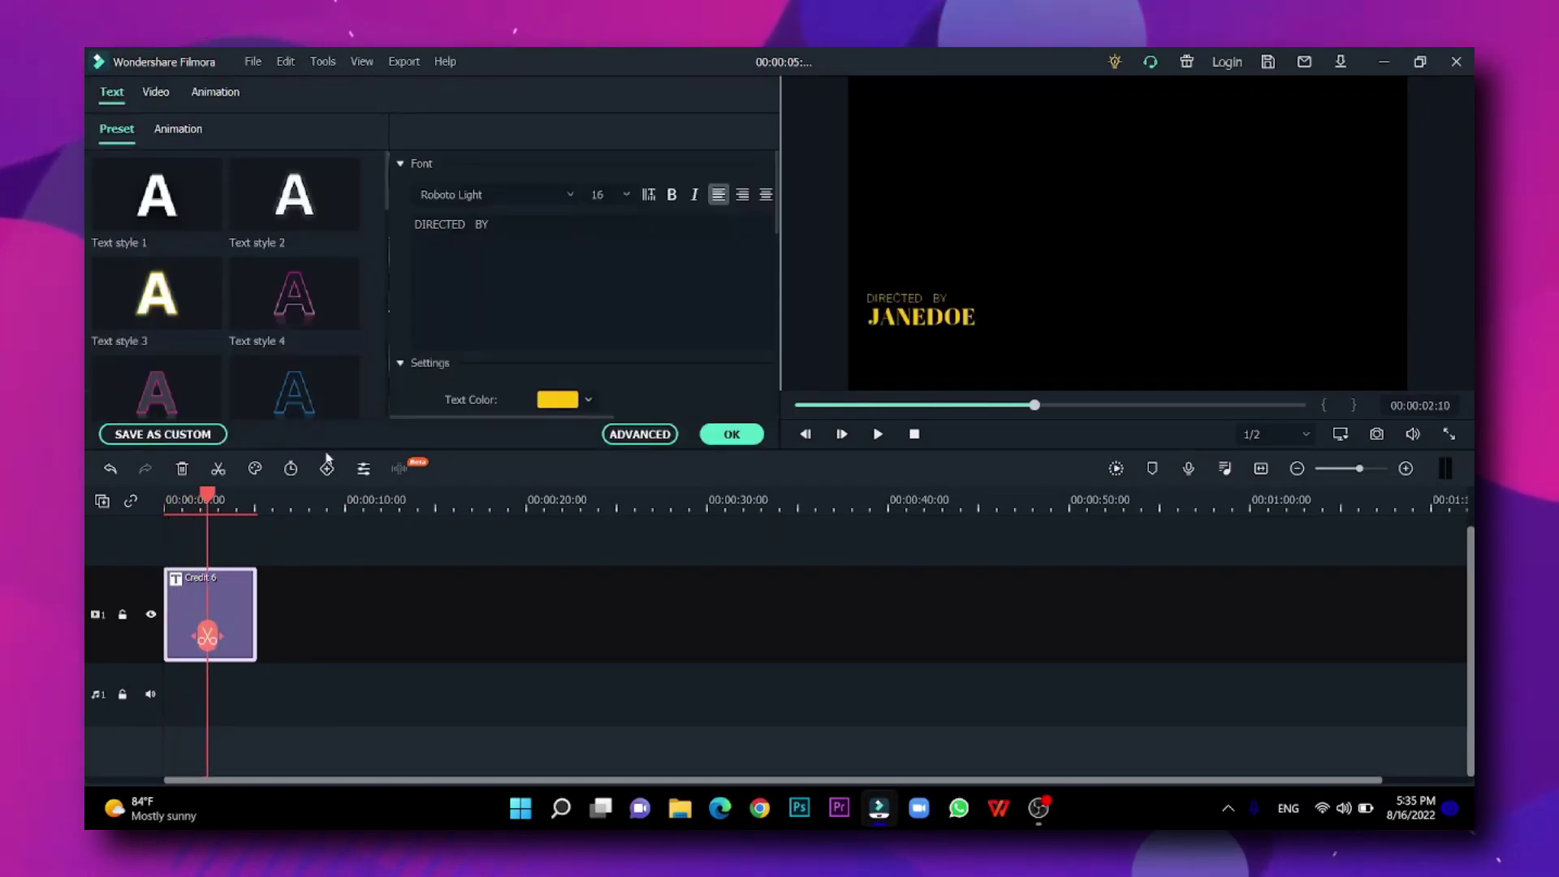
left_click(516, 235)
key("ctrl+a")
type("Pr")
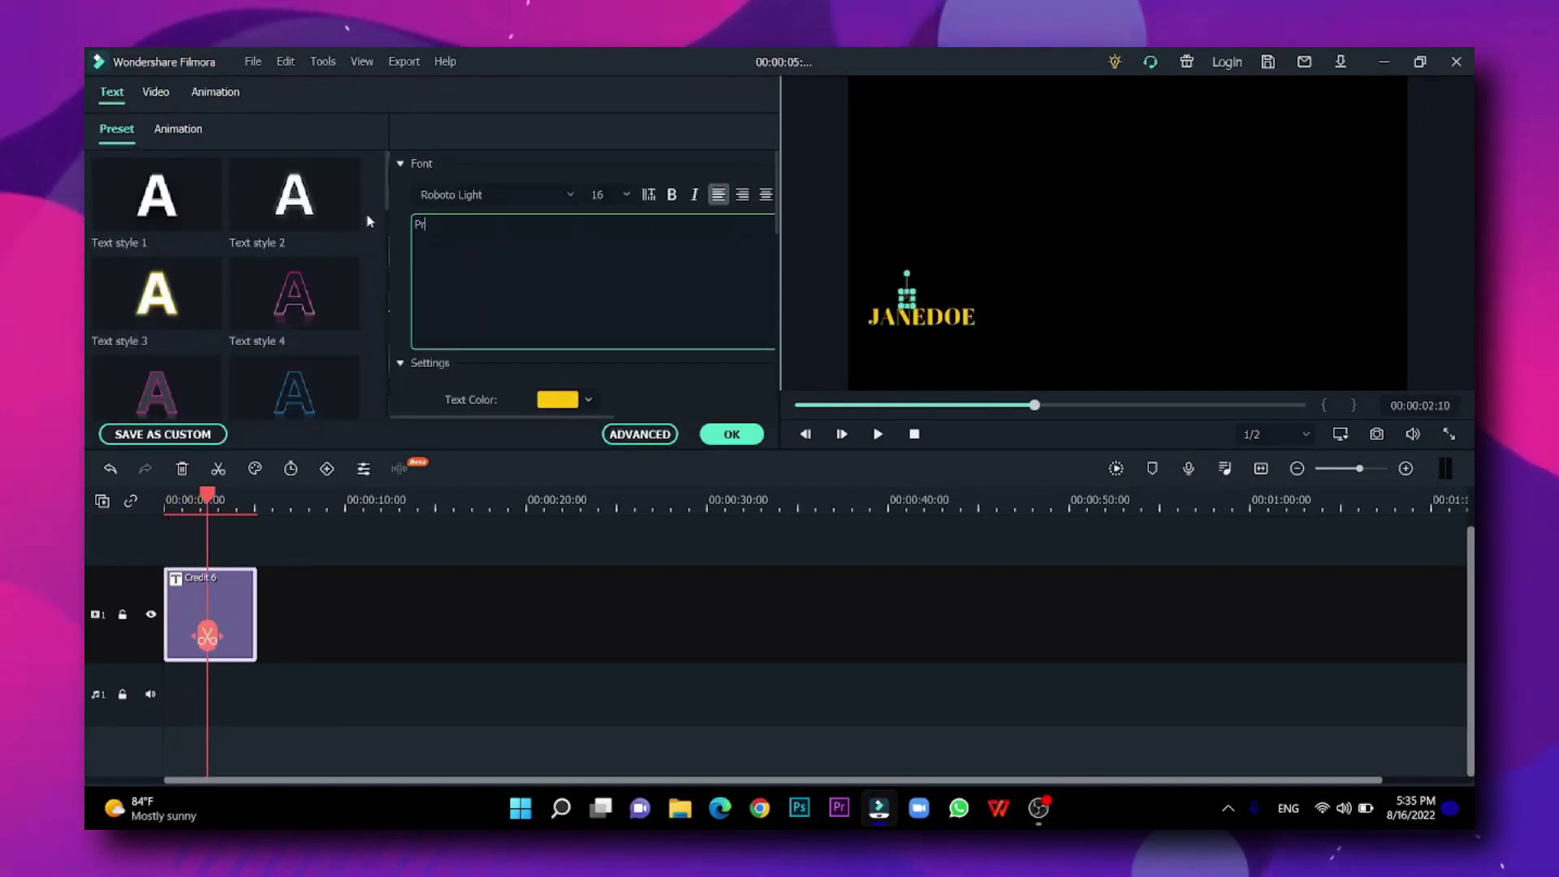
type("esenter By")
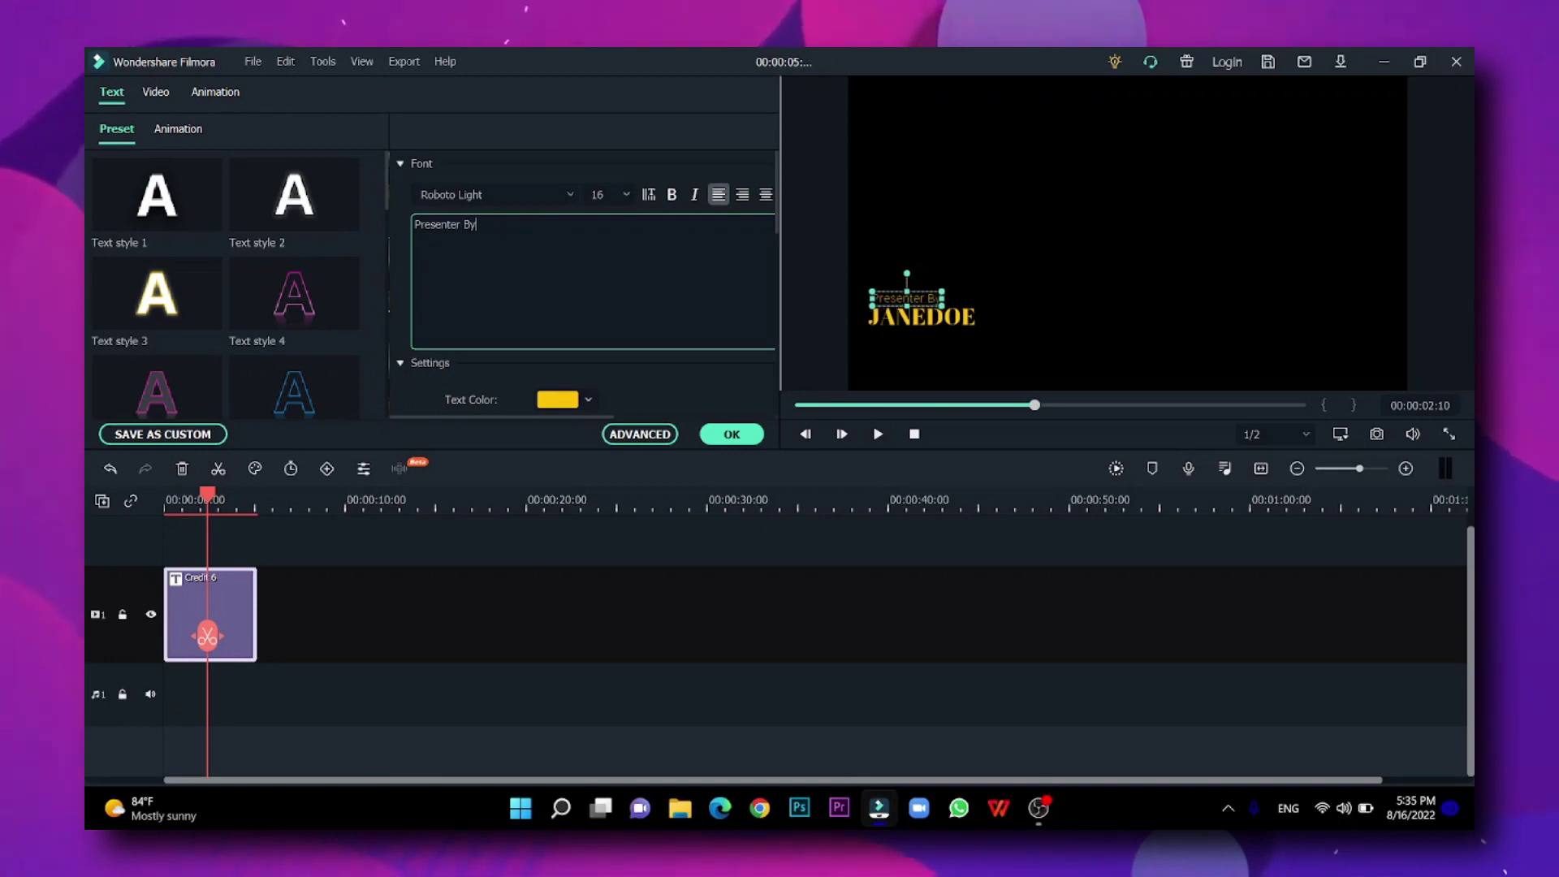
- Replace the placeholder name beneath "Presenter By" with the presenter's name and shift it slightly left to align with the label
left_click(904, 315)
left_click(467, 285)
key("ctrl+a")
type("Kisandu")
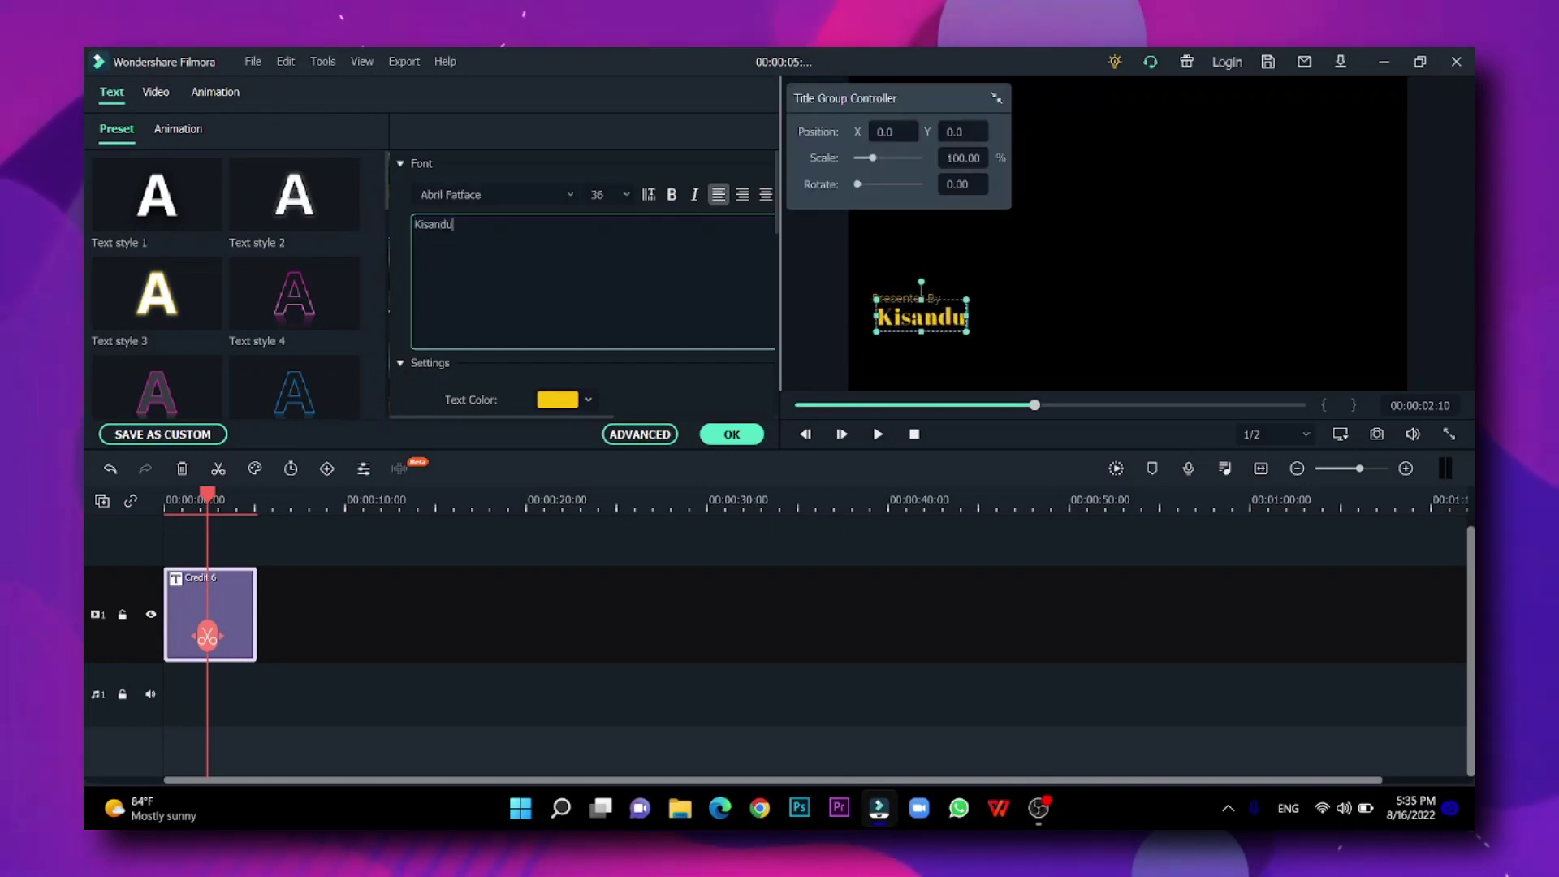
left_click(913, 317)
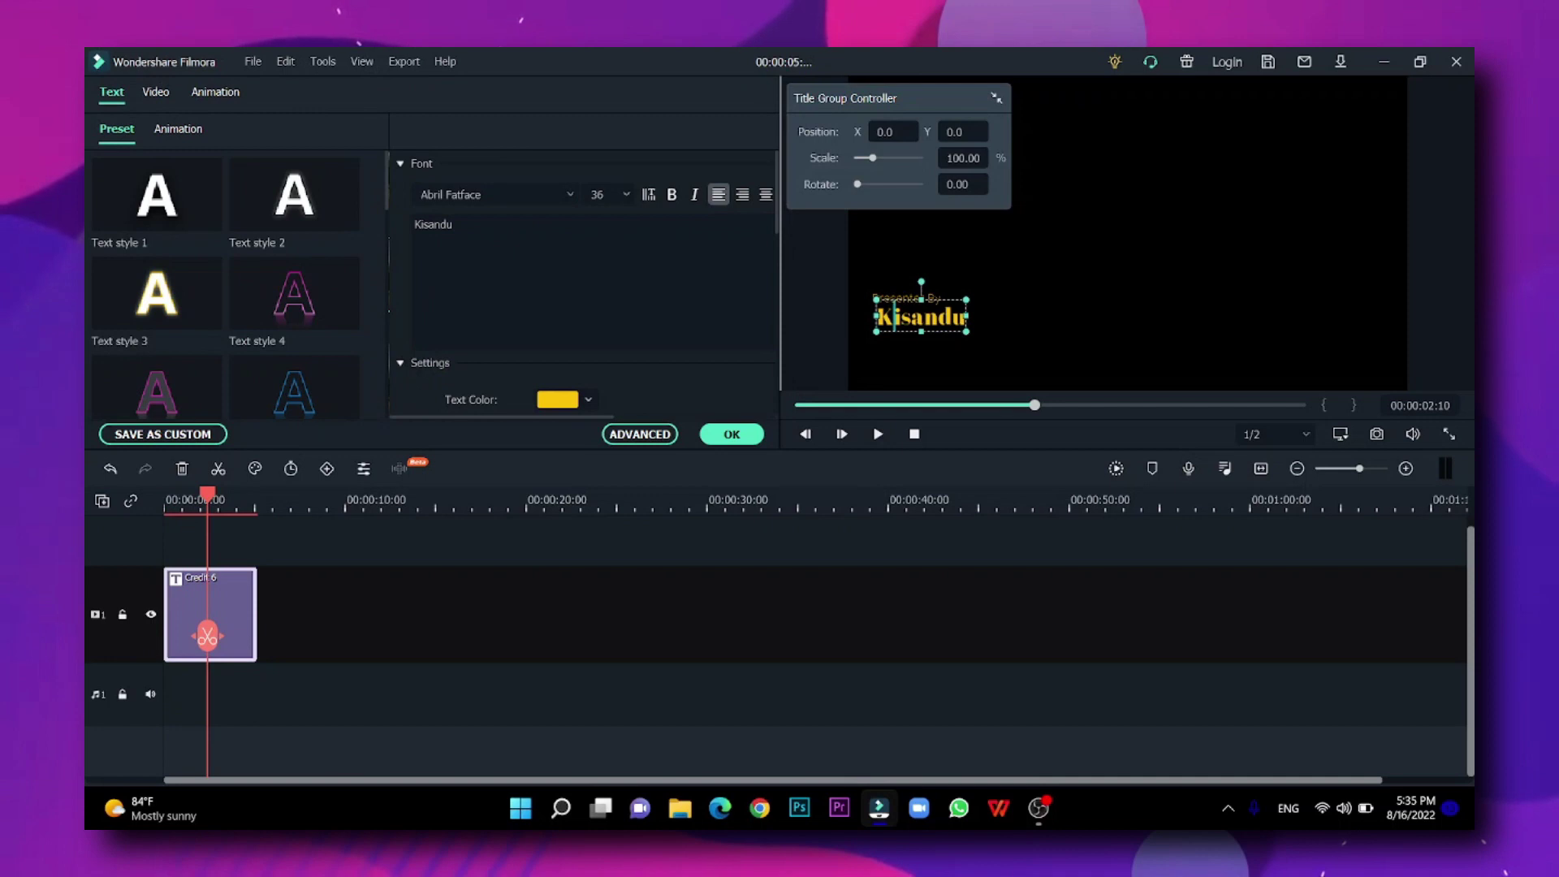
left_click_drag(913, 333, 908, 333)
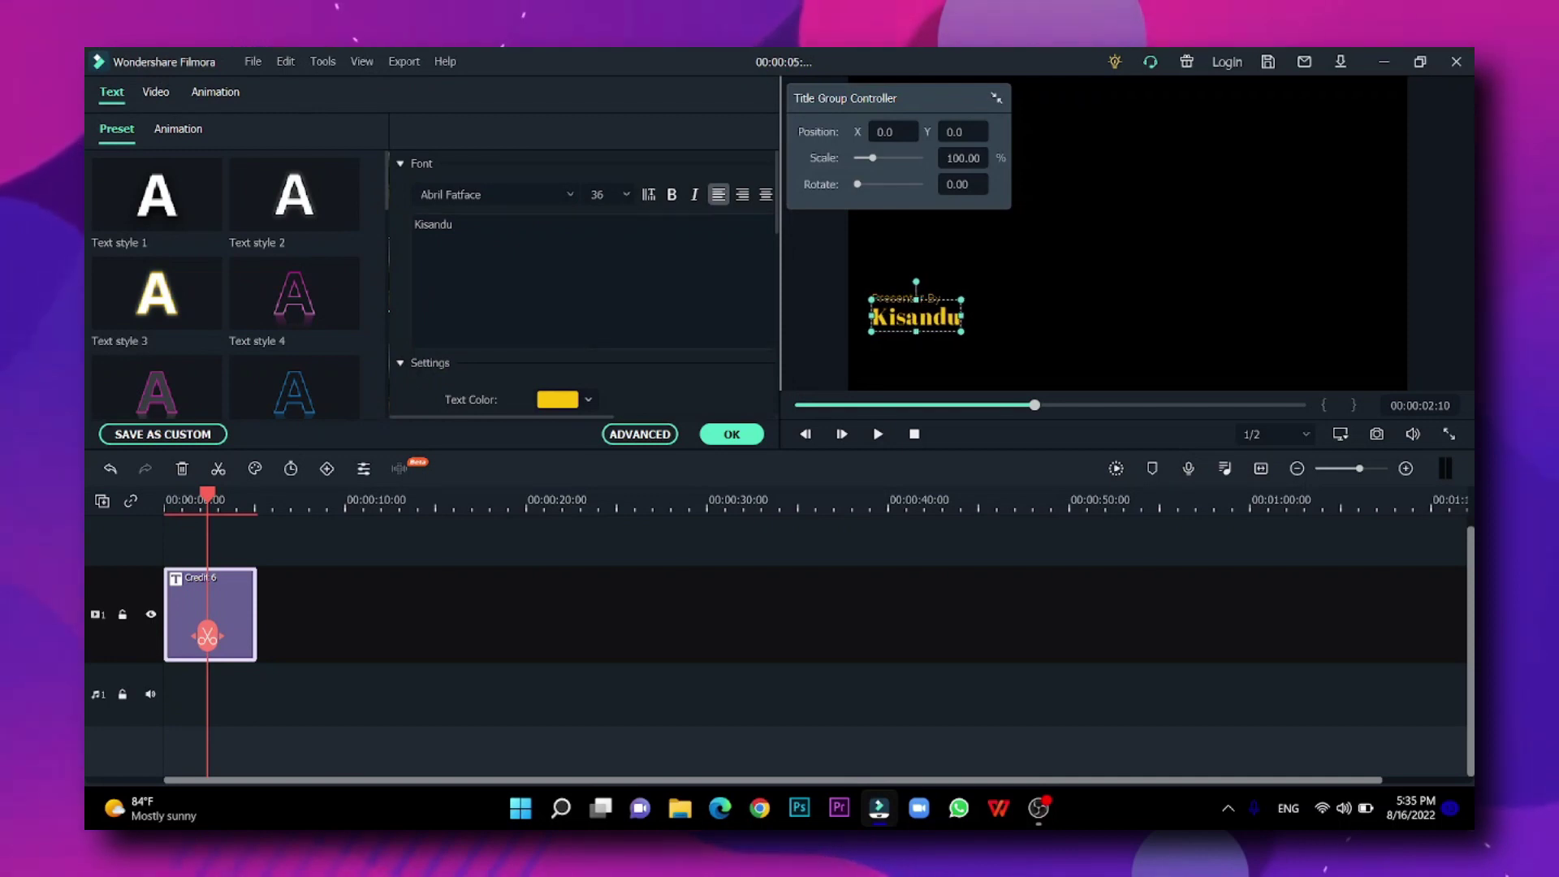
- Set the presenter's name to a pinkish-purple text colour, apply the edits and play the Credit 6 title from the start
left_click(558, 399)
left_click(573, 442)
left_click(731, 435)
left_click_drag(208, 494, 85, 656)
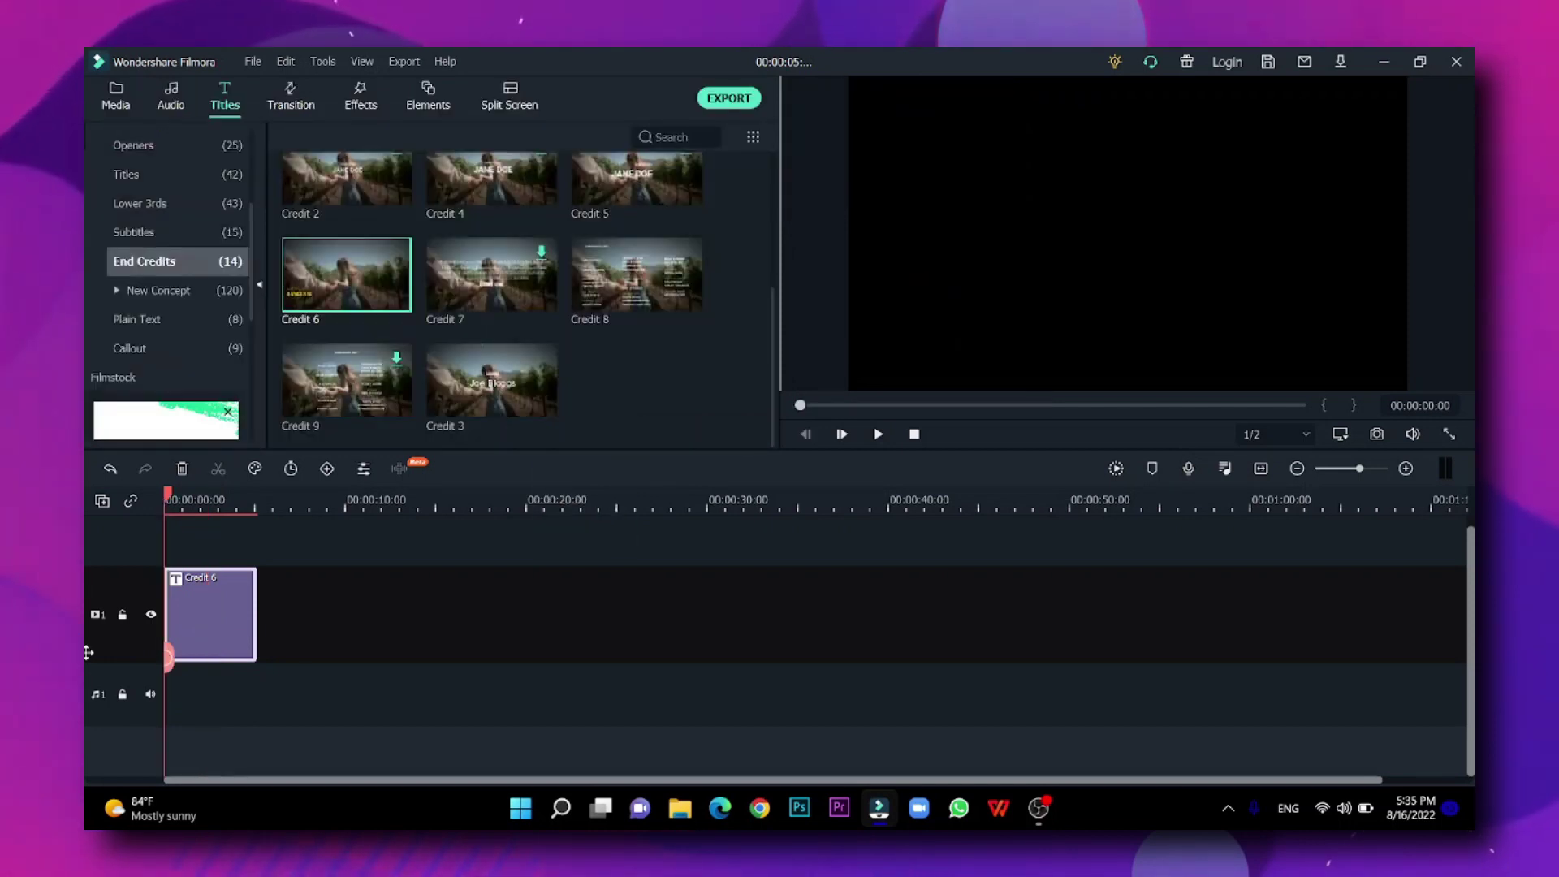
key("space")
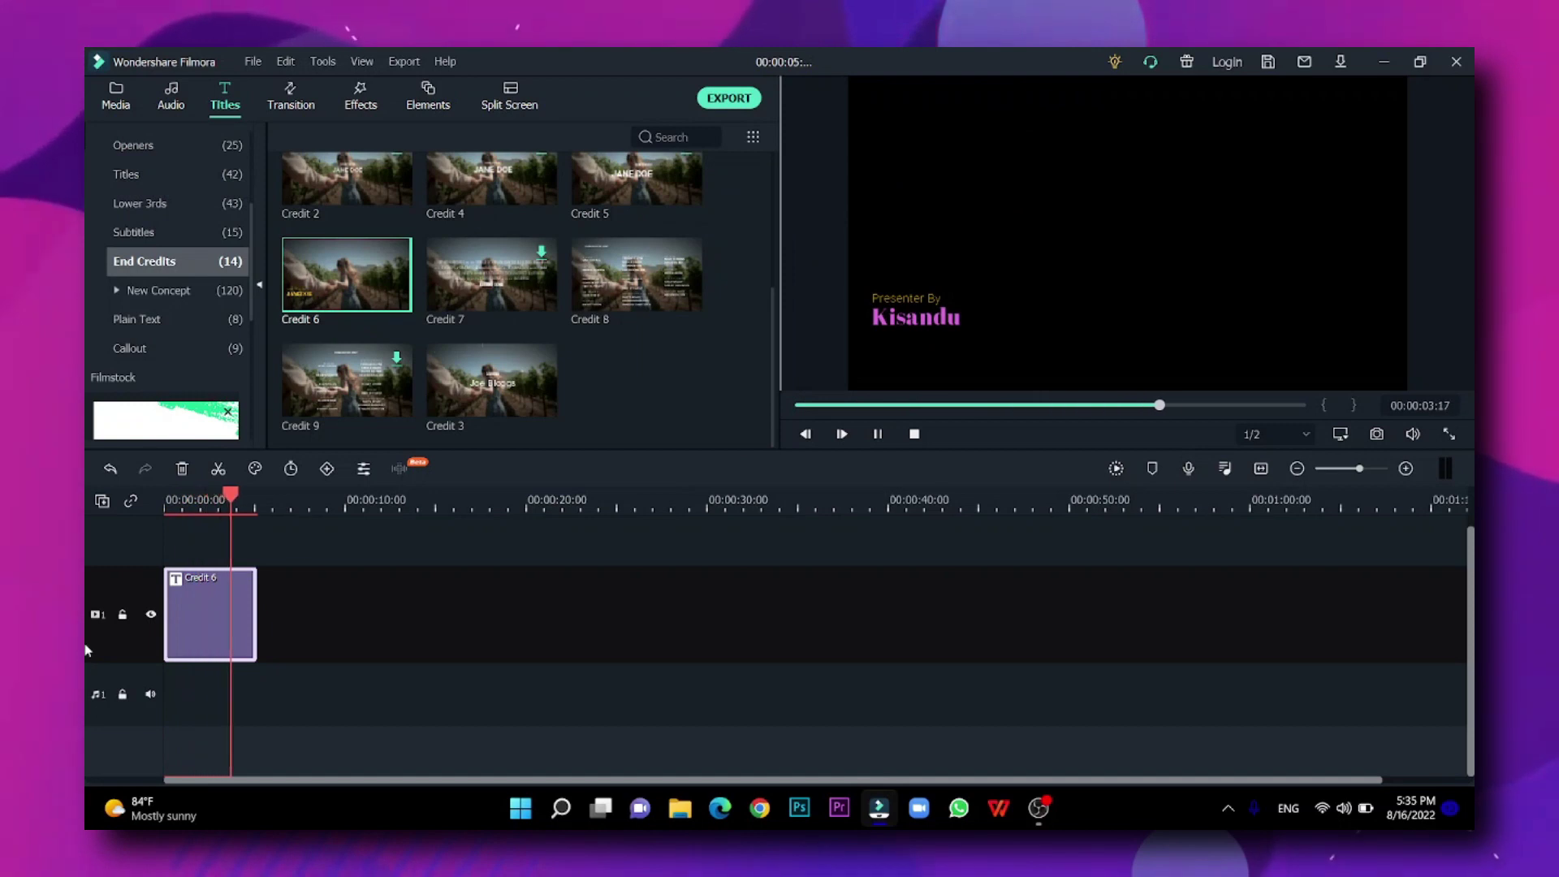
- Delete the Credit 6 title from the timeline, add the Credit 13 template at the start and preview it
key("Delete")
scroll(431, 325, "up", 3)
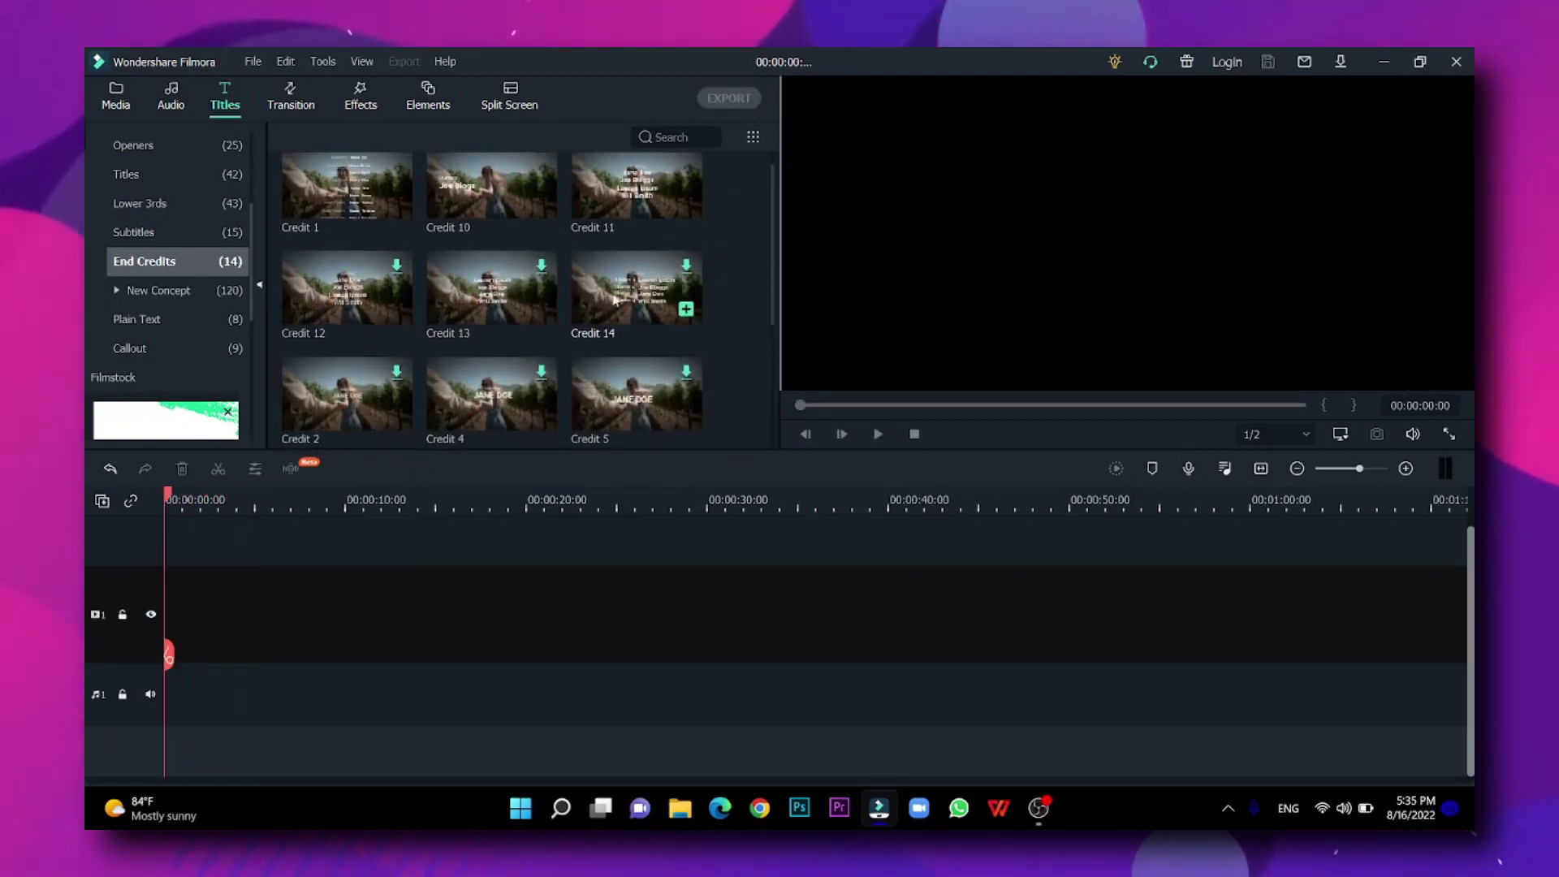
left_click_drag(615, 301, 181, 612)
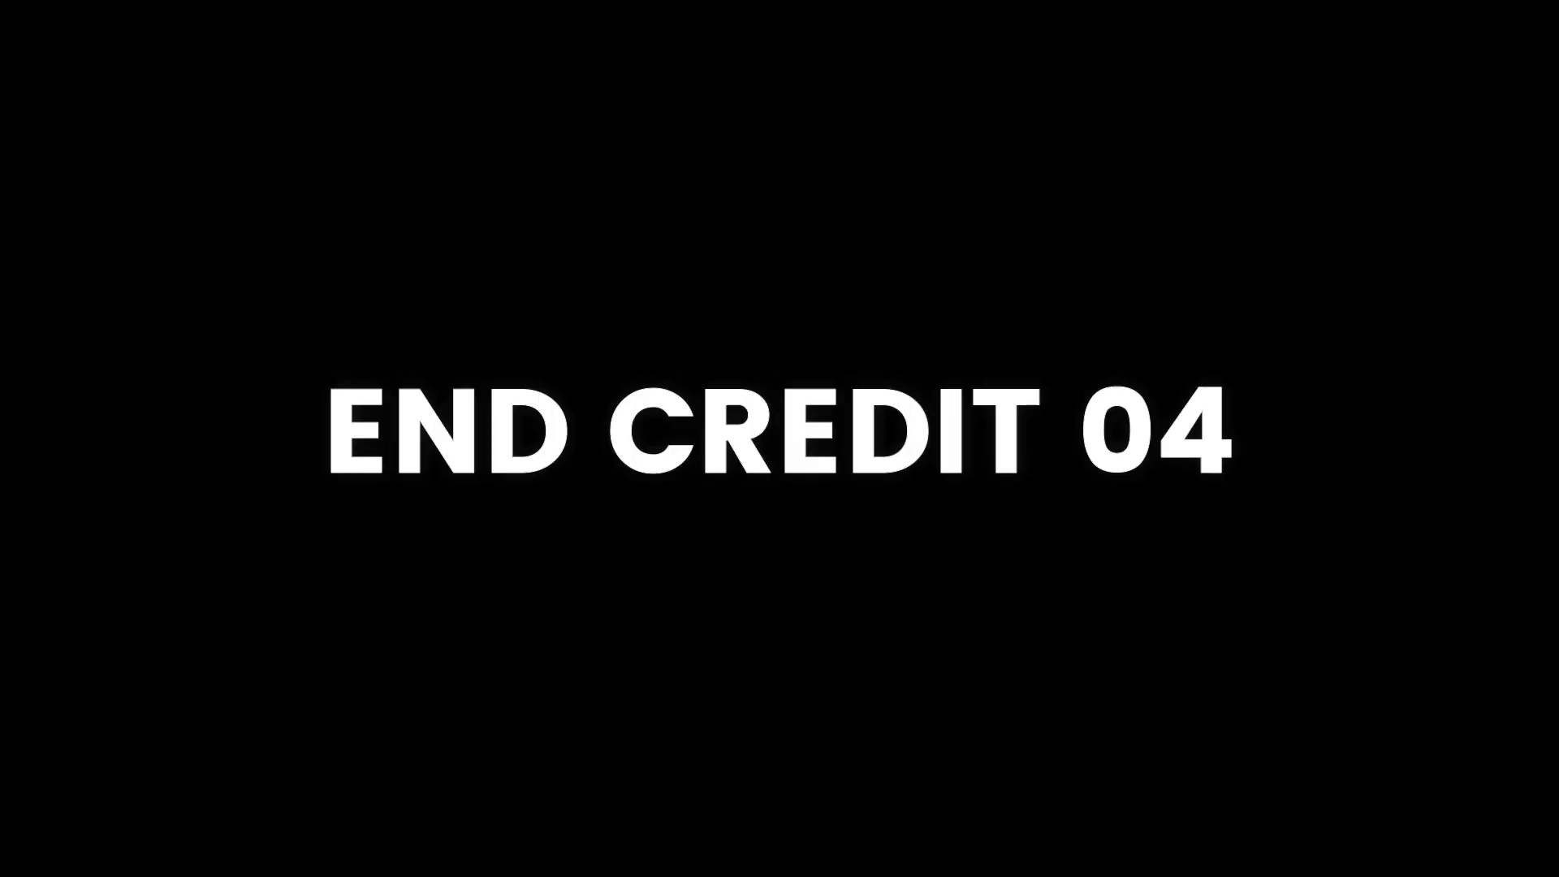
key("space")
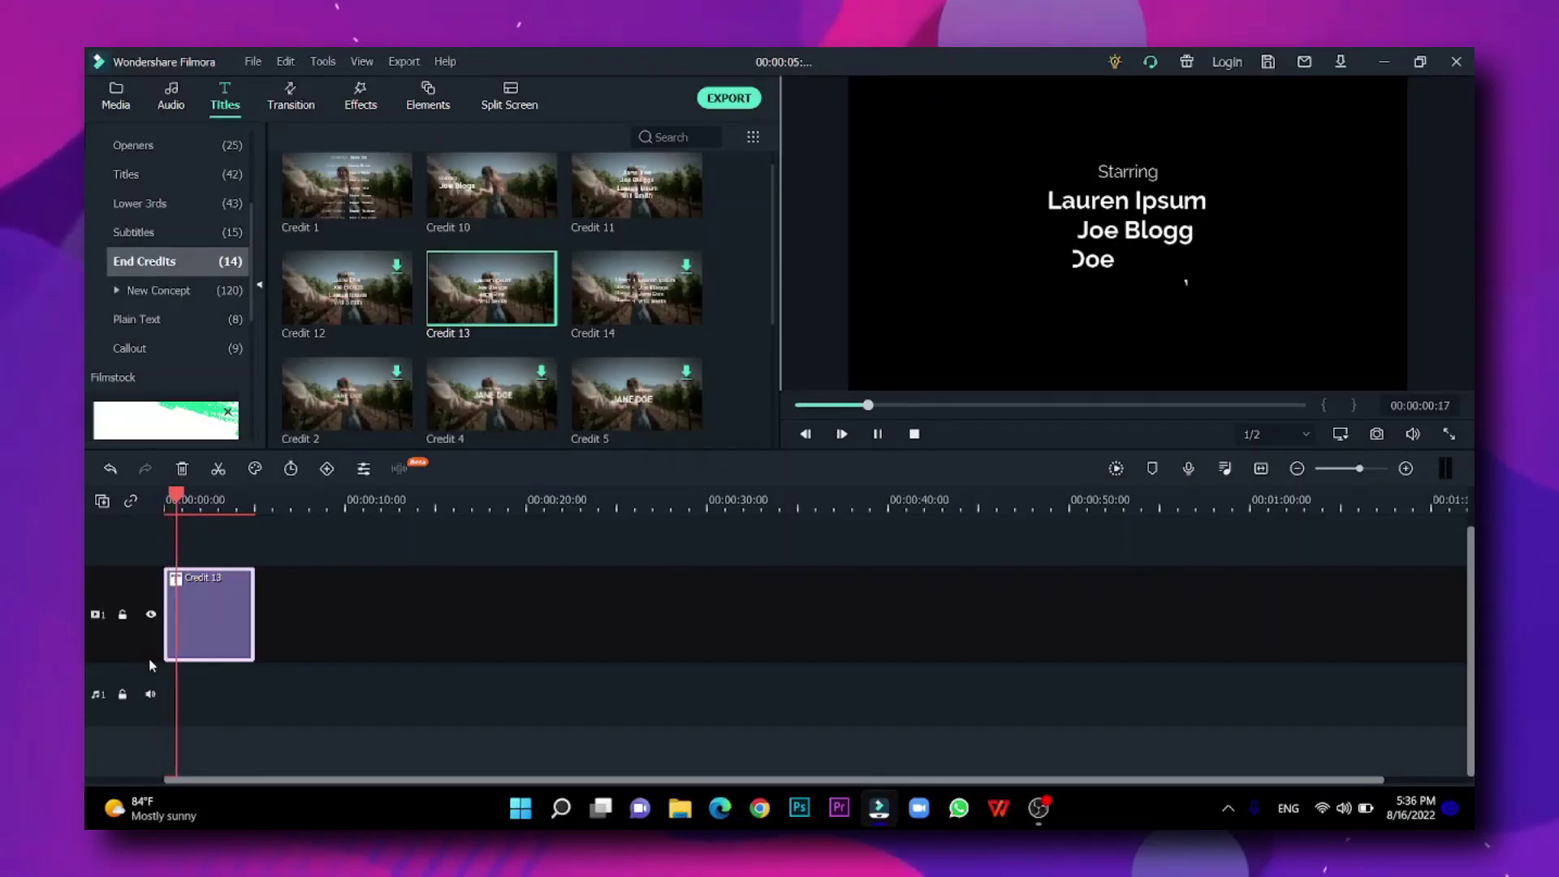
- Change the "Starring" label of the Credit 13 title to "Special Thanks"
double_click(229, 605)
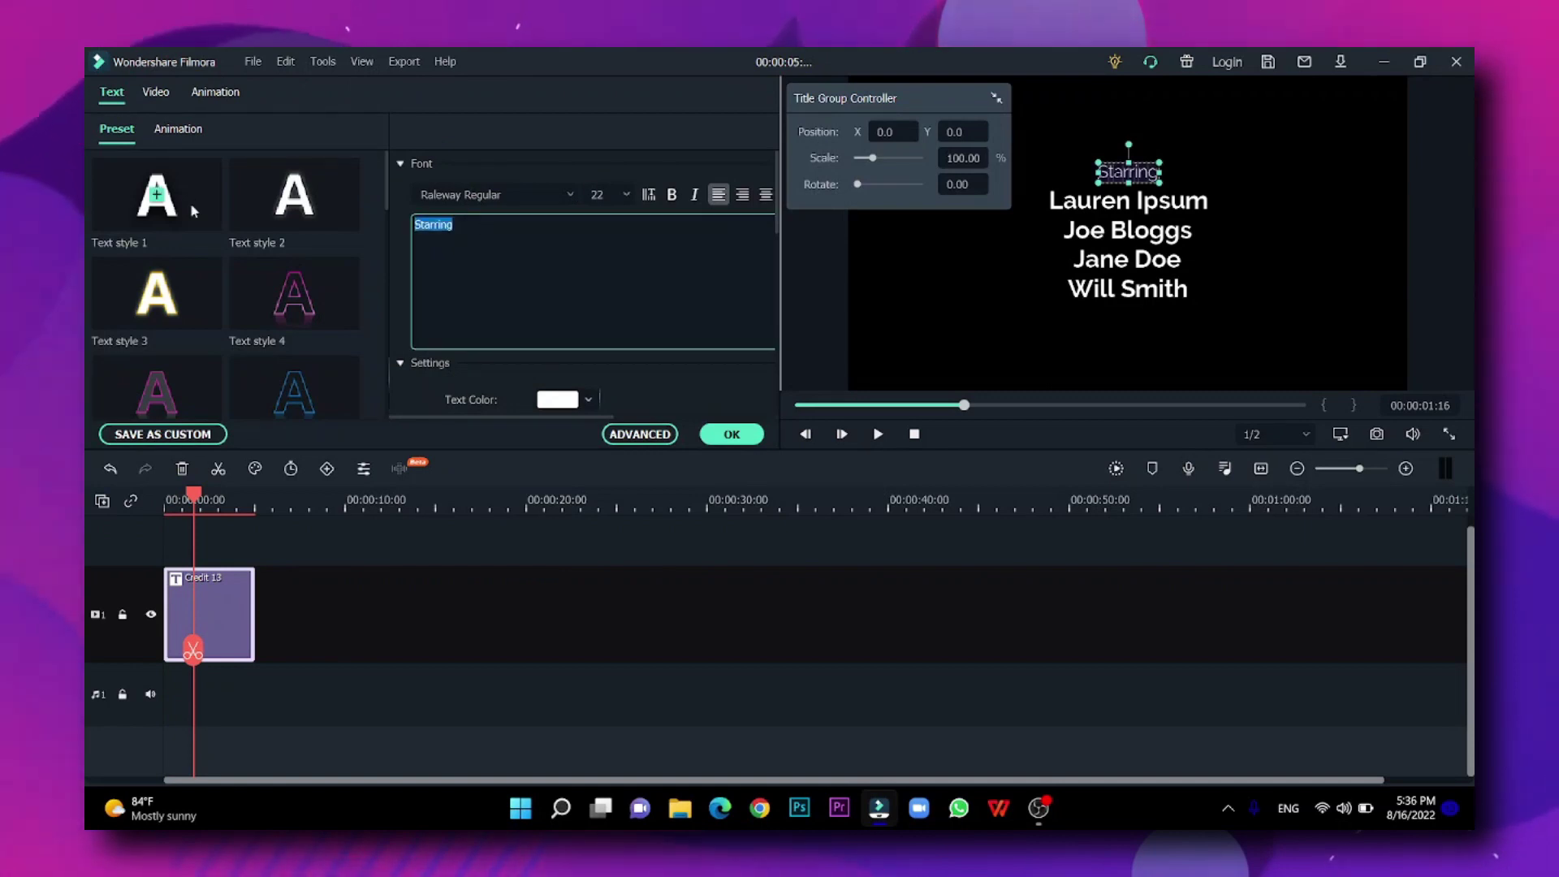
type("Special T")
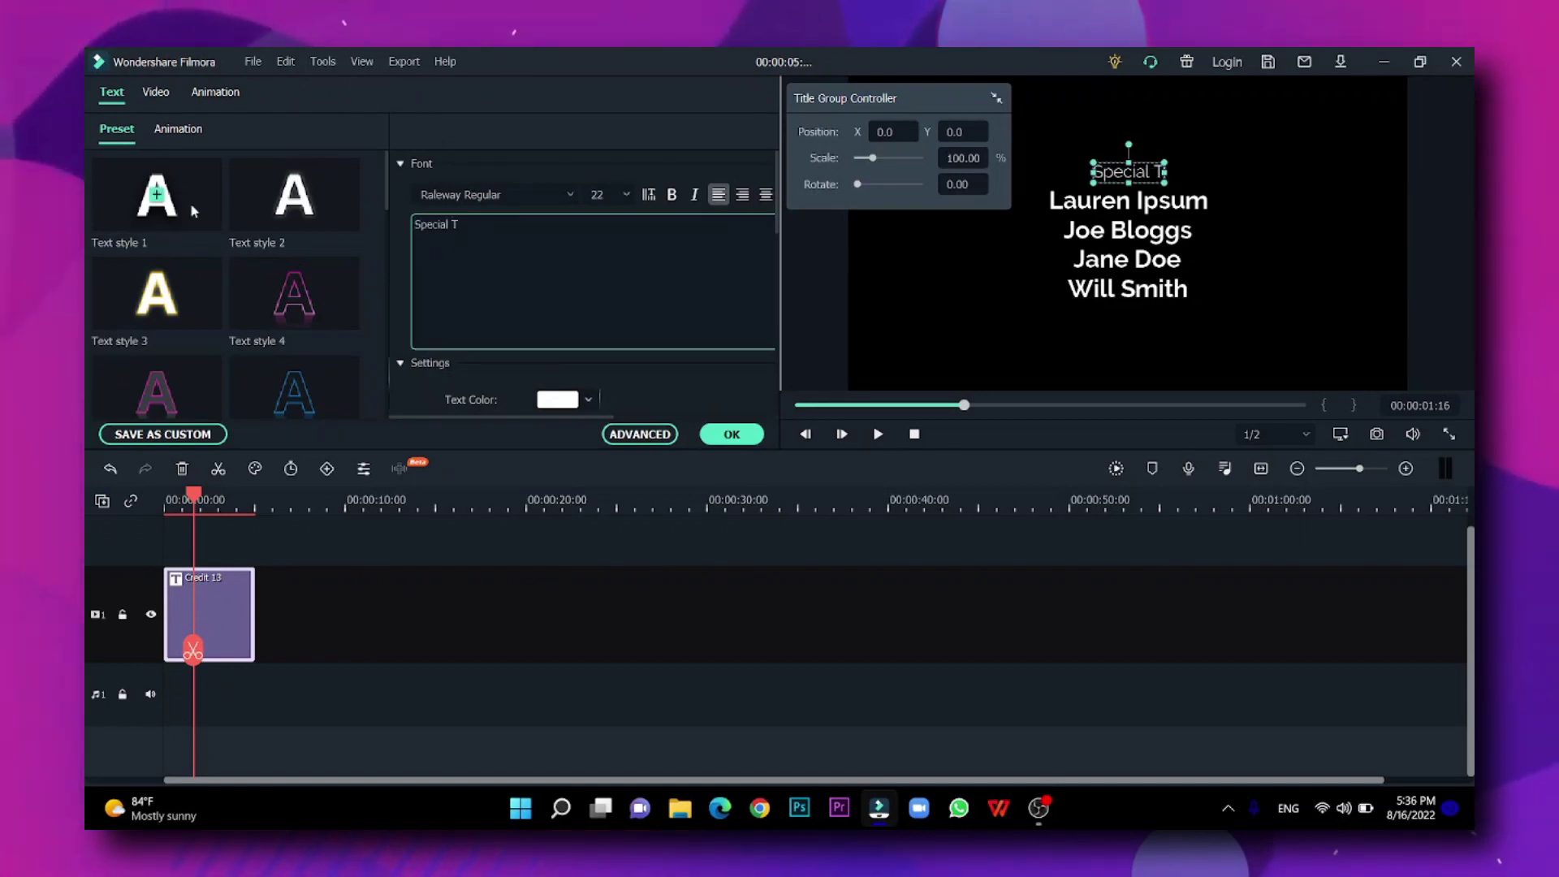
type("hanks")
- Replace the first two placeholder names beneath "Special Thanks" with "Tech Kos With Sk" and "Example"
left_click(1119, 200)
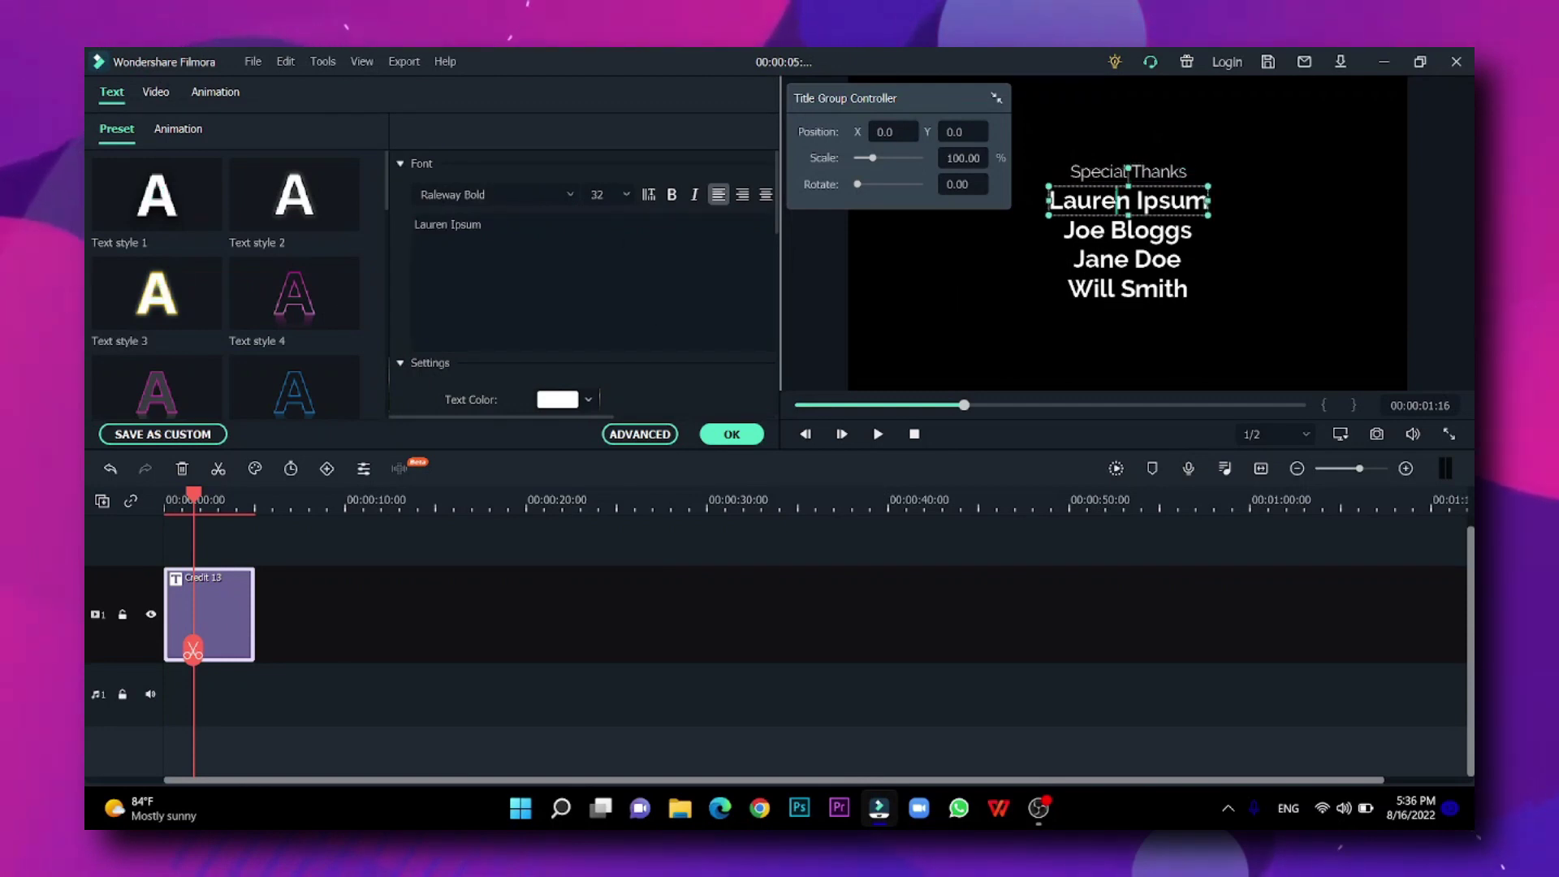
double_click(1118, 200)
key("BackSpace")
type("Tech Kos")
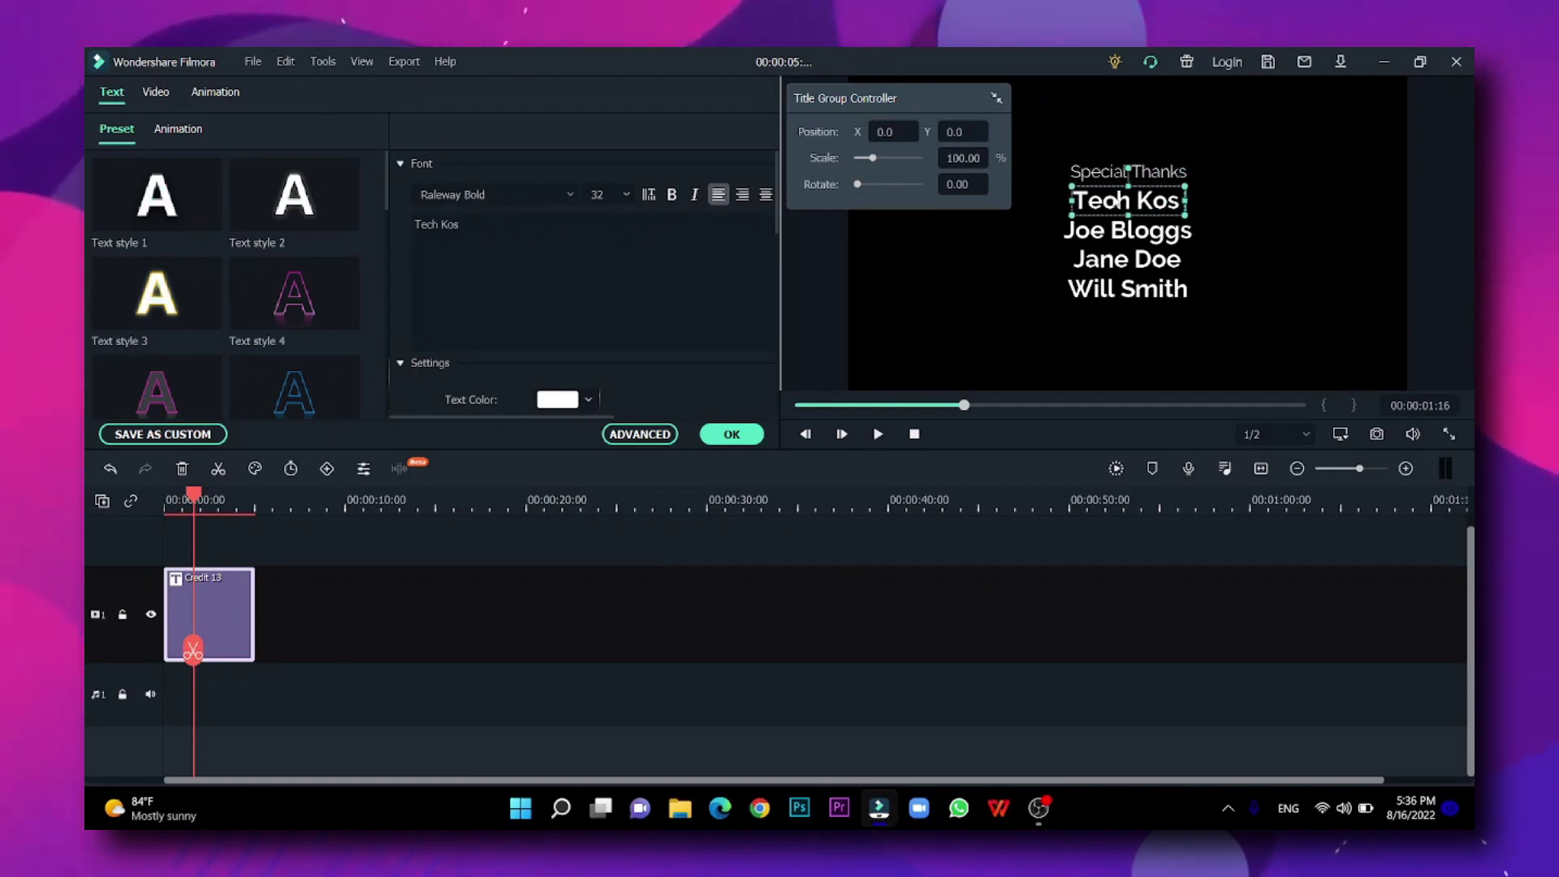
type(" With Sk")
left_click(1149, 233)
double_click(1149, 233)
key("BackSpace")
type("Example")
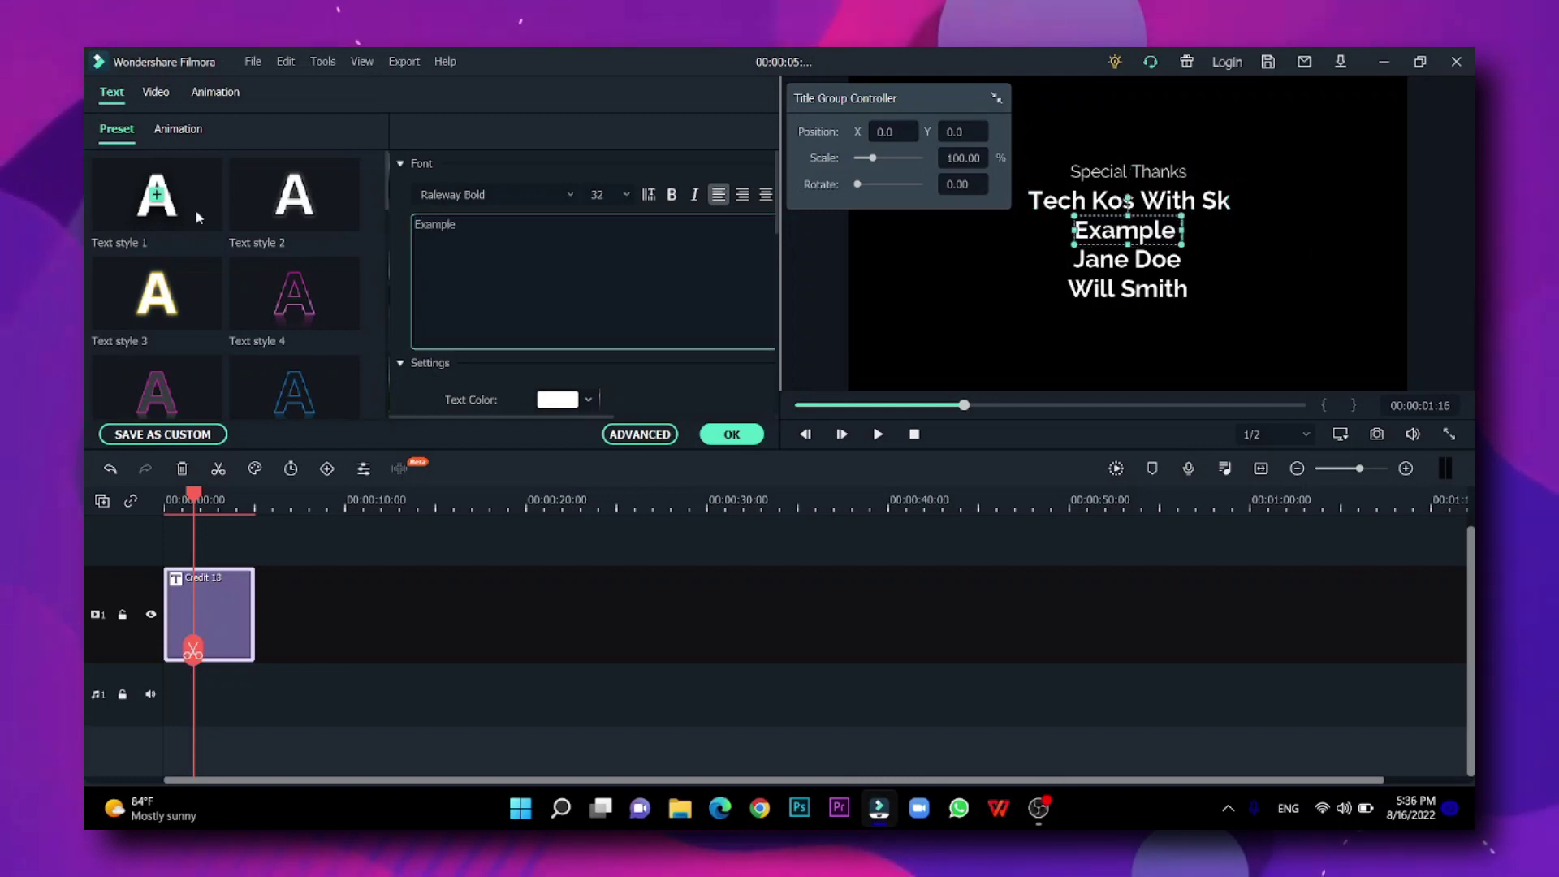
- Replace the third and fourth placeholder names with "YD Tech" and "IDK EXAMPLE", apply the edits and play the title
left_click(1076, 276)
double_click(1077, 276)
type("YD Tech")
left_click(1127, 288)
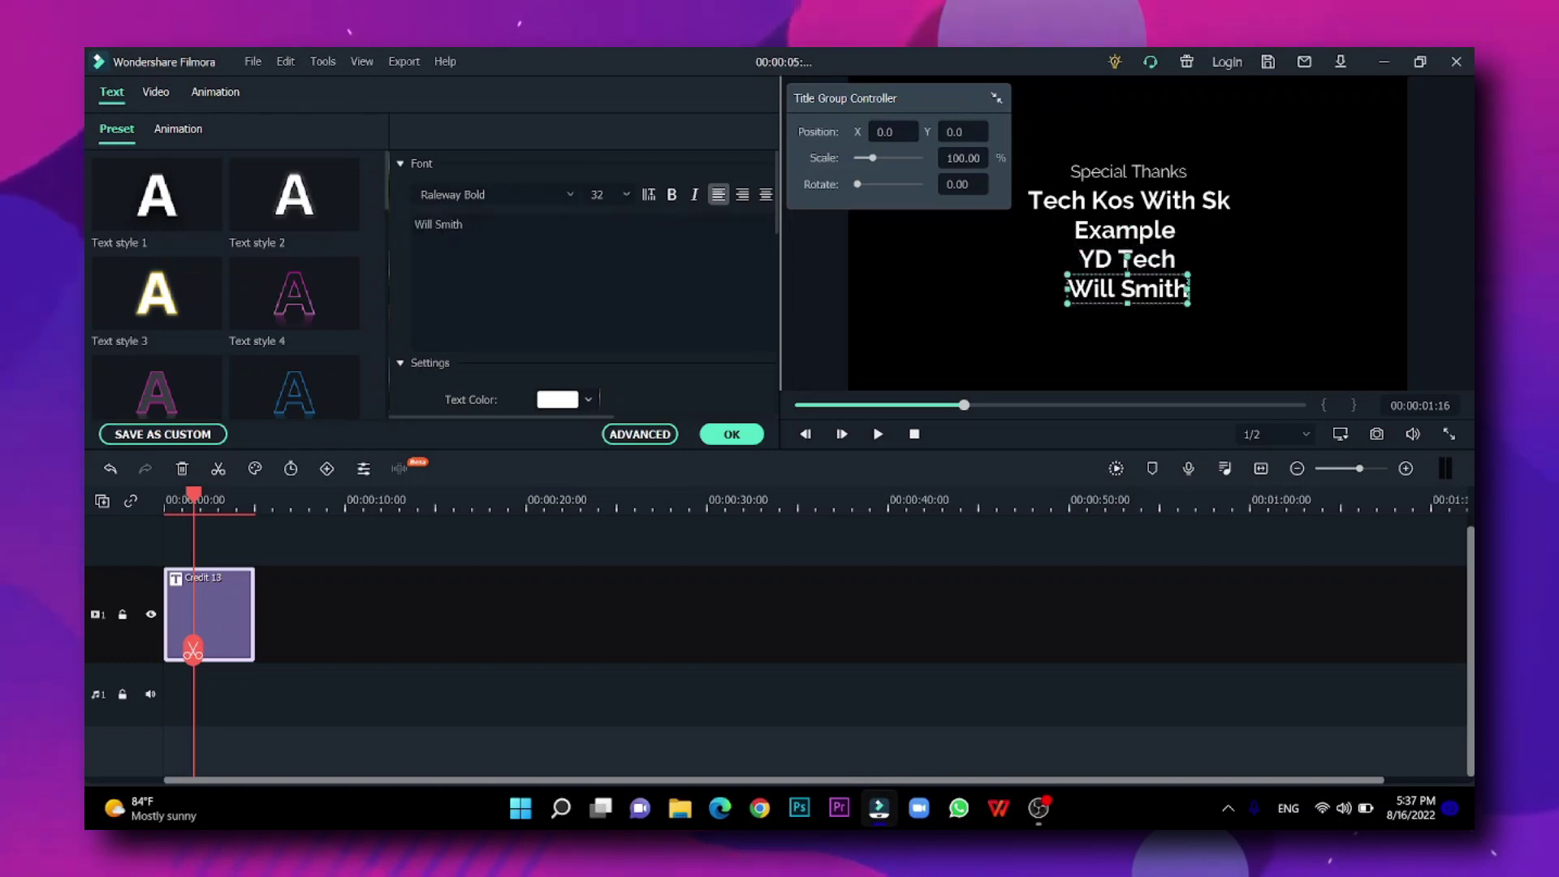
double_click(1127, 289)
key("BackSpace")
type("IDK ")
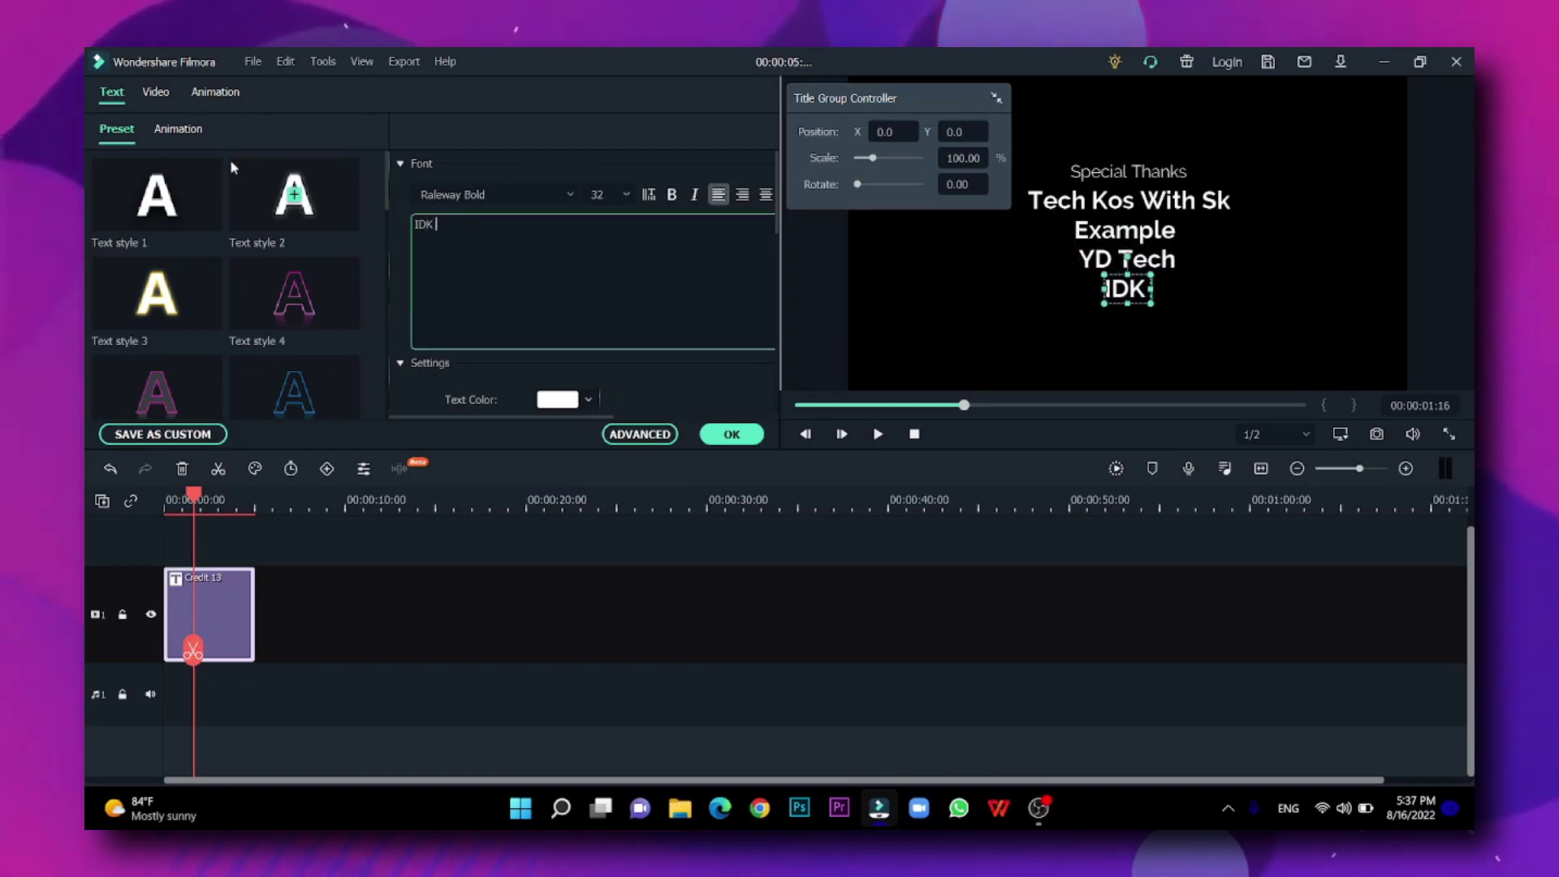
type("EXAMPLE")
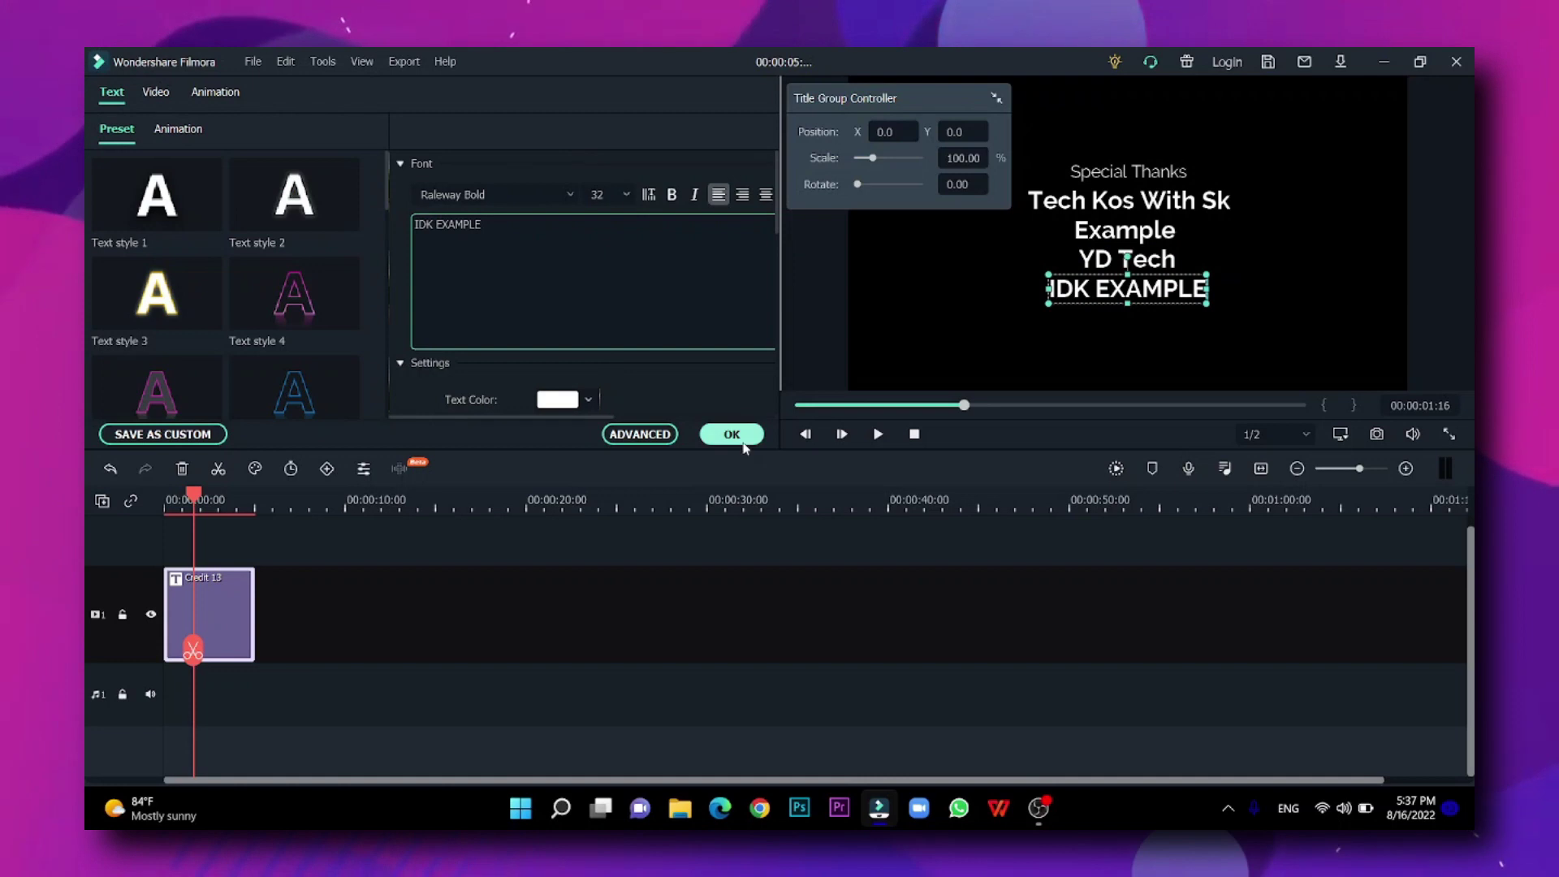
left_click(732, 433)
key("space")
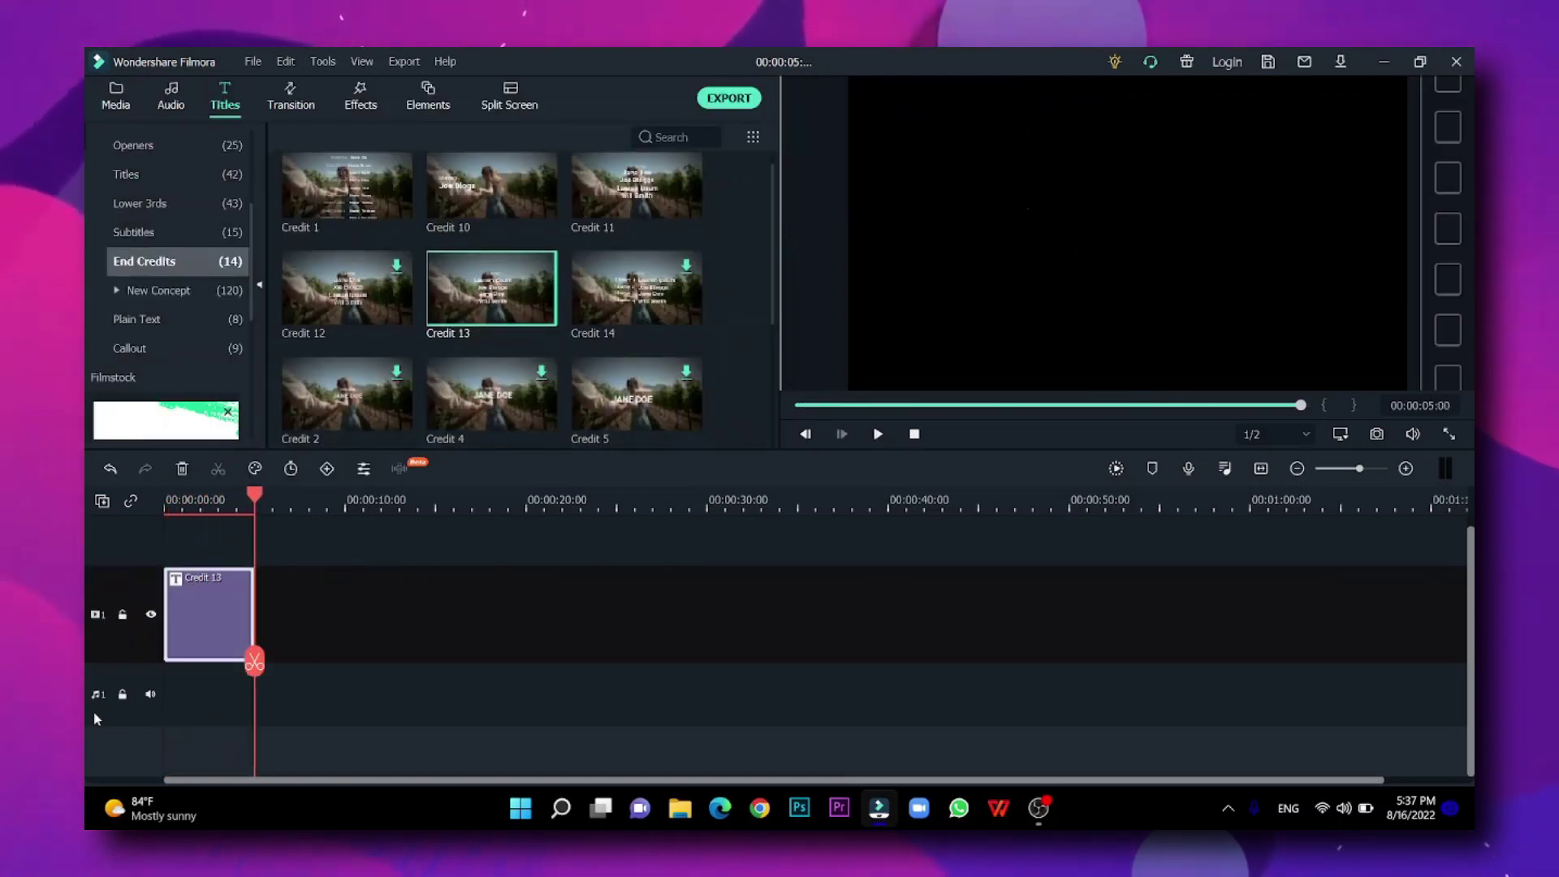
- Delete the Credit 13 title from the timeline and import the "Abstract Background Loop 720 X 1280" video from the Sample videos folder
key("Delete")
left_click(115, 93)
left_click(307, 136)
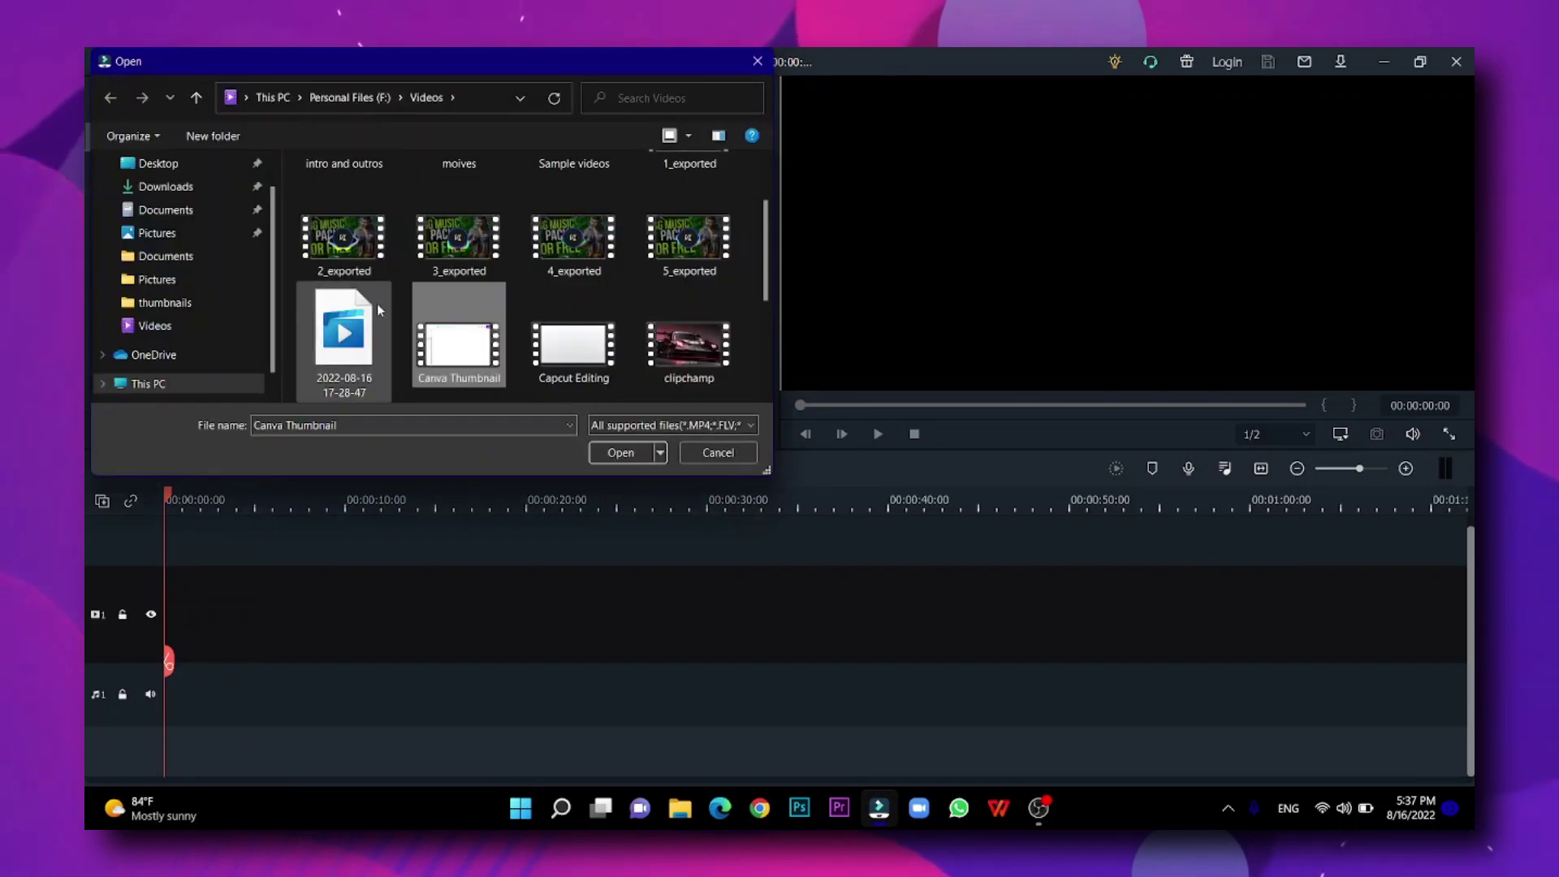
scroll(649, 301, "up", 2)
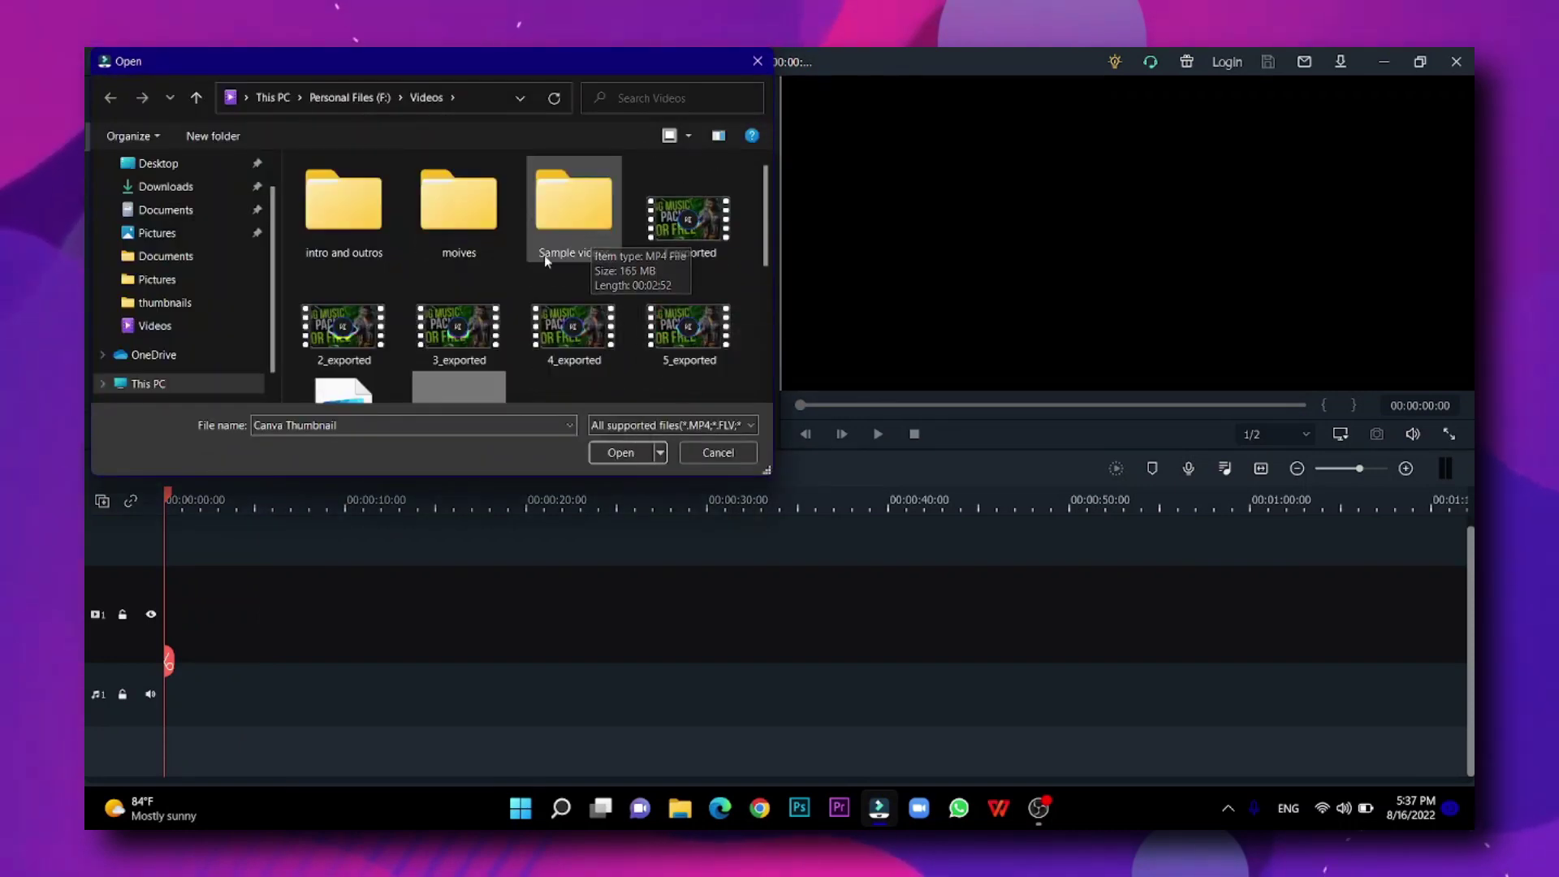
double_click(544, 255)
double_click(456, 244)
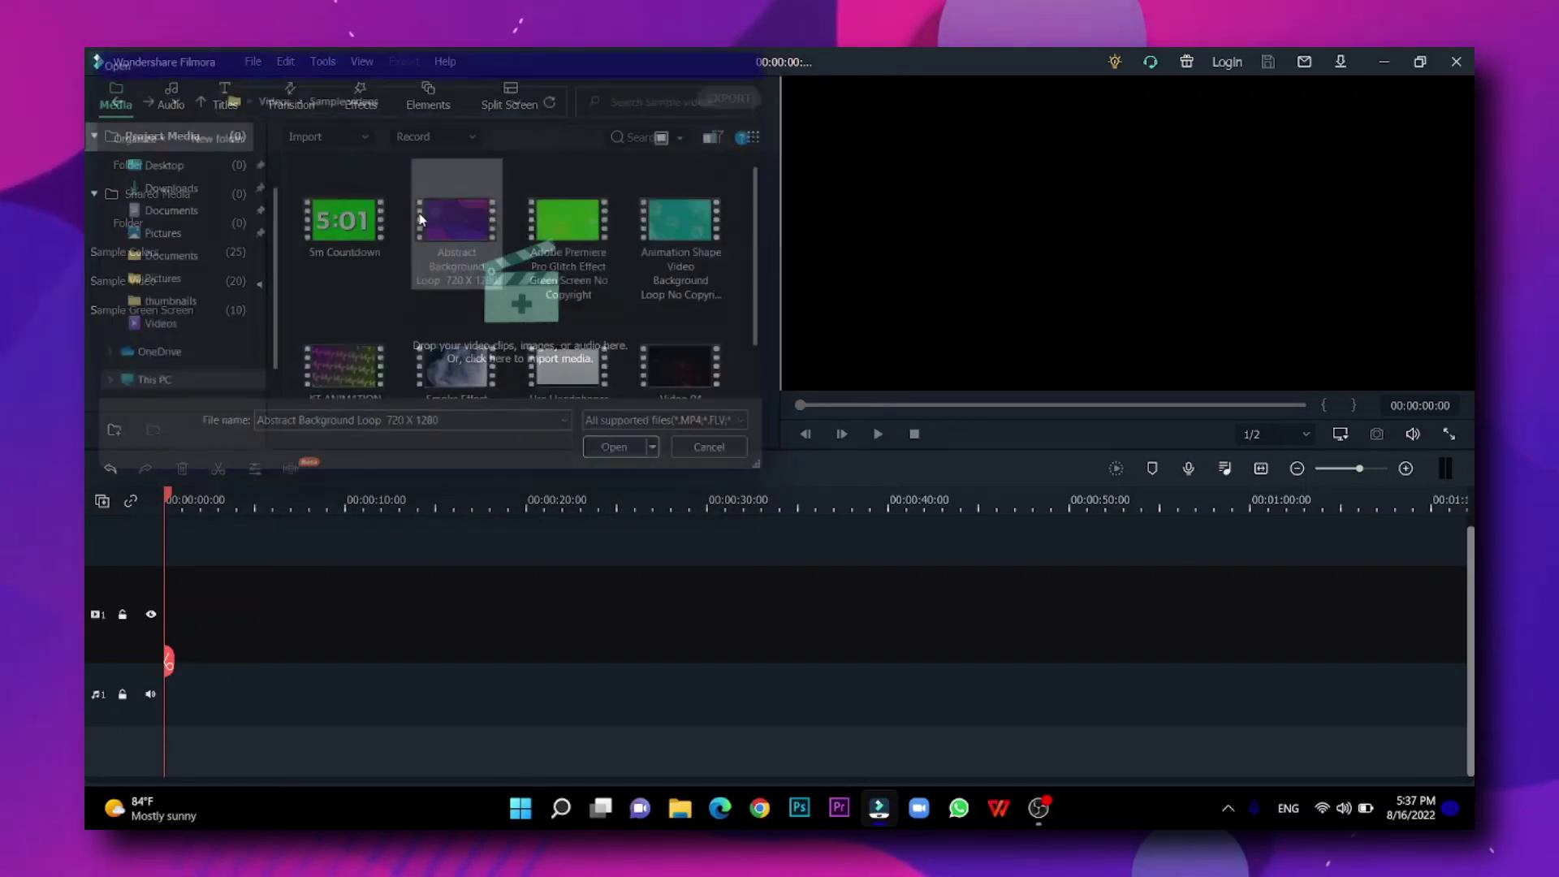
- Place the background loop on the timeline with a Credit 13 title above it, extended to the loop's full length
left_click_drag(361, 205, 244, 609)
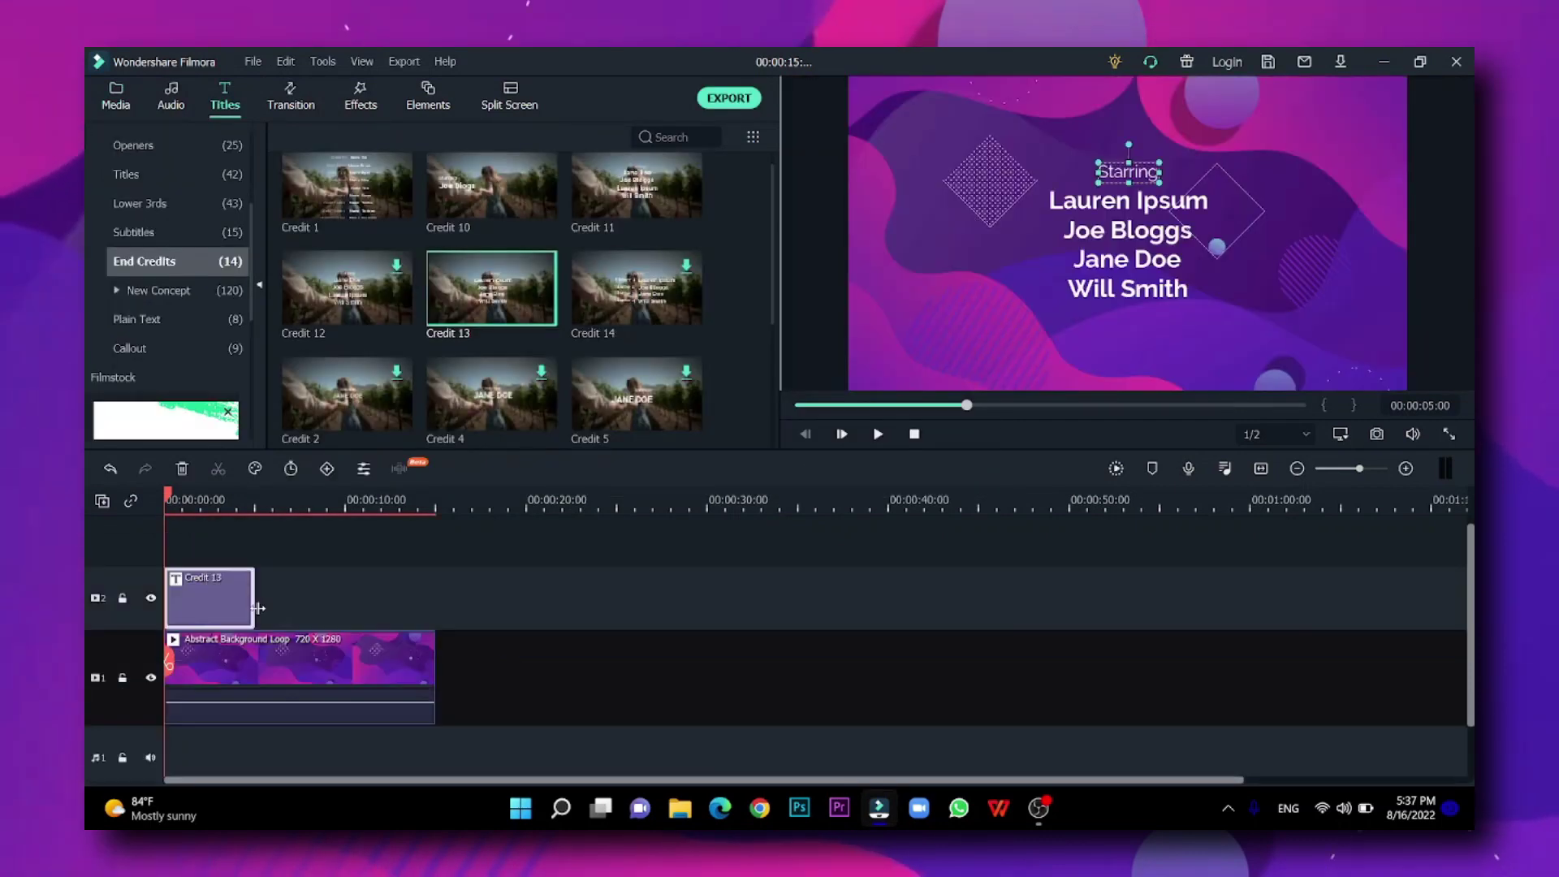
left_click_drag(254, 584, 435, 617)
- Change the Credit 13 title's "Starring" label and first name to "Example", and the second name to "IDk"
double_click(383, 601)
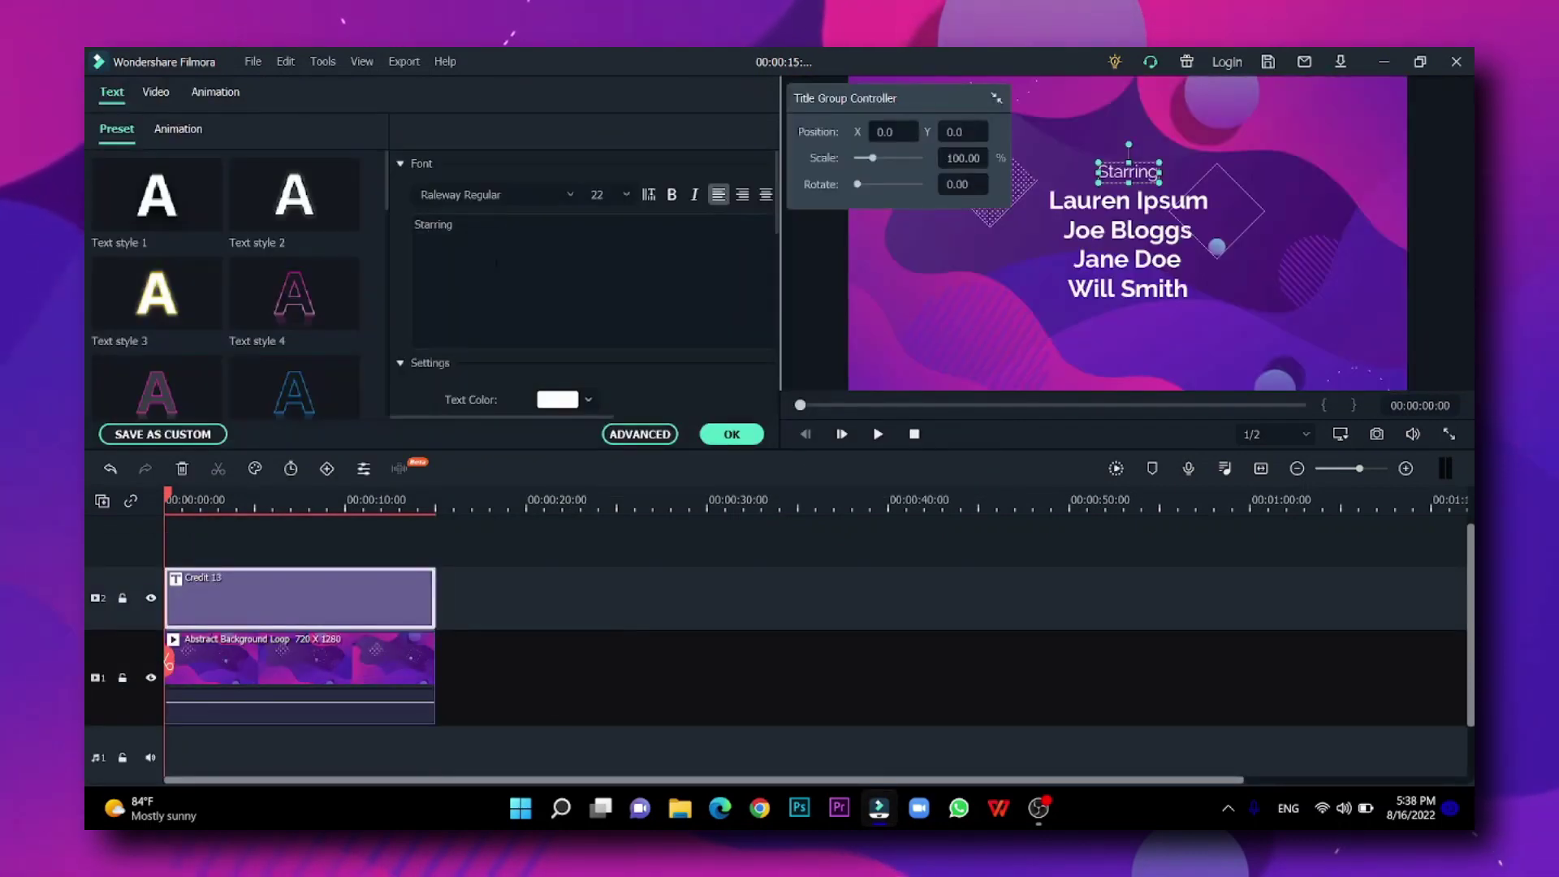
type("mple")
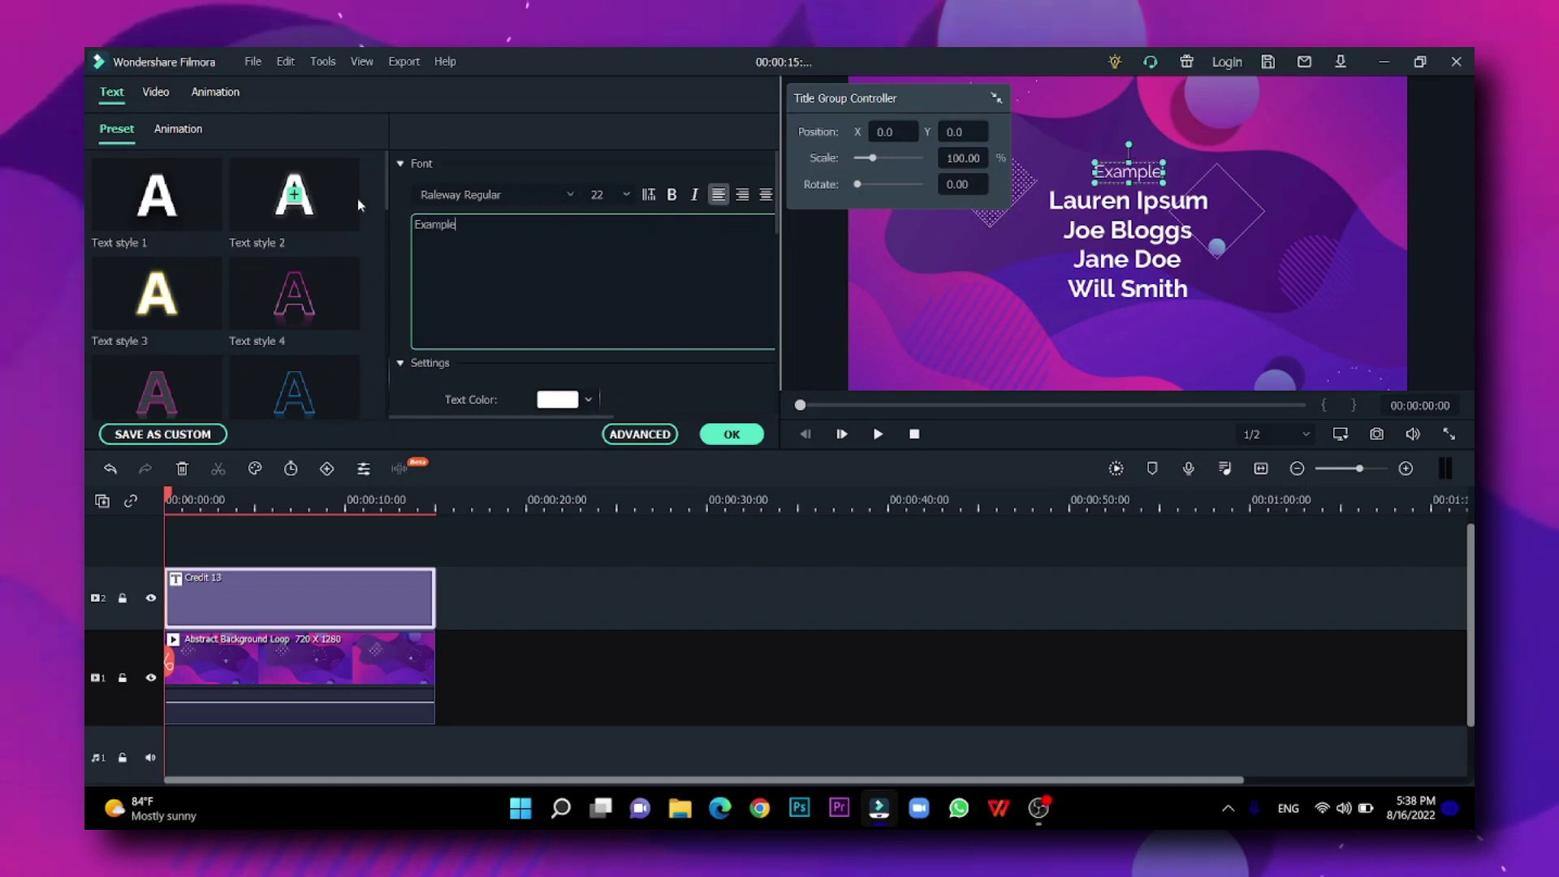
left_click(1129, 200)
type("Example")
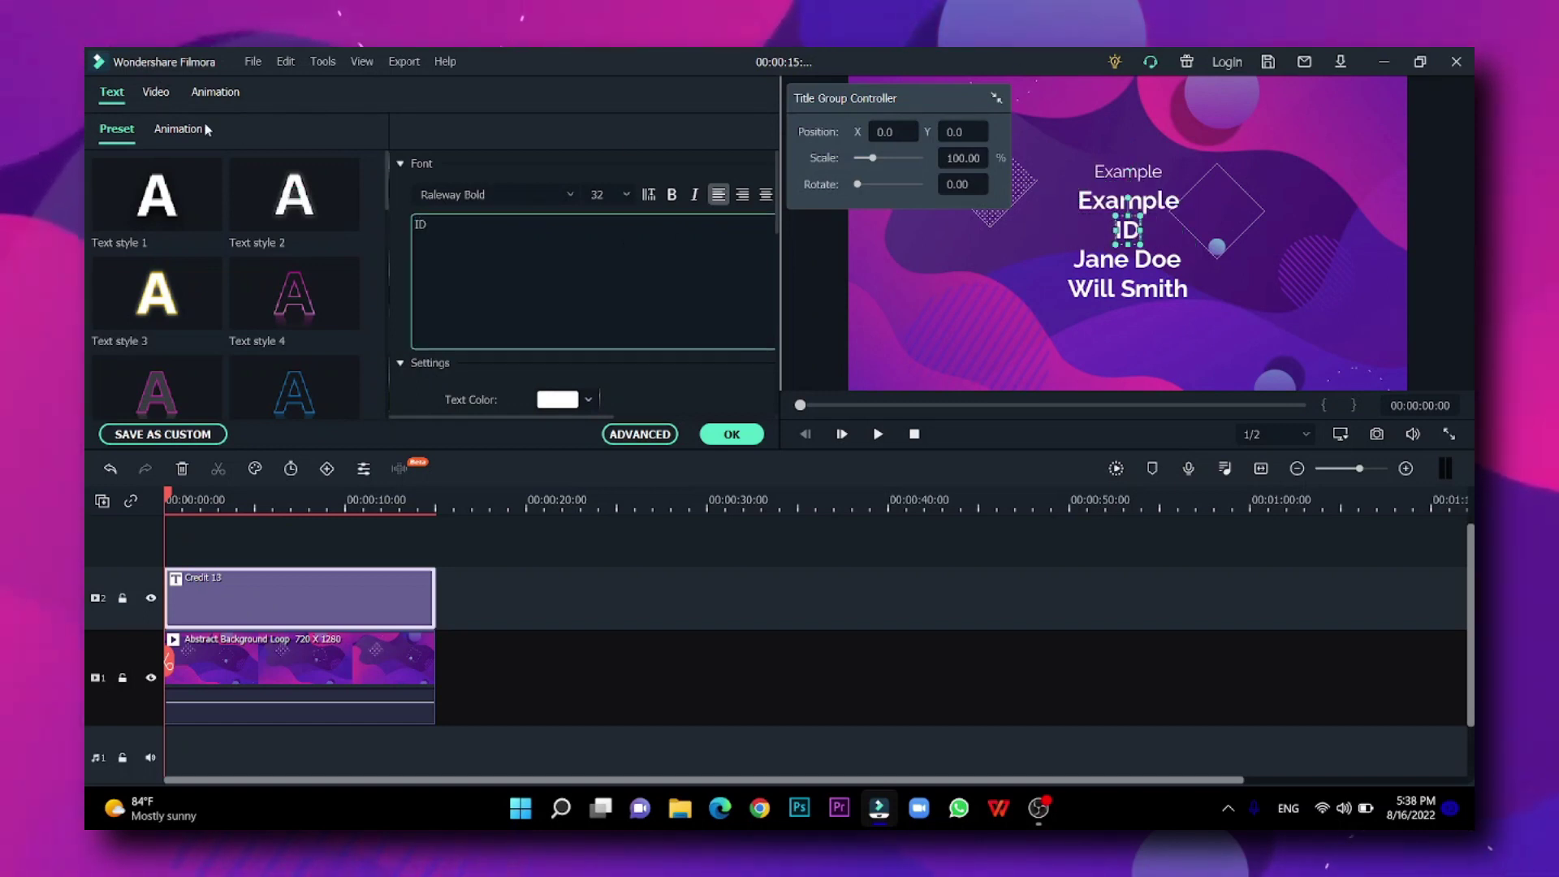
- Replace the third placeholder name with "Idk" and the fourth with "Beluga"
double_click(1099, 258)
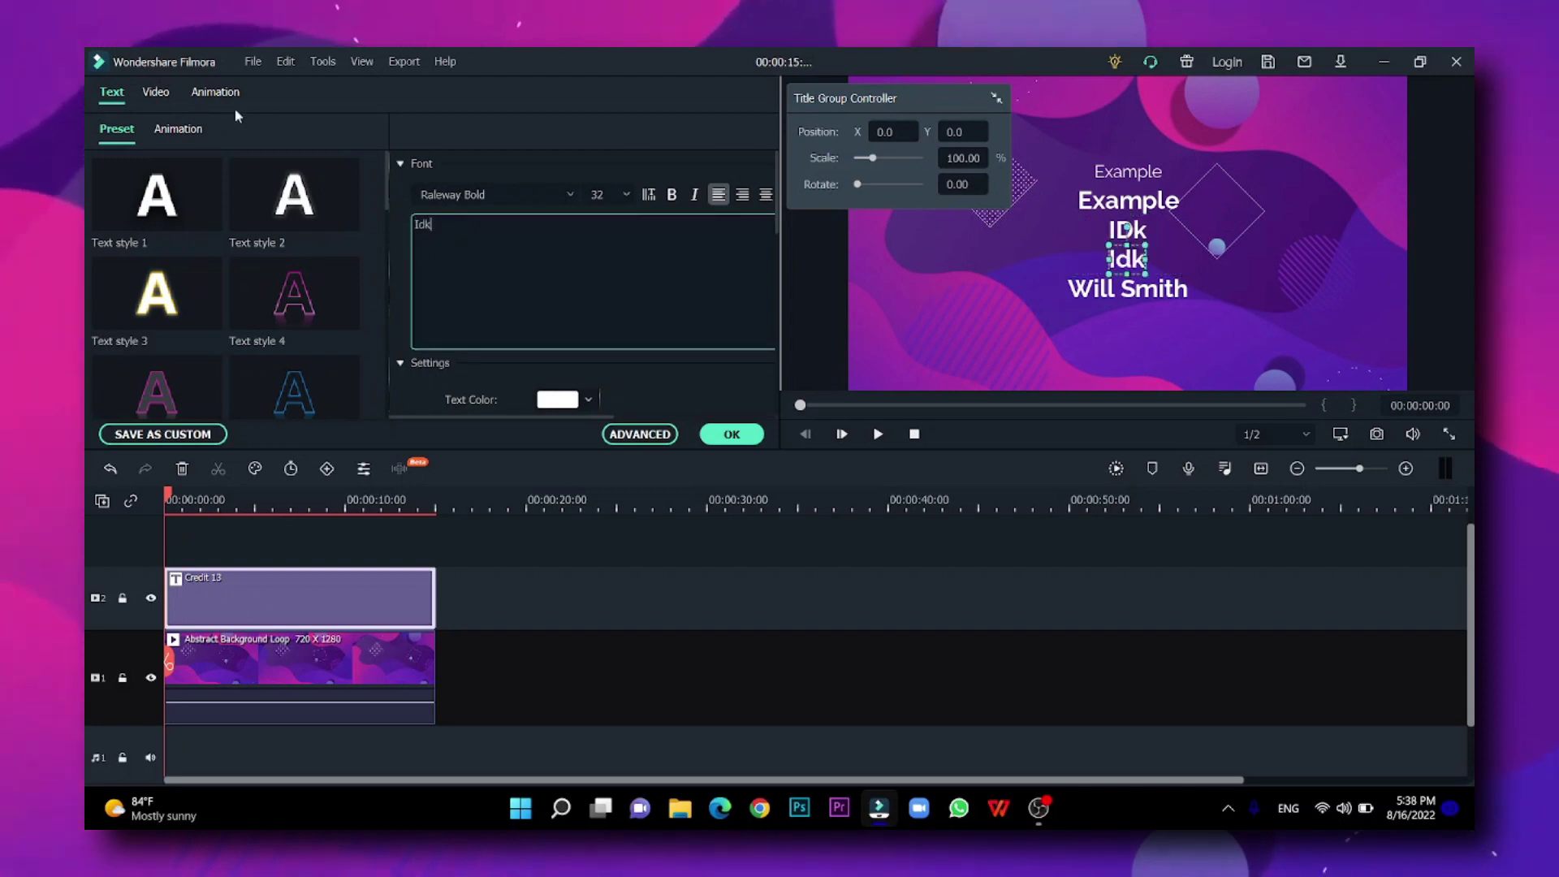
key("ctrl+a")
type("Be")
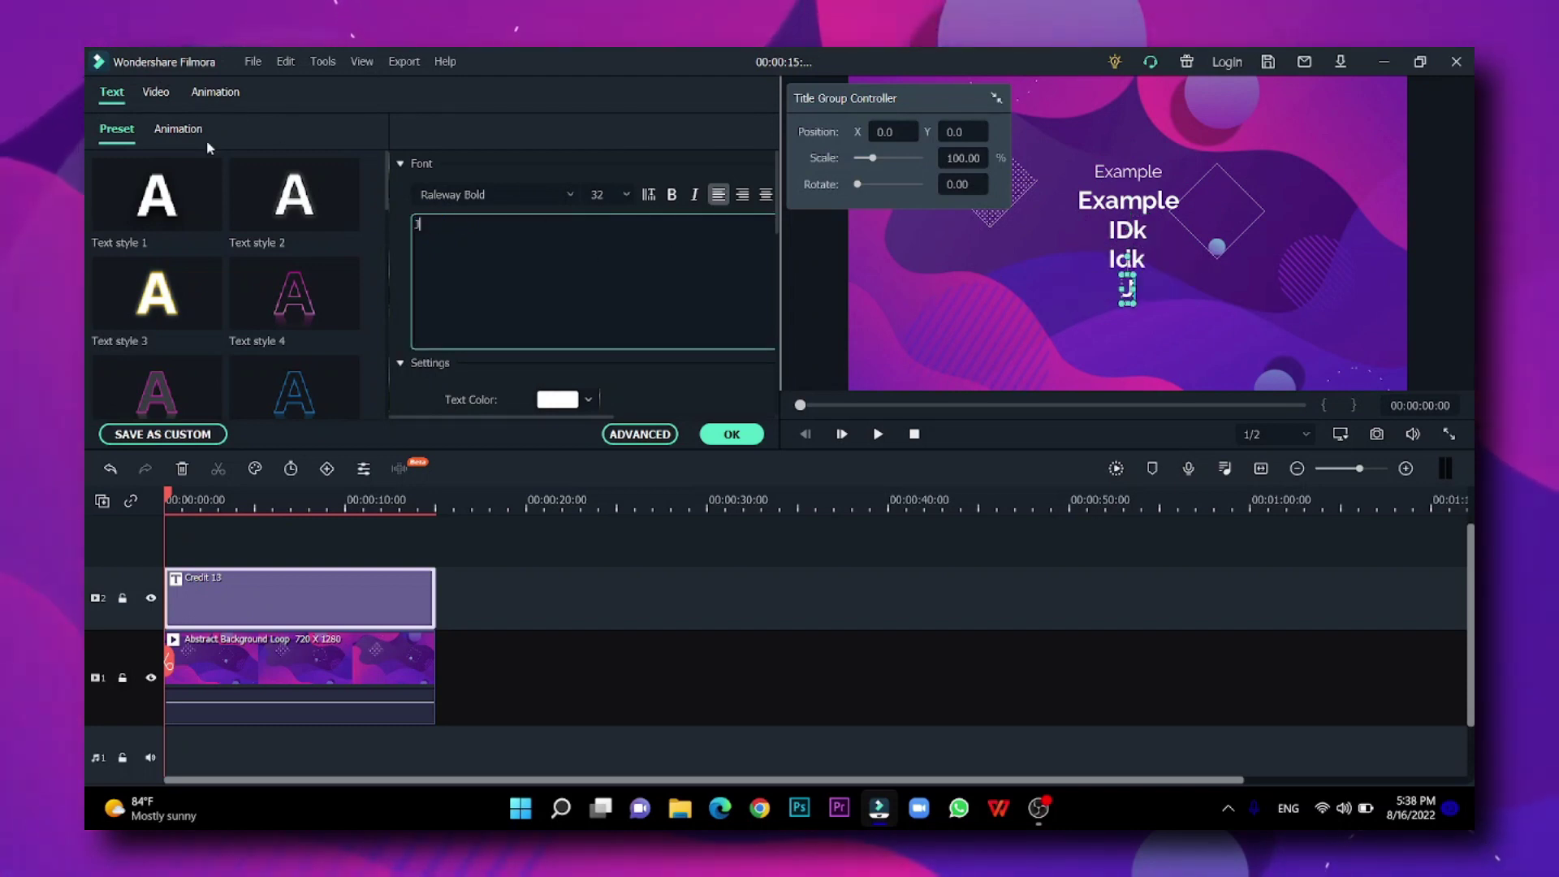
type("luga")
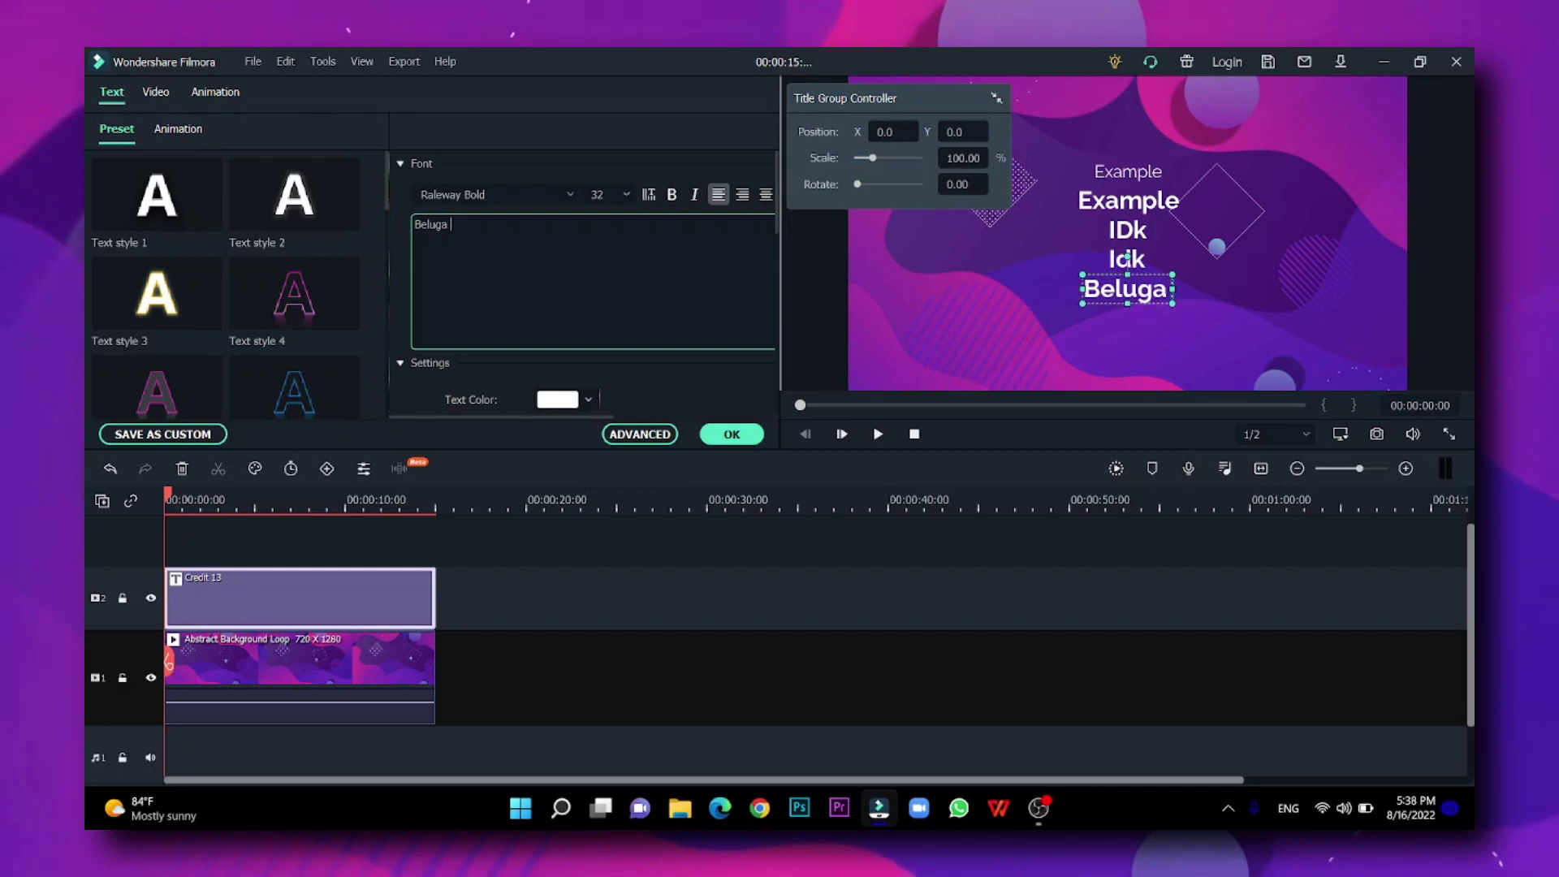
- Apply the title edits and play the credits over the background in full screen
left_click(733, 434)
key("space")
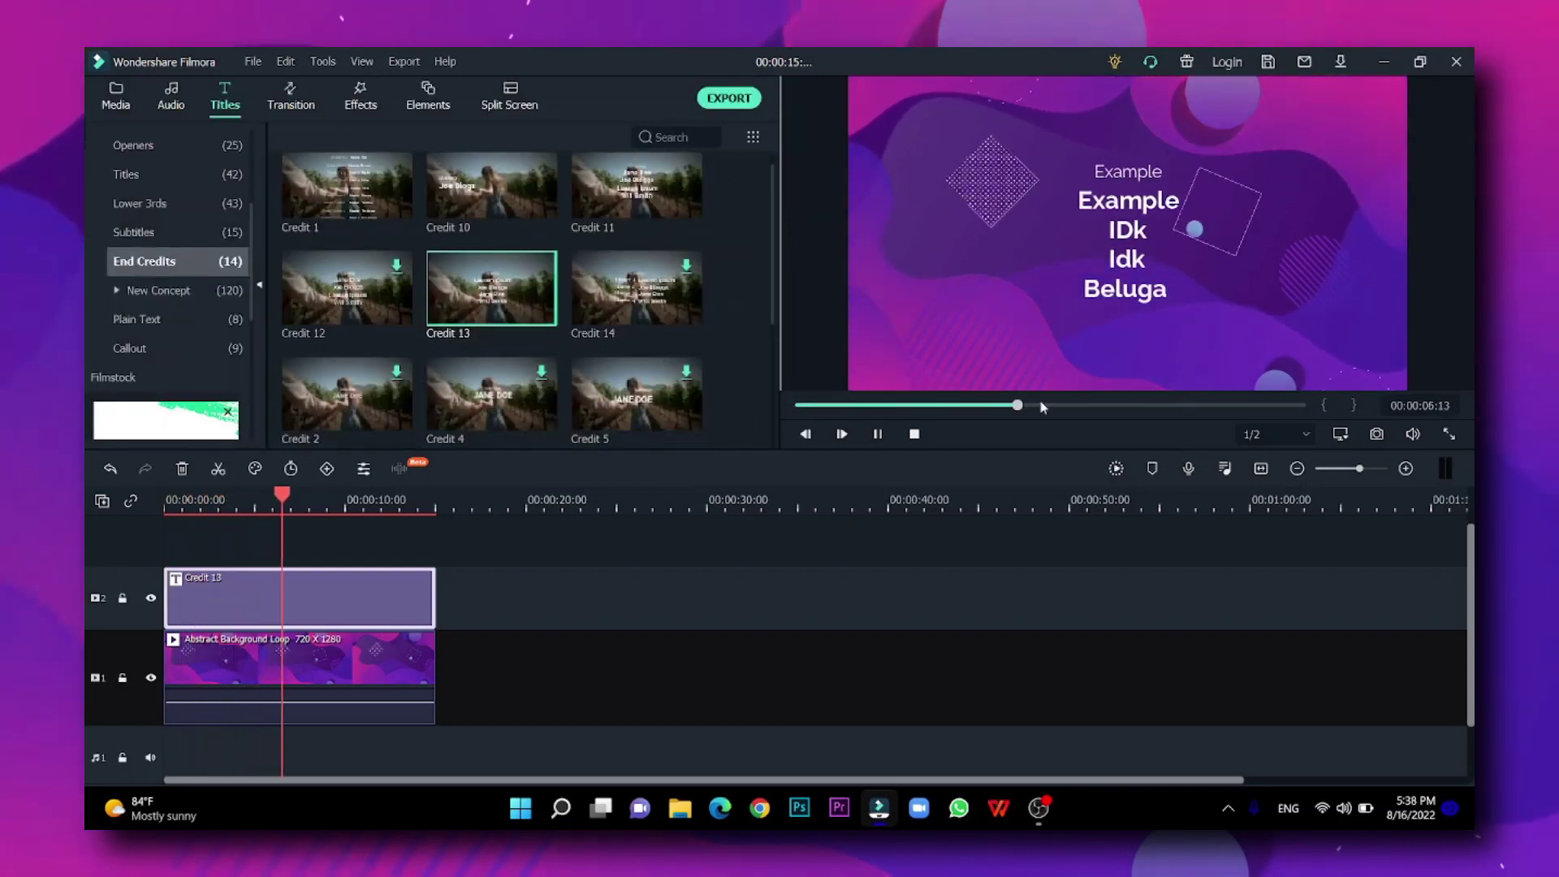
left_click(1449, 436)
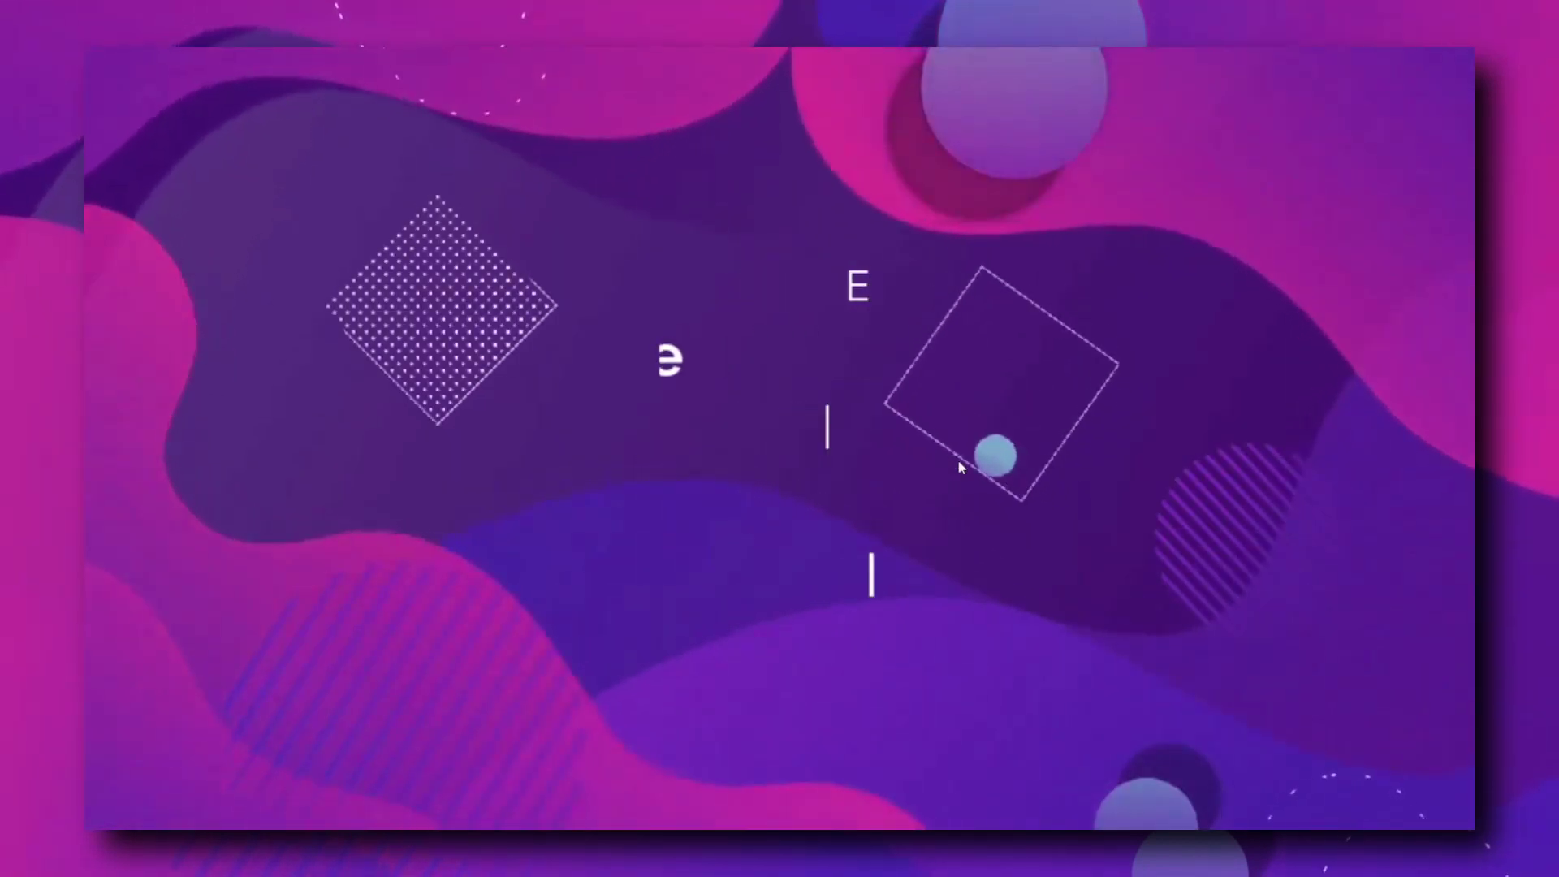